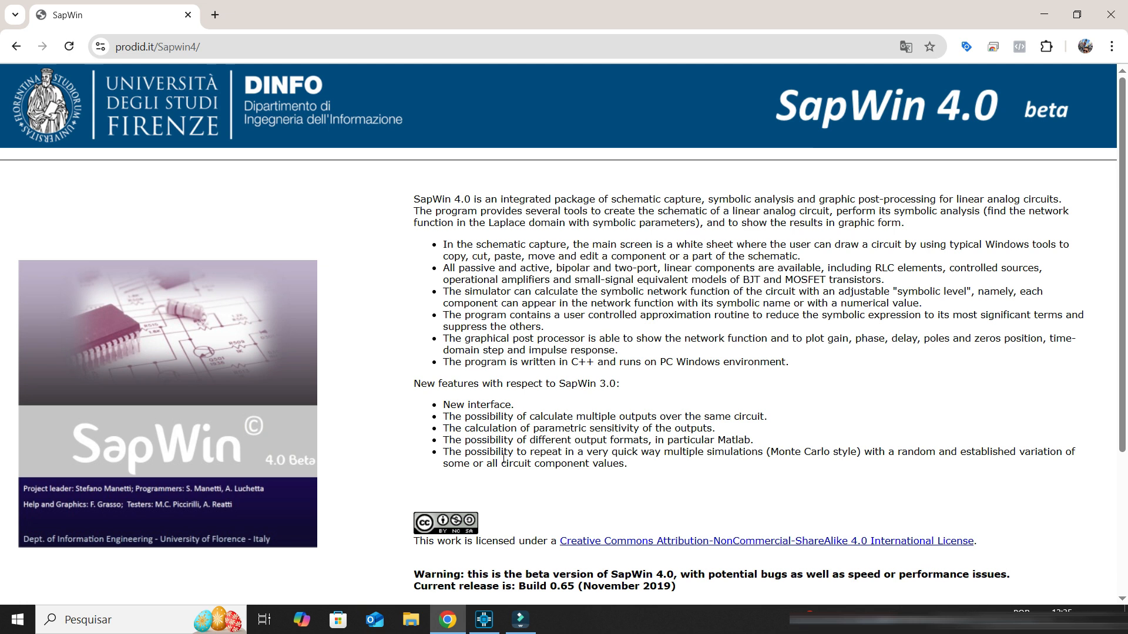
Step: Review the SapWin 4.0 web page, including its address, feature list, installation instructions and download link
scroll(503, 457, "down", 1)
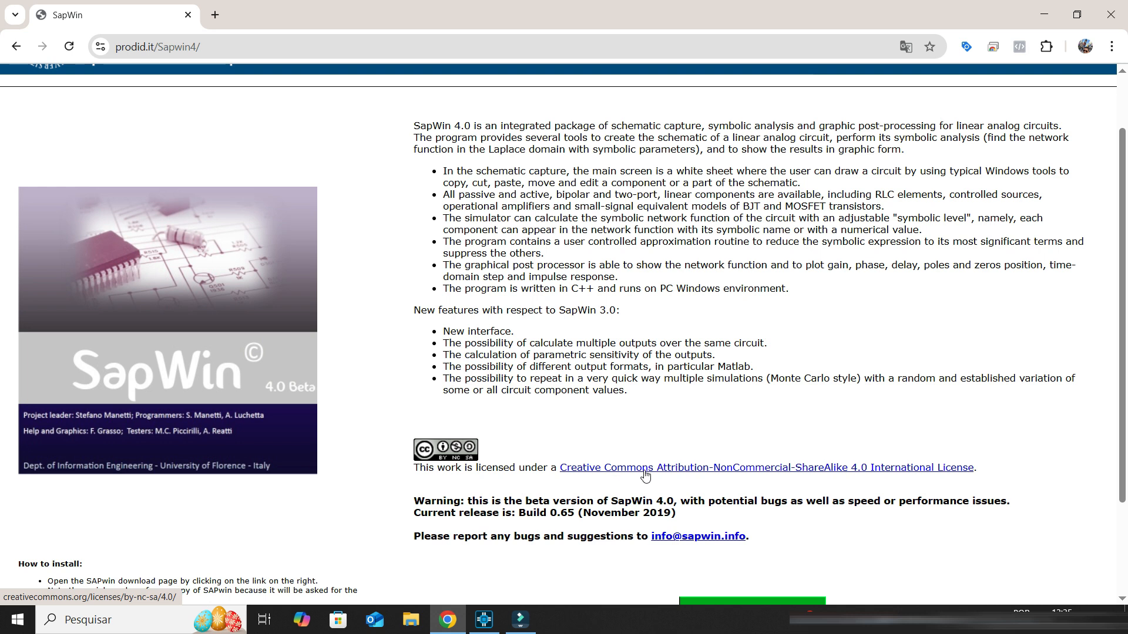
scroll(570, 513, "up", 2)
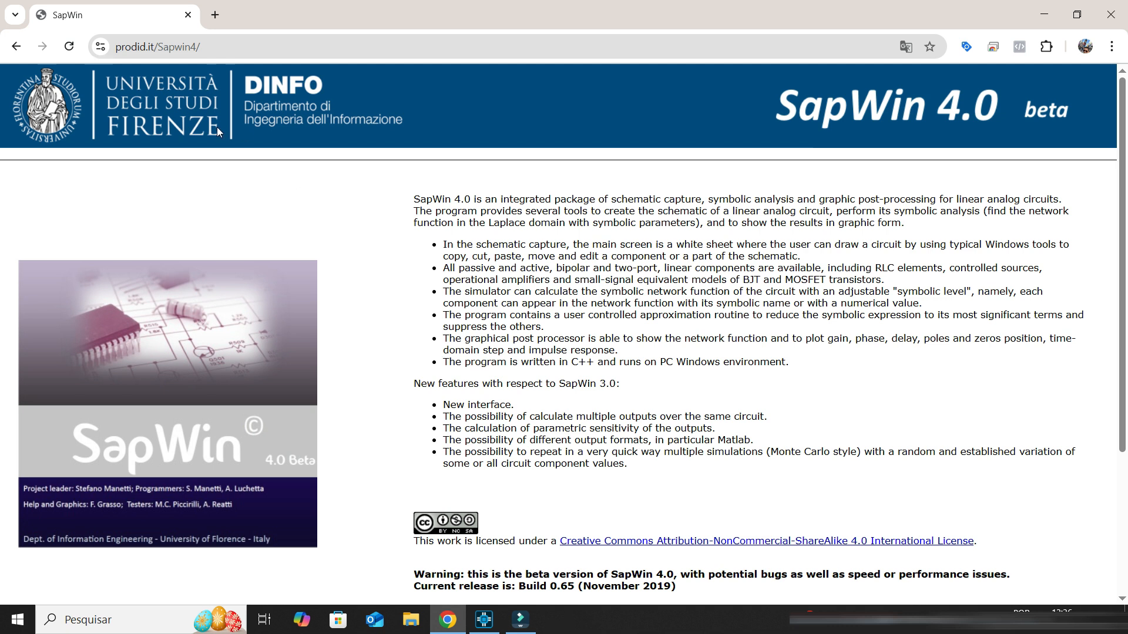
left_click(265, 53)
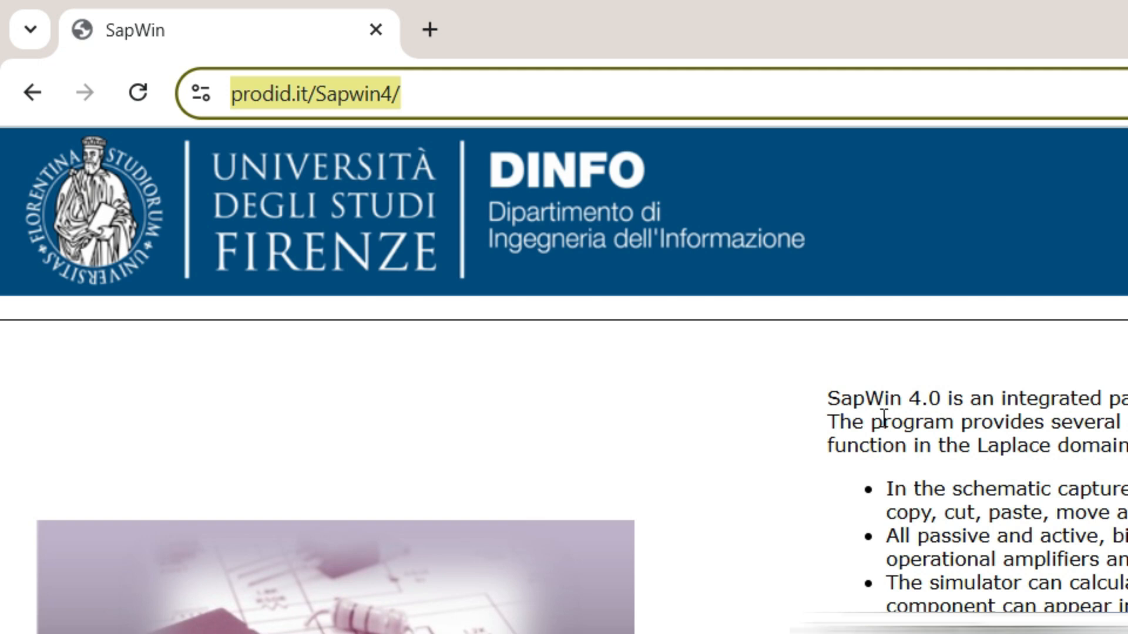
scroll(884, 418, "down", 4)
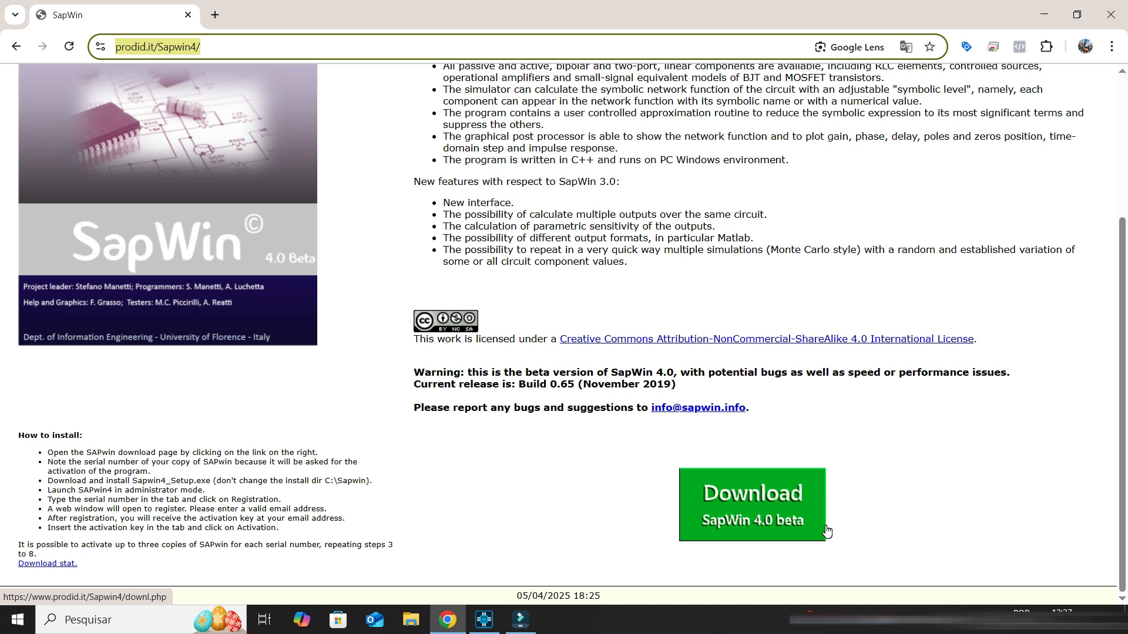
scroll(114, 348, "up", 1)
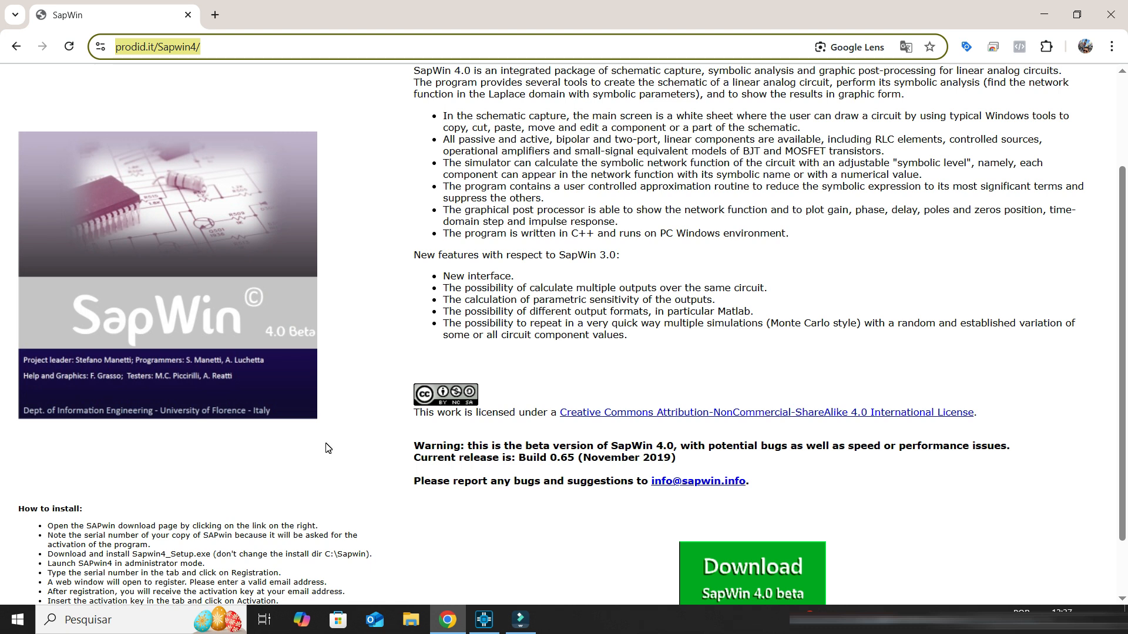
scroll(911, 443, "down", 1)
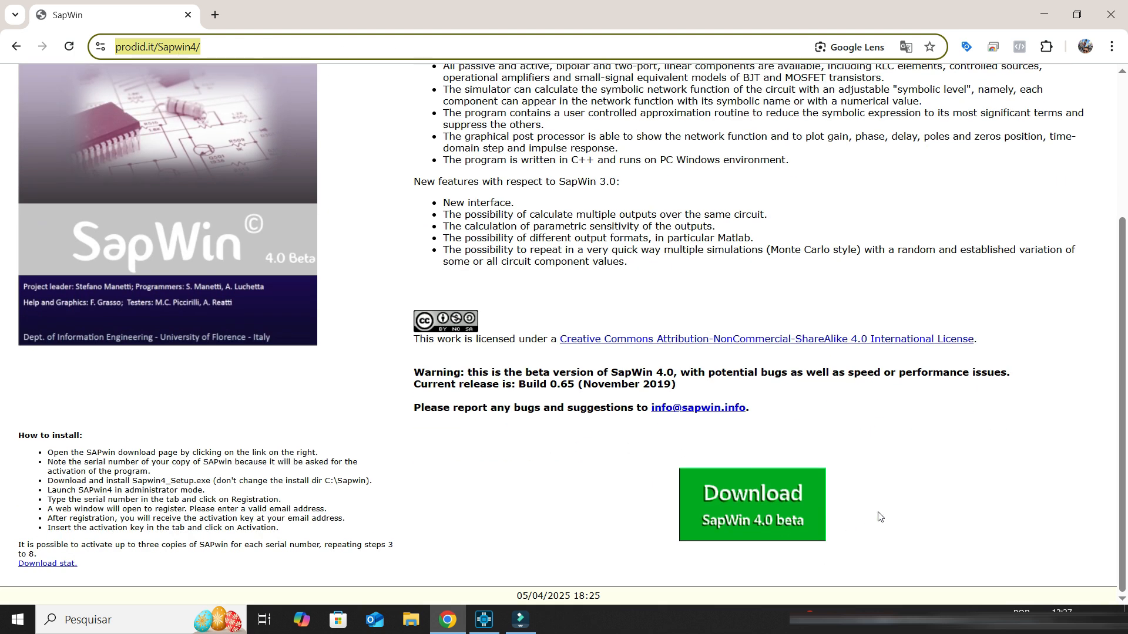
Step: Switch from the browser to SapWin 4.0 via its desktop shortcut and create a new schematic in a maximized window
left_click(1056, 13)
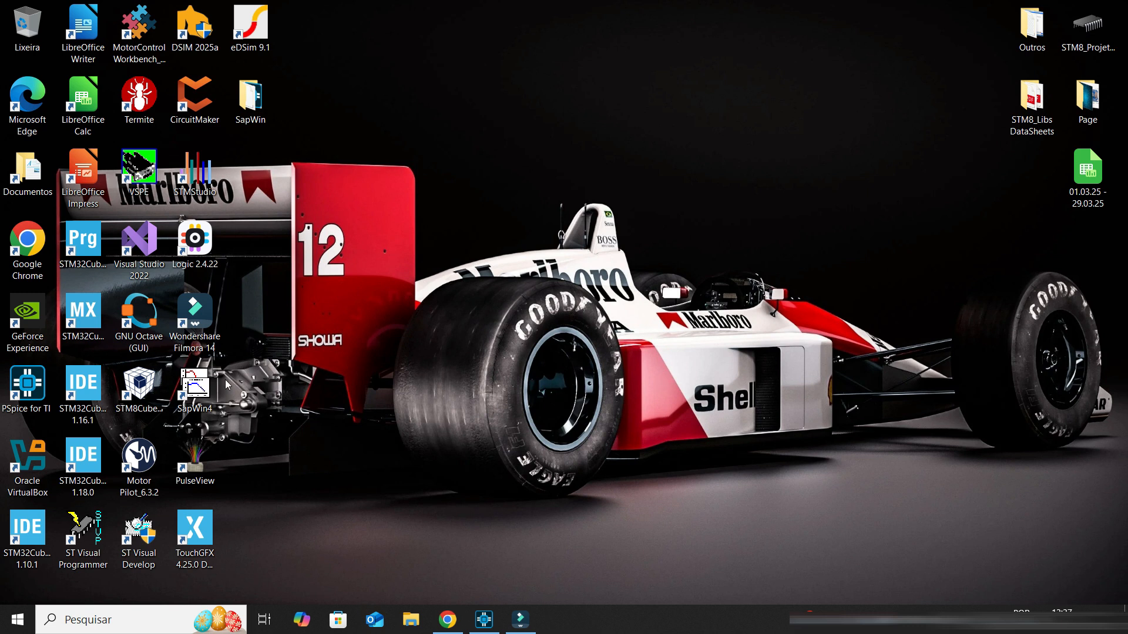
double_click(205, 390)
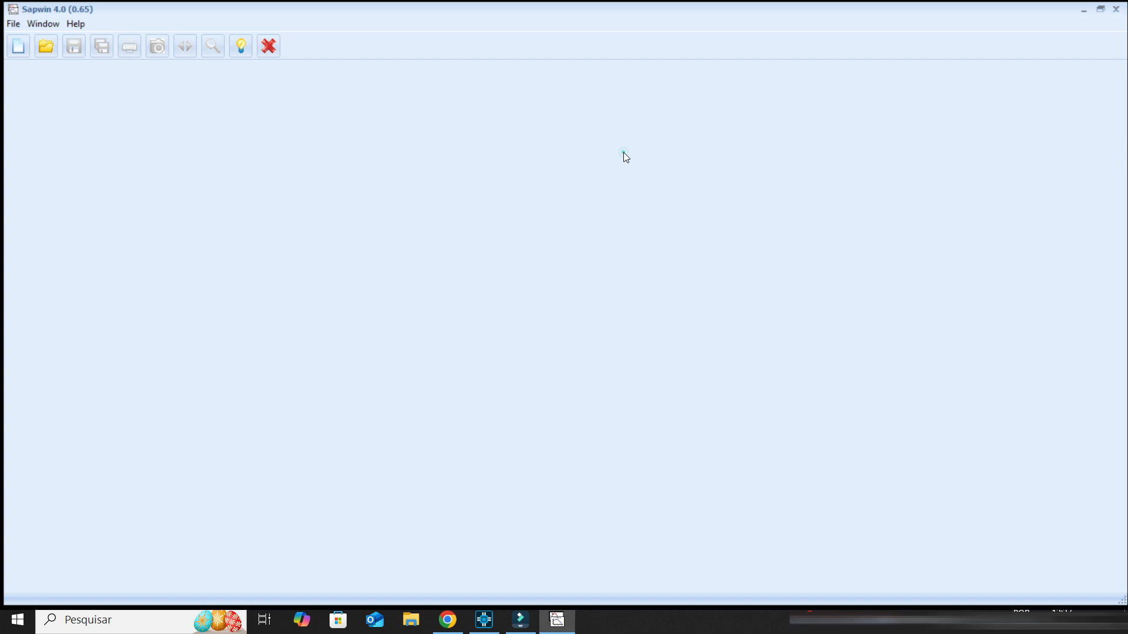
left_click(623, 152)
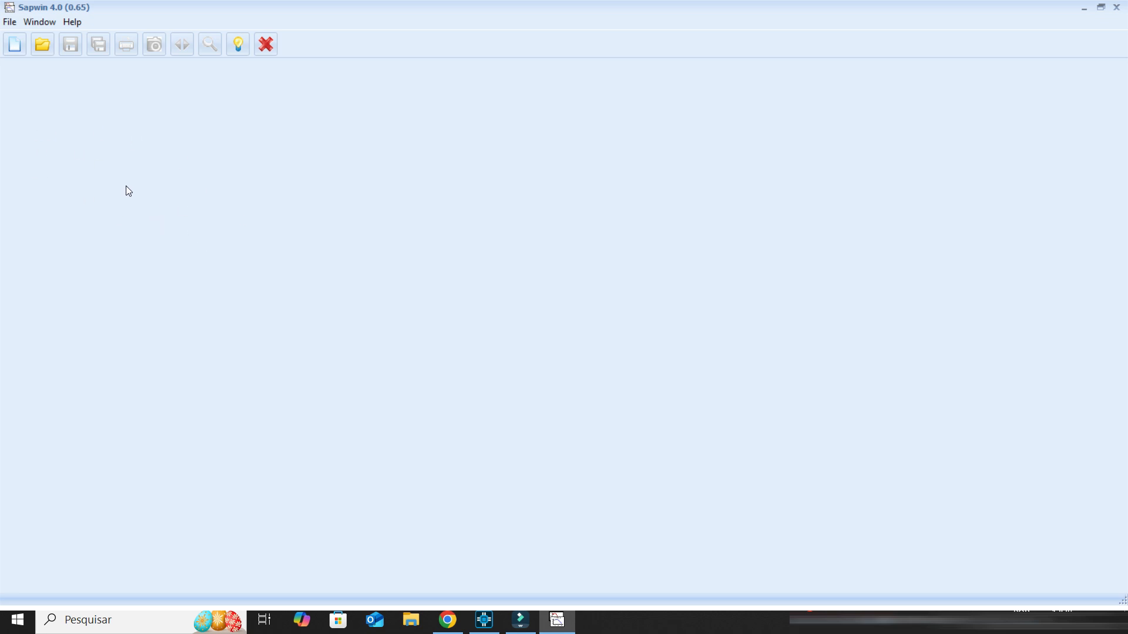
left_click(19, 45)
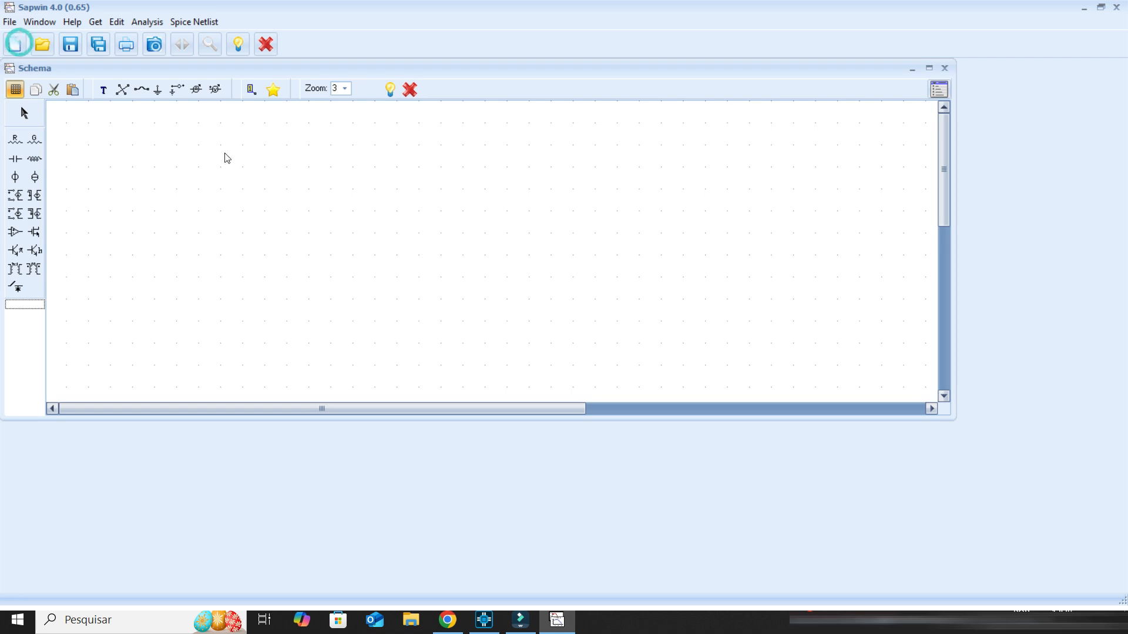
left_click(929, 69)
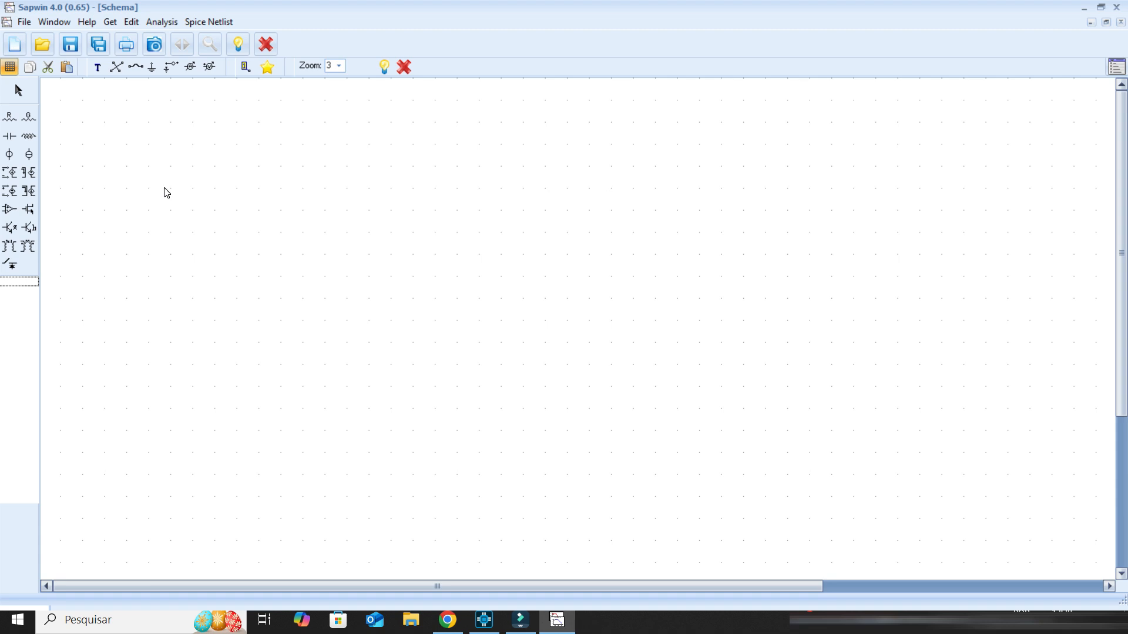
Step: Place a vertical independent voltage source on the sheet and a horizontal resistor to the right, level with its positive terminal
left_click(9, 154)
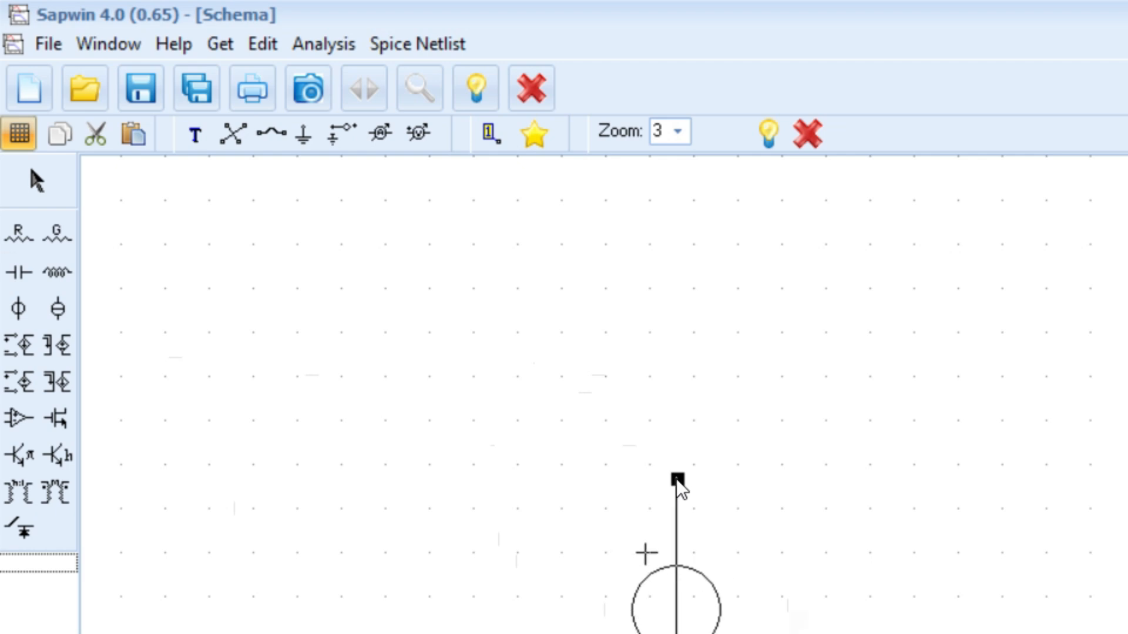
left_click(478, 154)
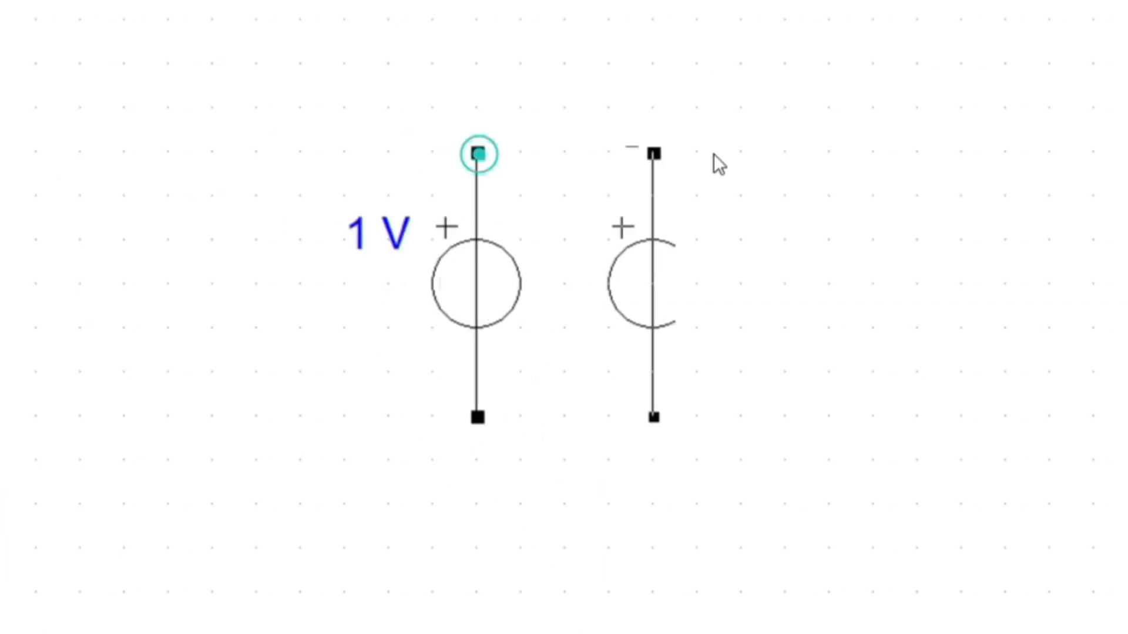
key("Escape")
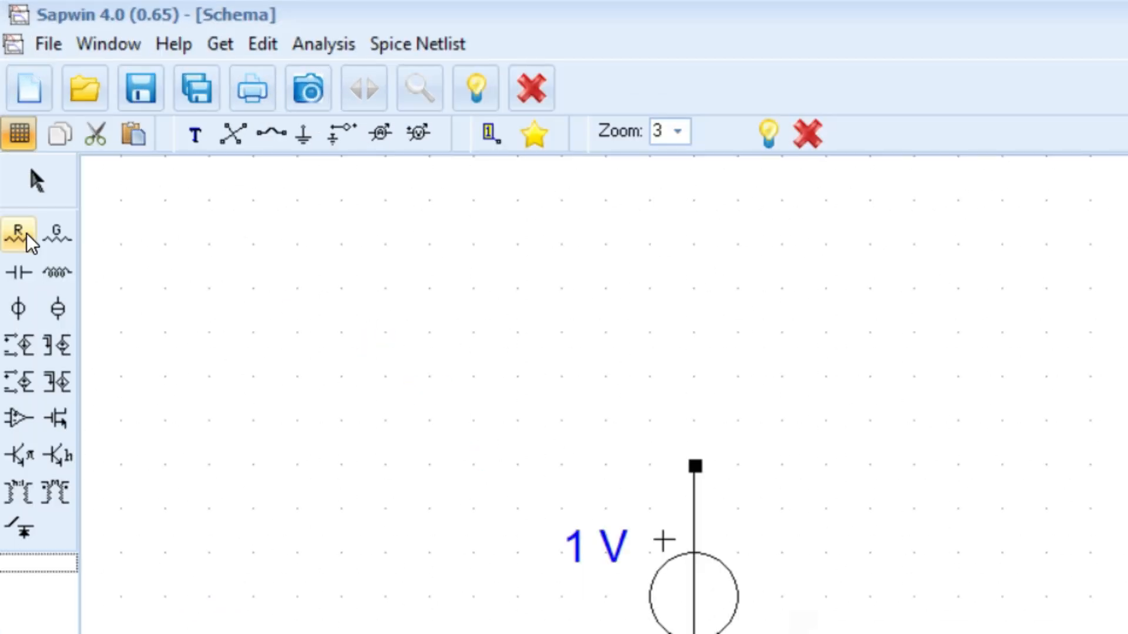
left_click(26, 236)
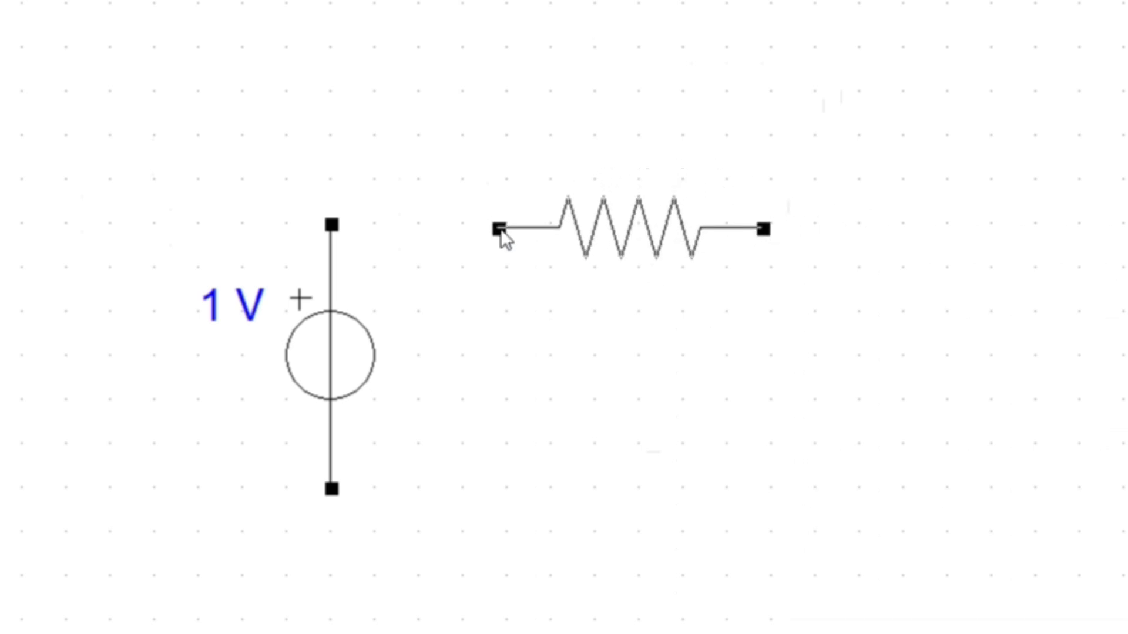
left_click(503, 225)
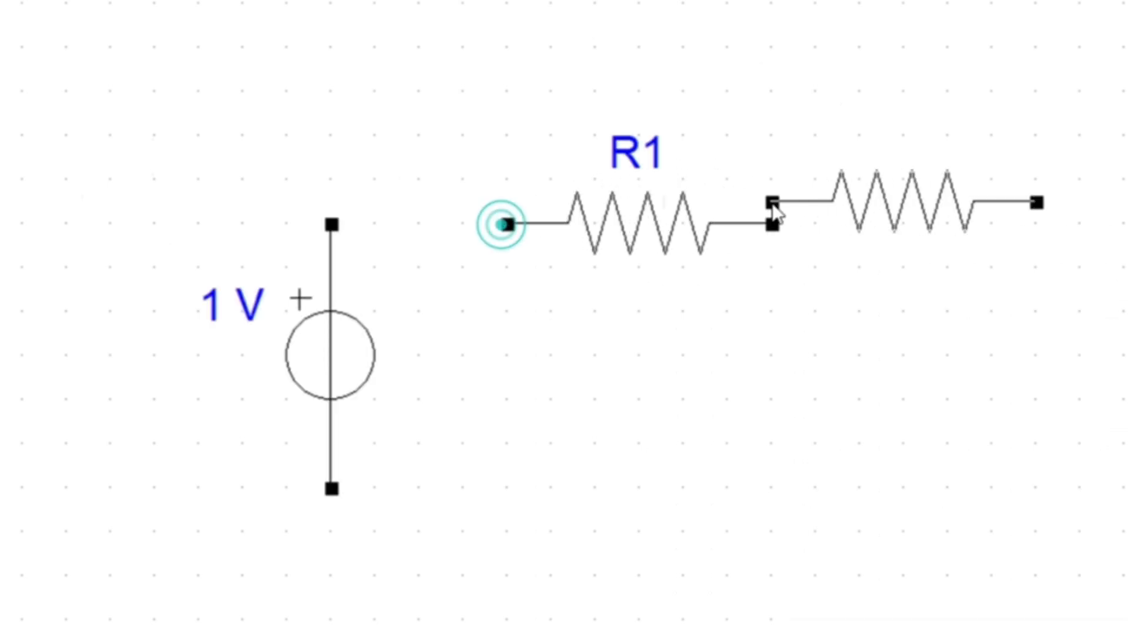
key("Escape")
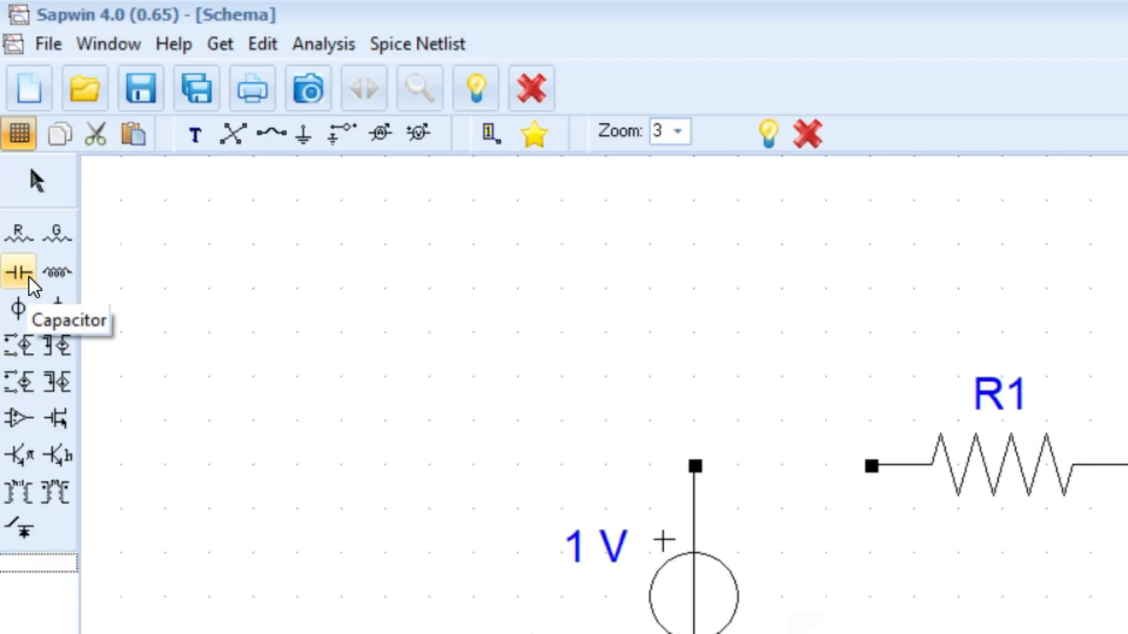
Step: Place a capacitor to the right of the resistor, rotated vertically with its upper terminal level with the resistor
left_click(29, 280)
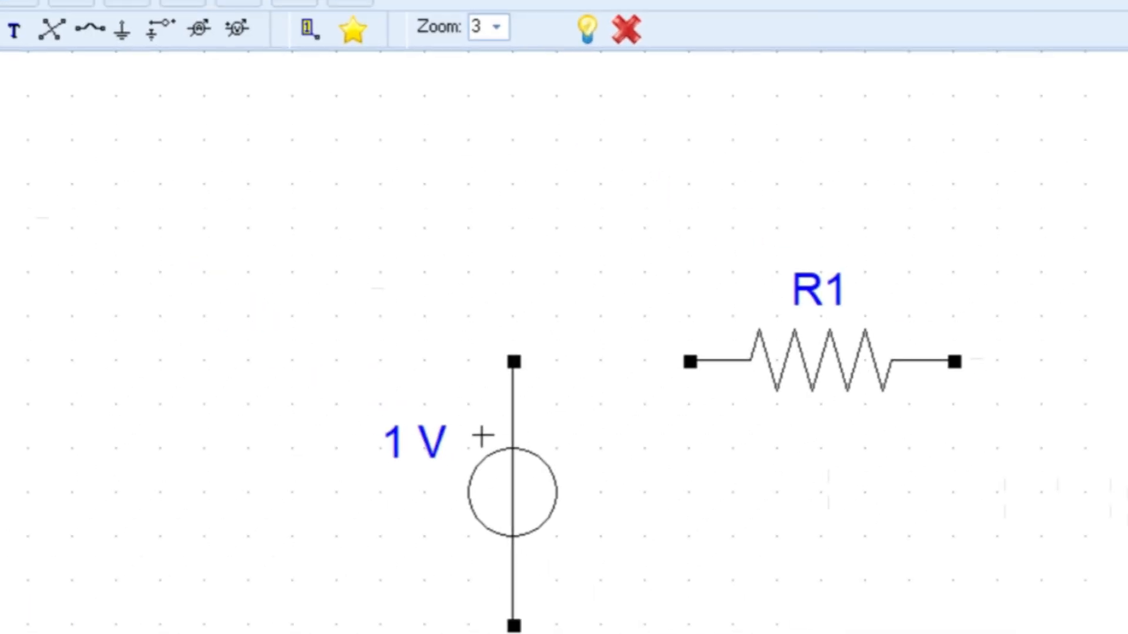
right_click(830, 194)
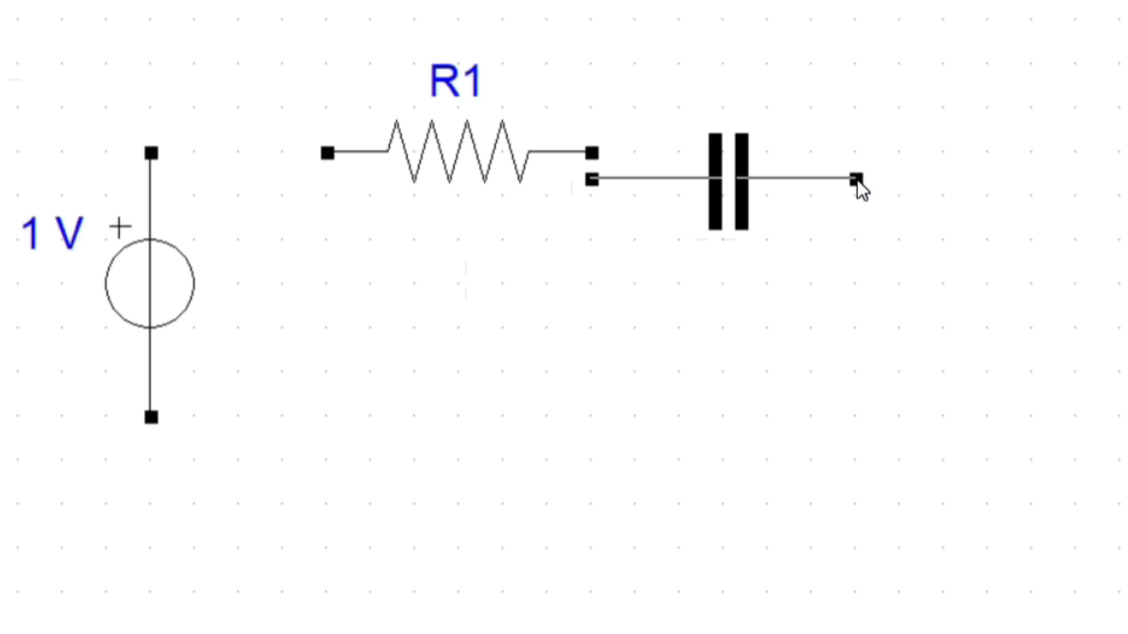
right_click(858, 179)
right_click(858, 180)
right_click(858, 180)
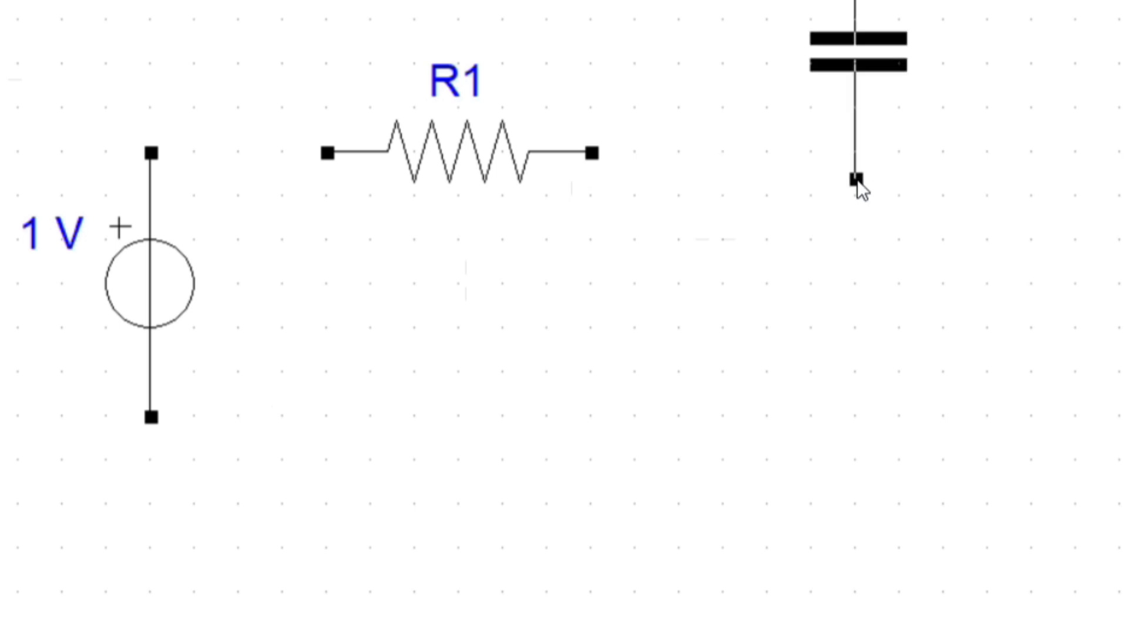
right_click(857, 180)
right_click(856, 179)
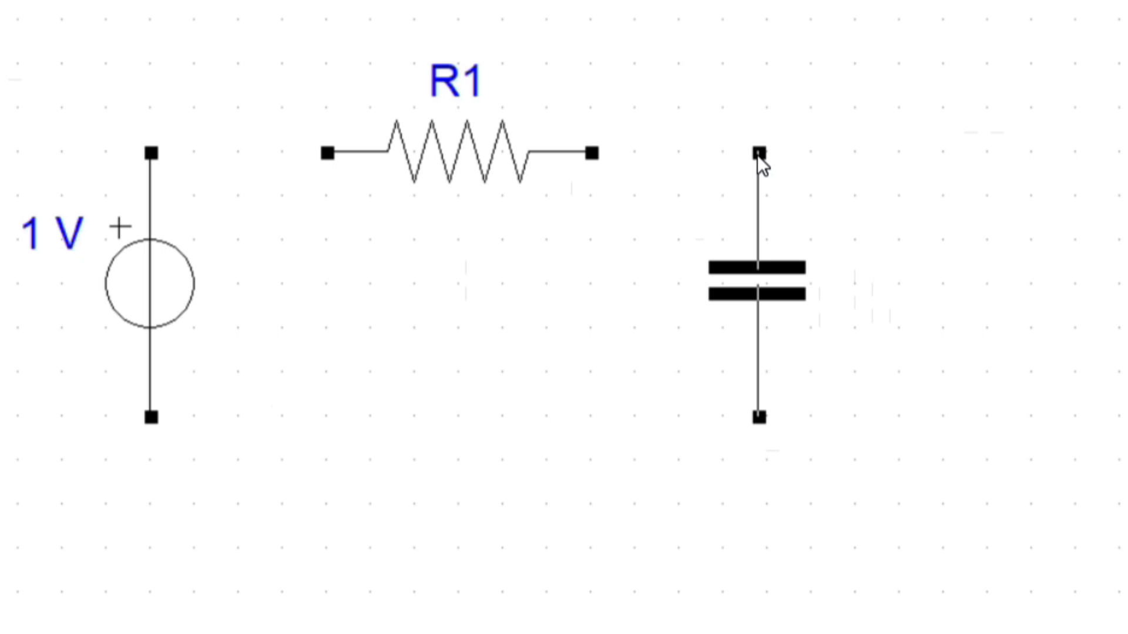
left_click(757, 155)
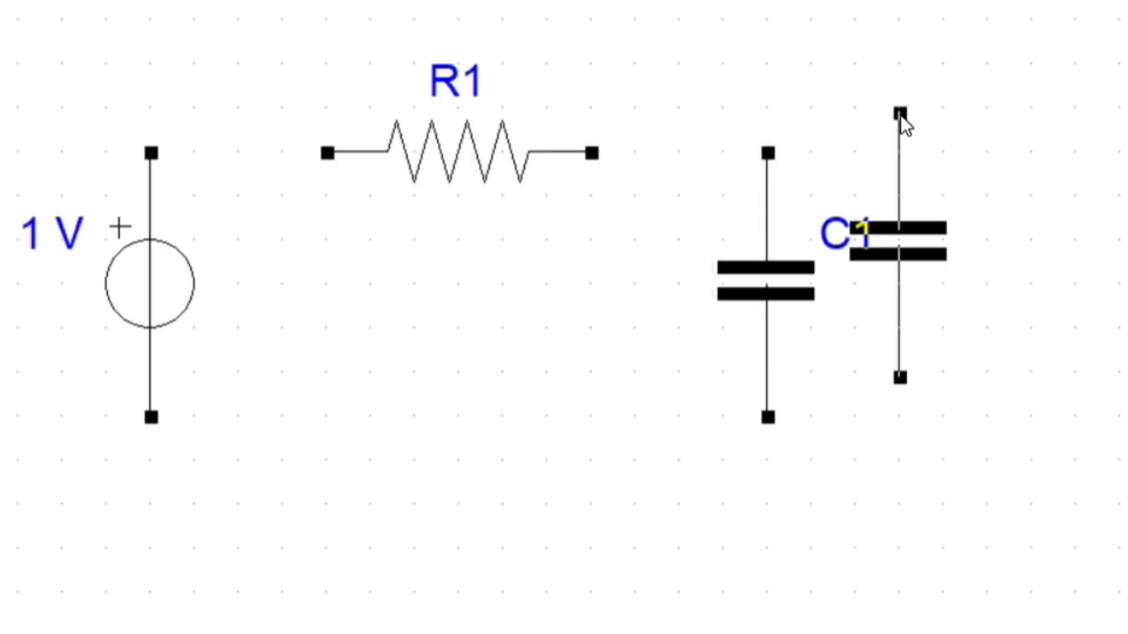
key("Escape")
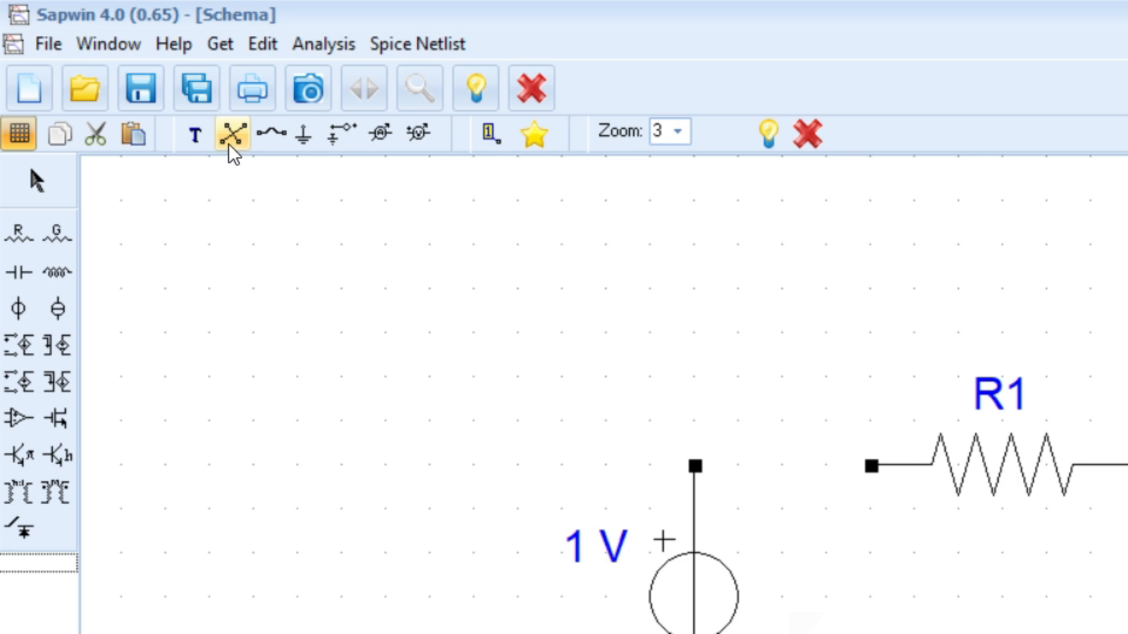
Step: Wire the voltage source, resistor and capacitor into a closed series loop, including the return line between the lower terminals
left_click(230, 142)
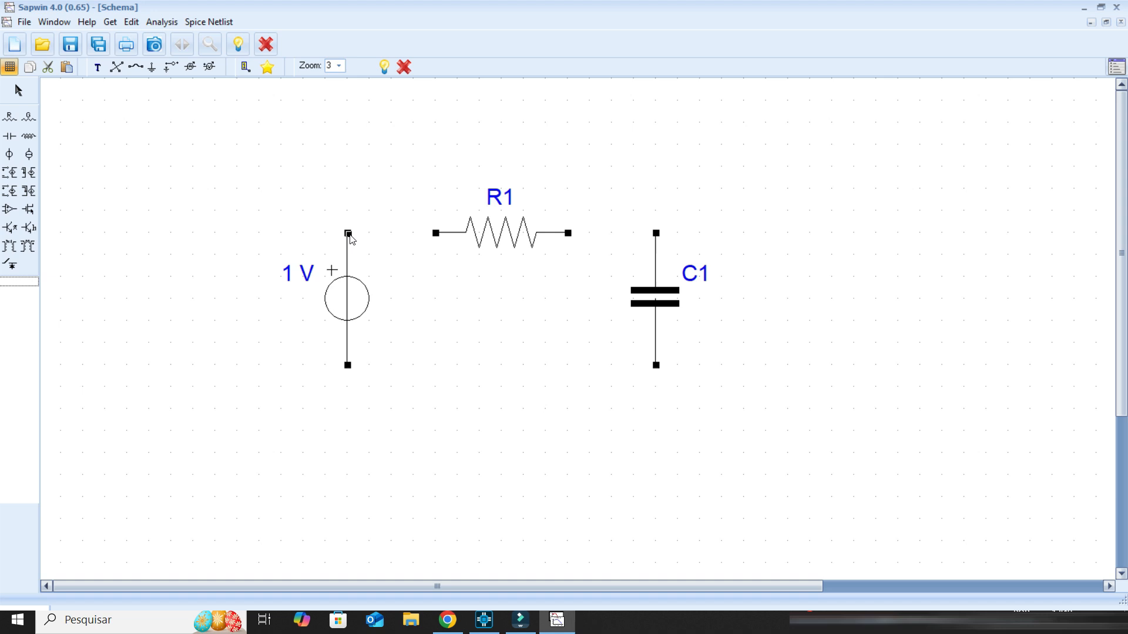
left_click(349, 233)
left_click(436, 234)
left_click(569, 233)
left_click(656, 233)
left_click(656, 365)
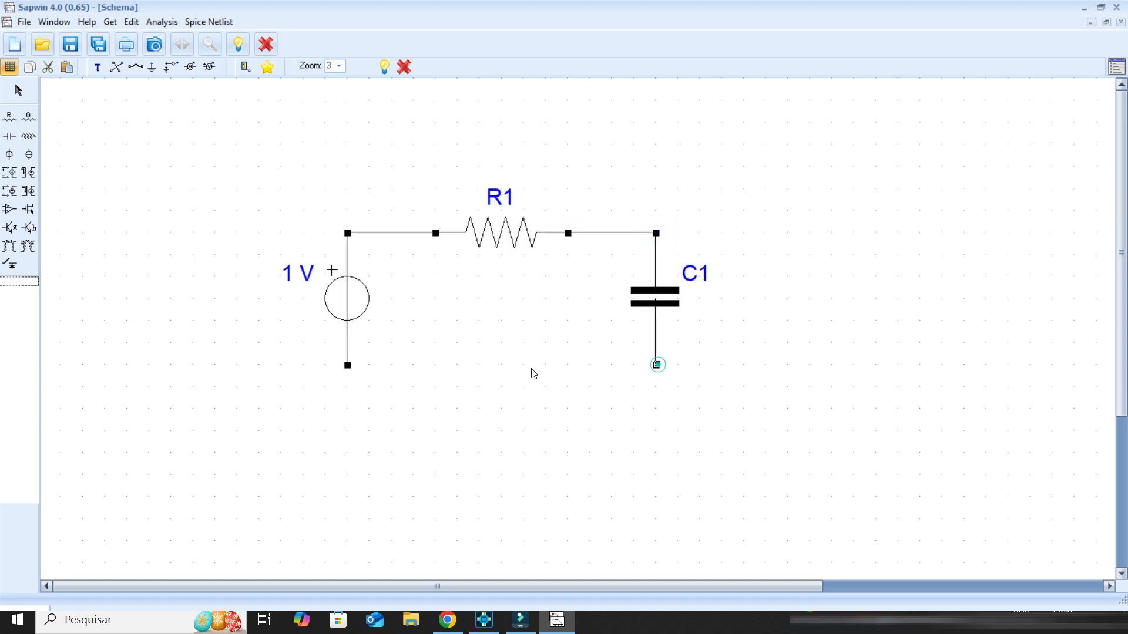
left_click(348, 366)
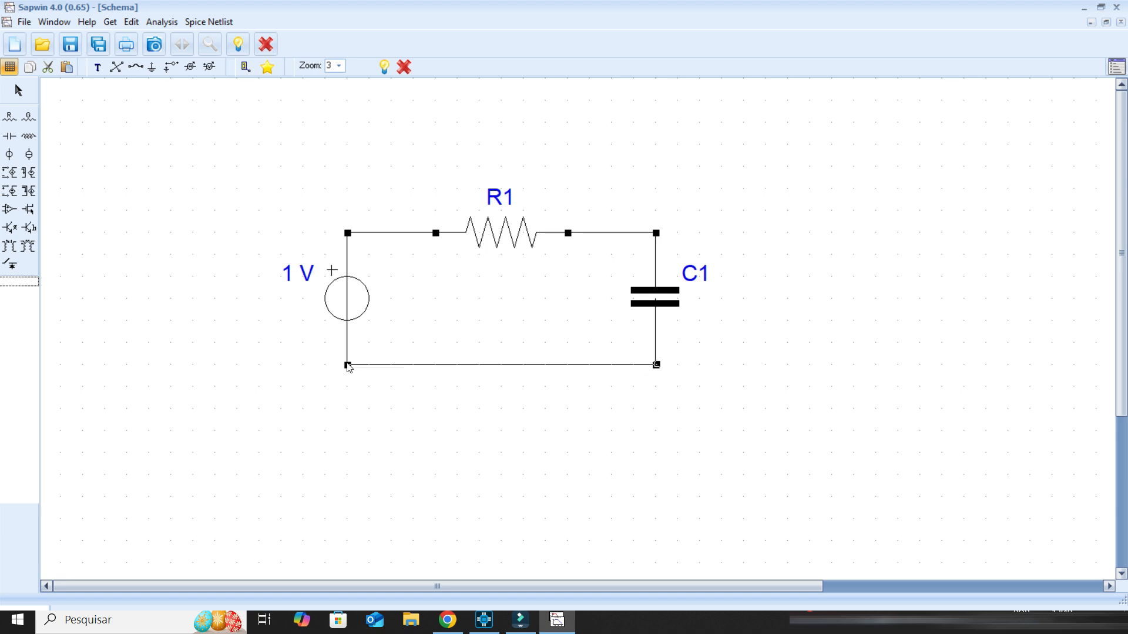
left_click(347, 365)
Step: Add a ground at the source's lower terminal and a voltage output at the capacitor's upper node
left_click(154, 68)
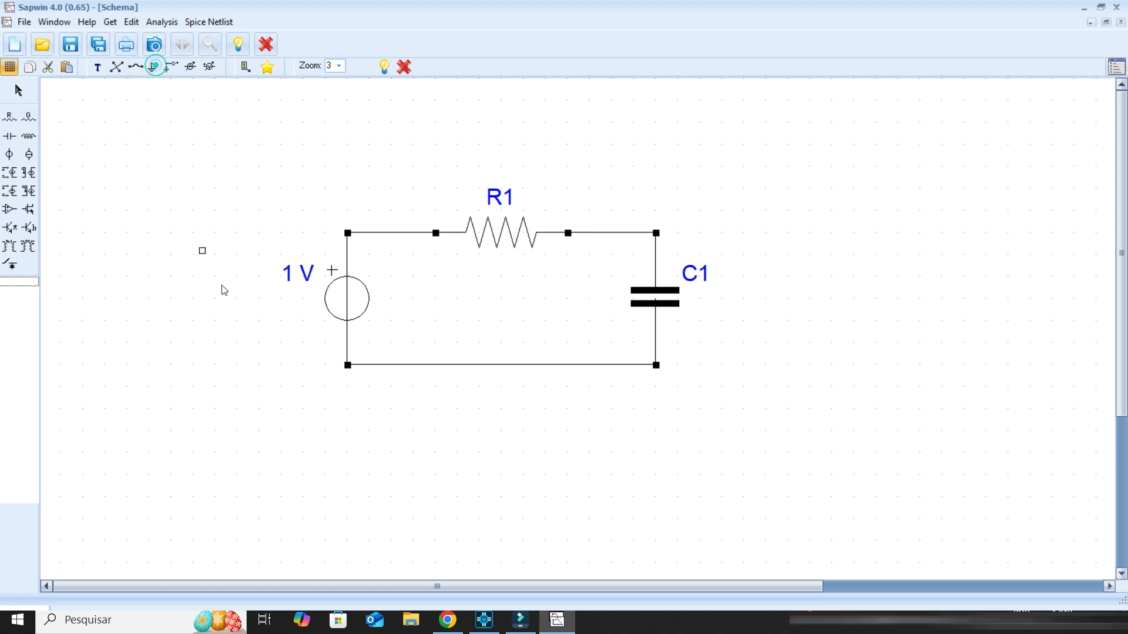
left_click(348, 371)
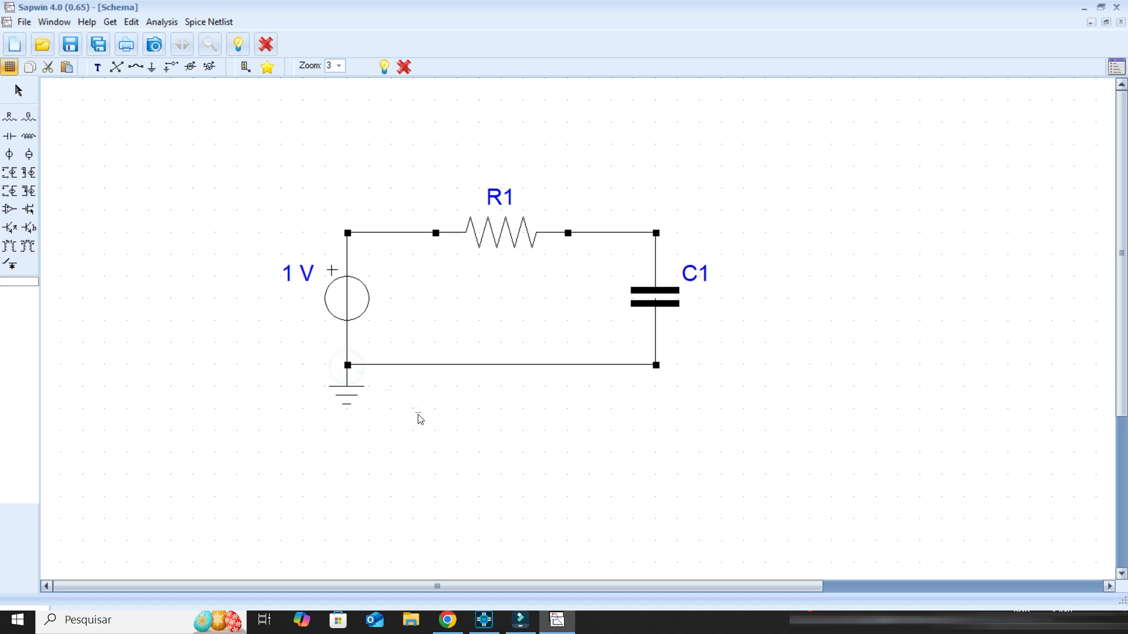
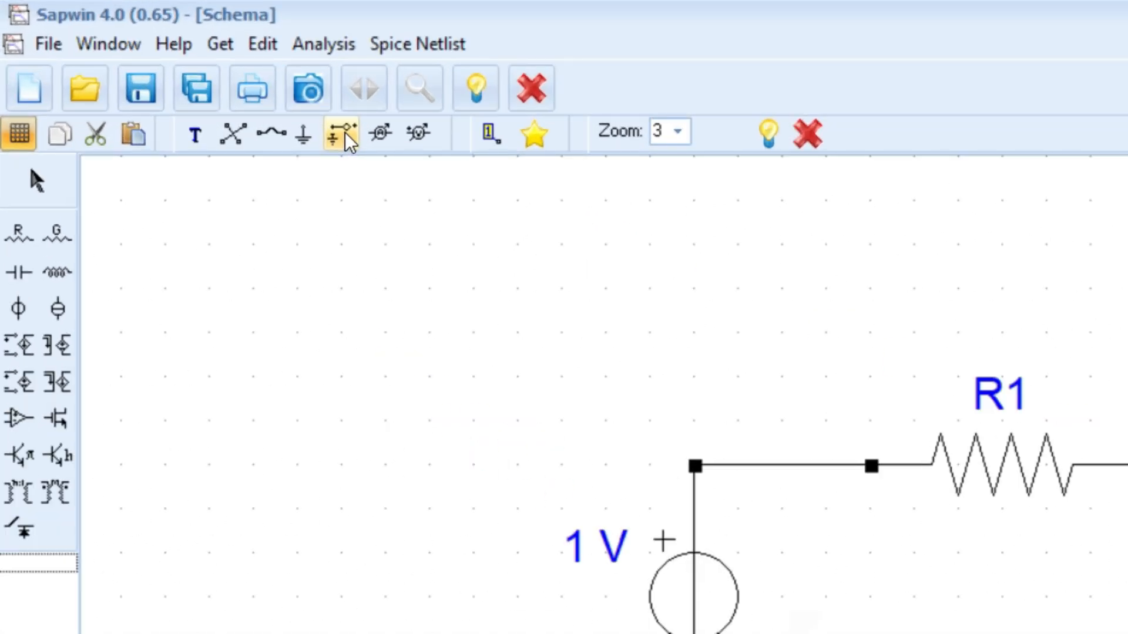
left_click(342, 135)
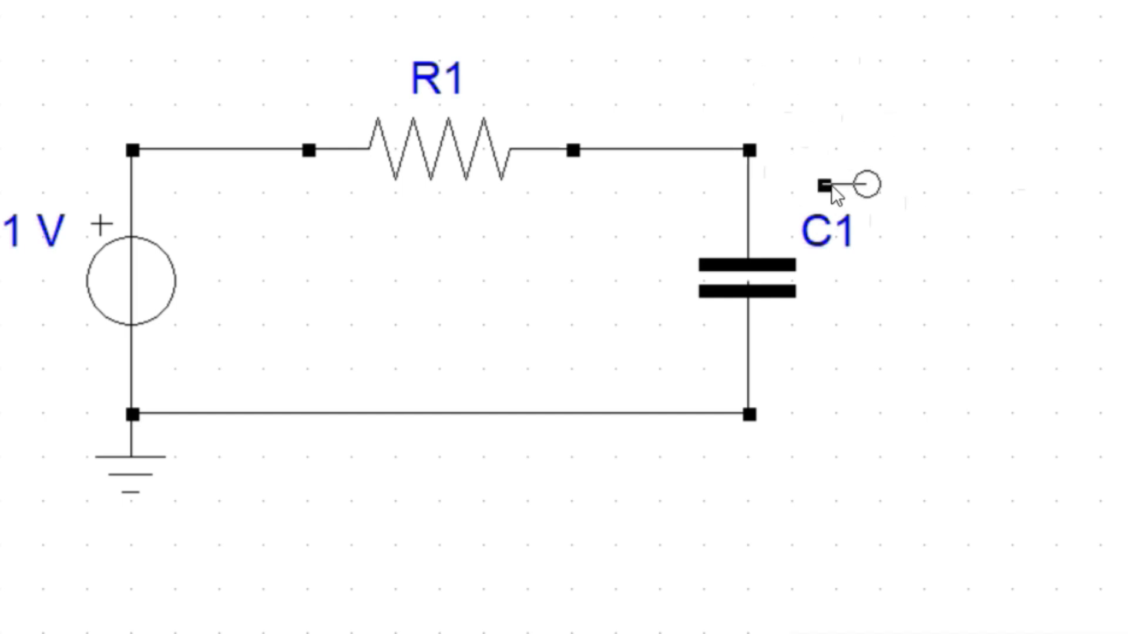
left_click(751, 152)
key("Escape")
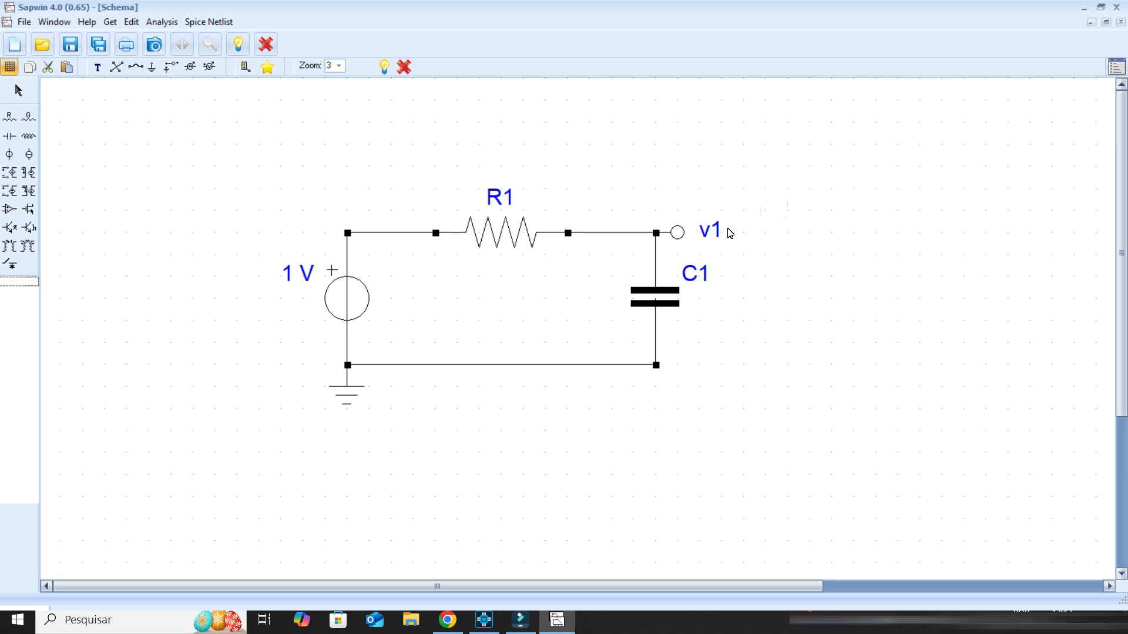
Step: Save the schematic as Projeto01 in a new desktop folder named SapWin
left_click(75, 50)
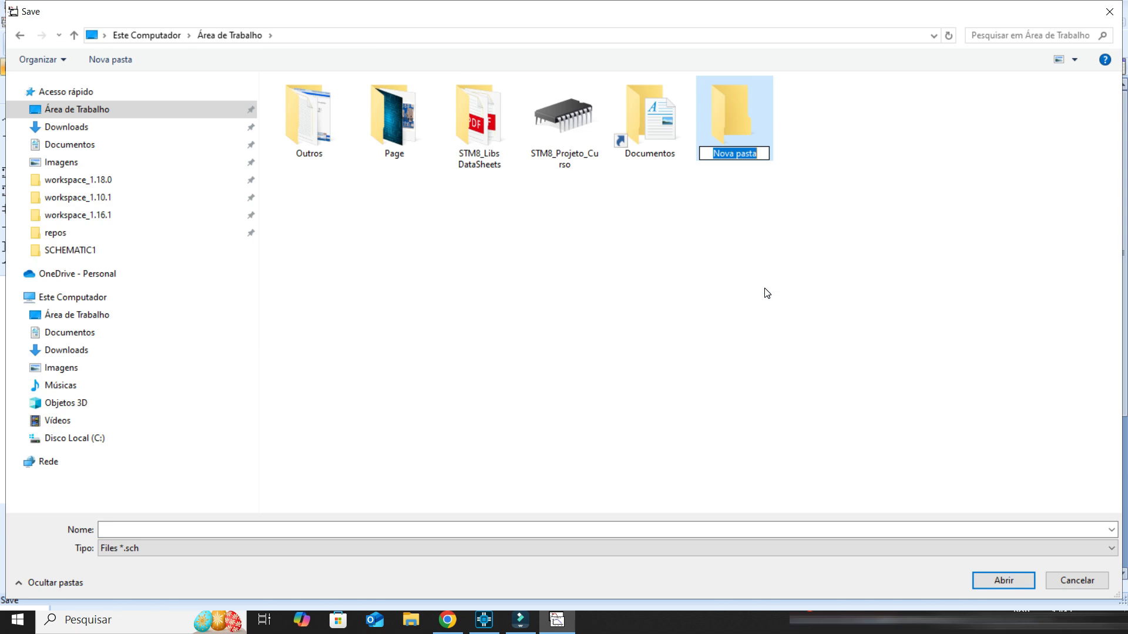
type("Sap")
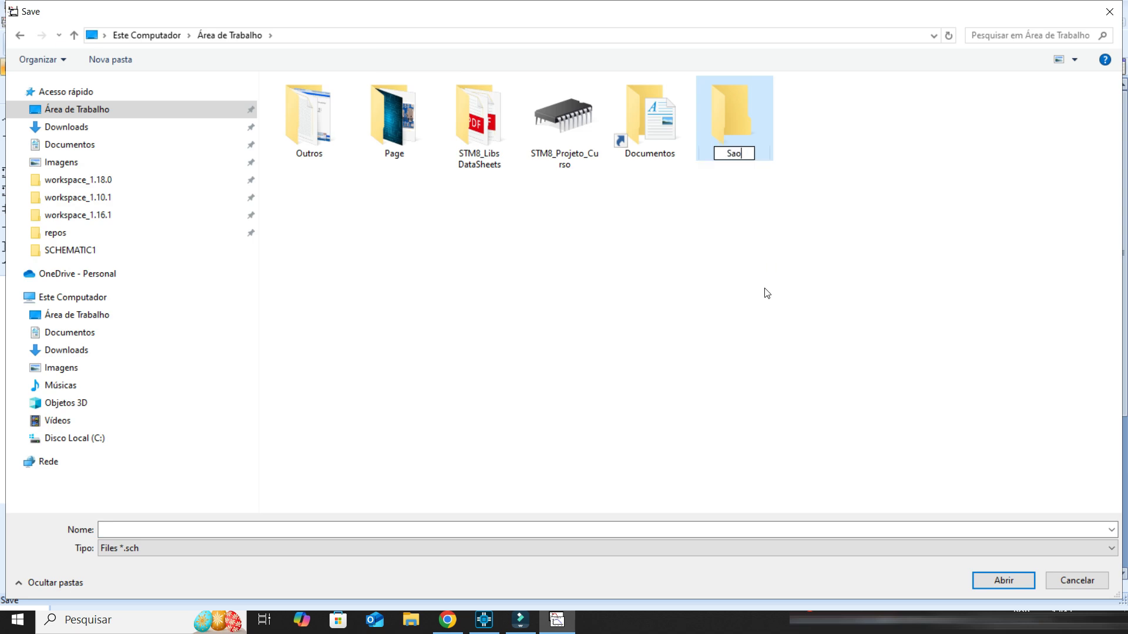
type("Win")
left_click(777, 256)
double_click(740, 129)
left_click(365, 529)
type("Projeto01")
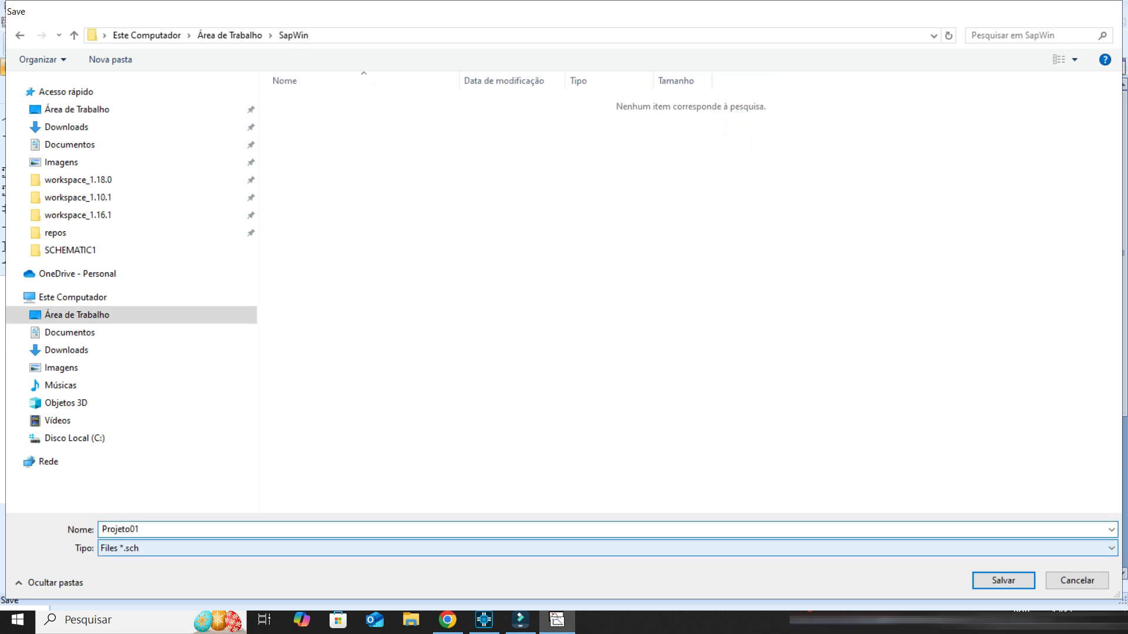
key("Return")
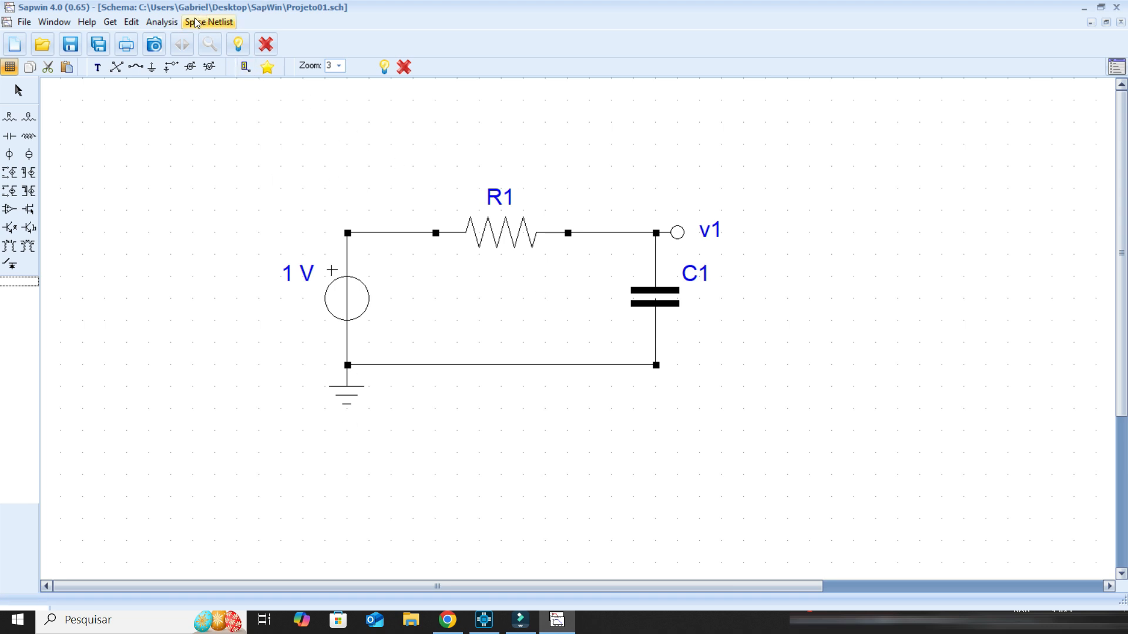
Step: Check the circuit's nodes and run a complete analysis of the RC schematic
left_click(162, 22)
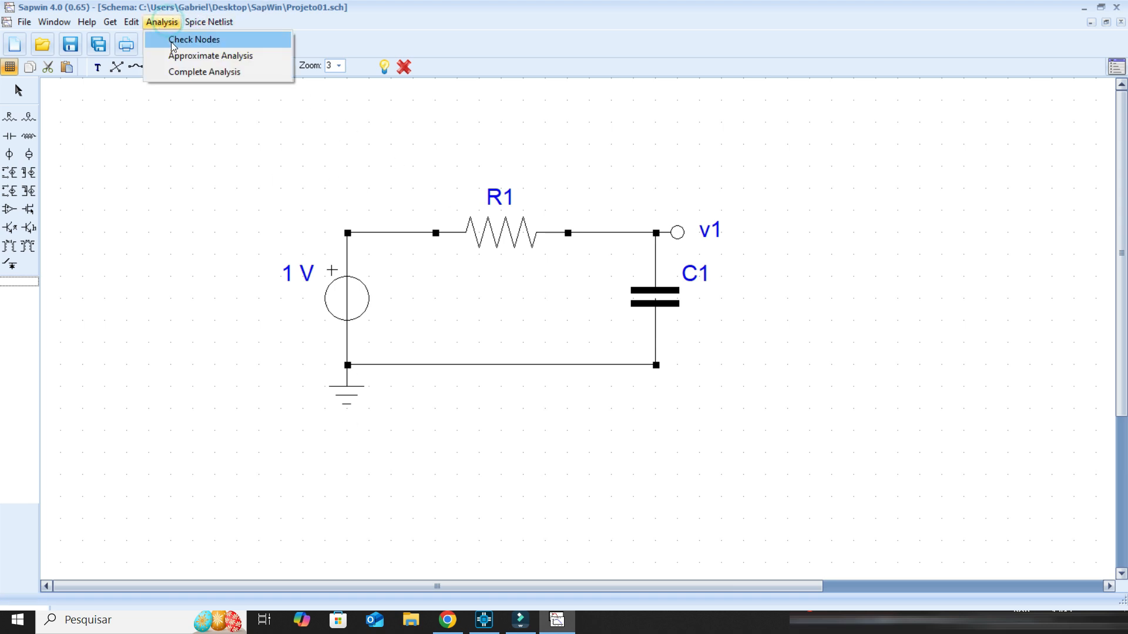
left_click(234, 42)
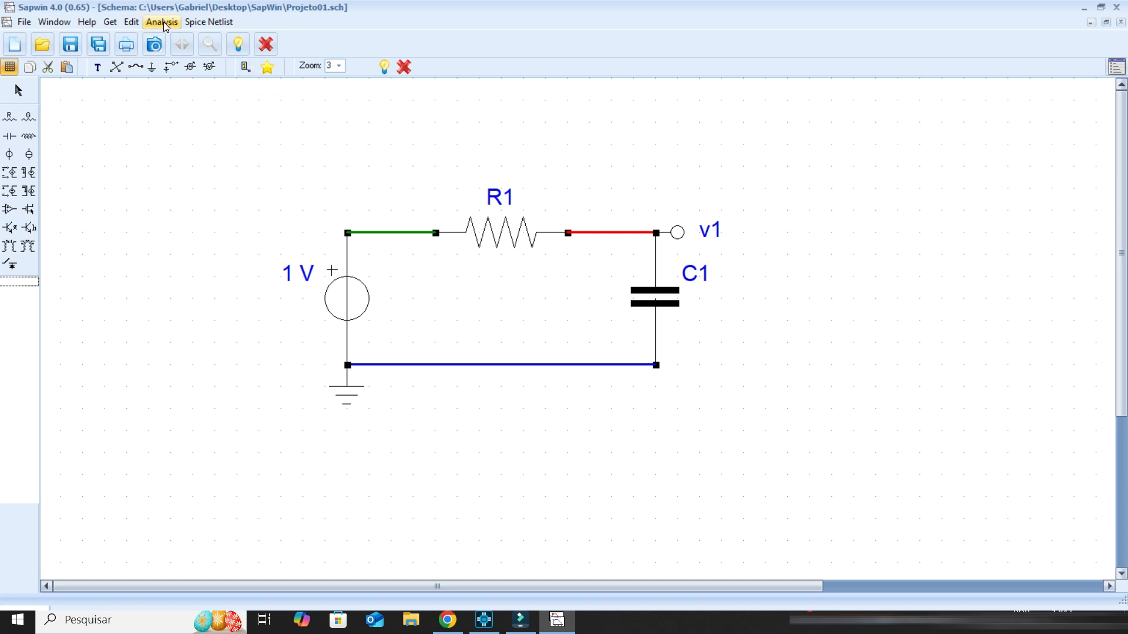
left_click(327, 46)
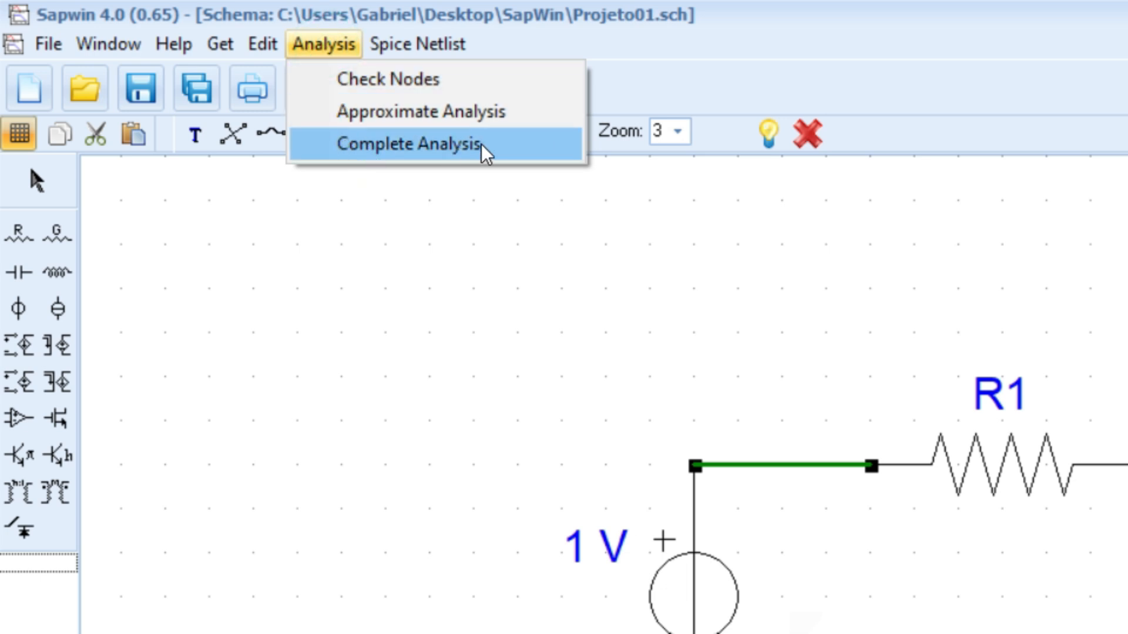
left_click(510, 147)
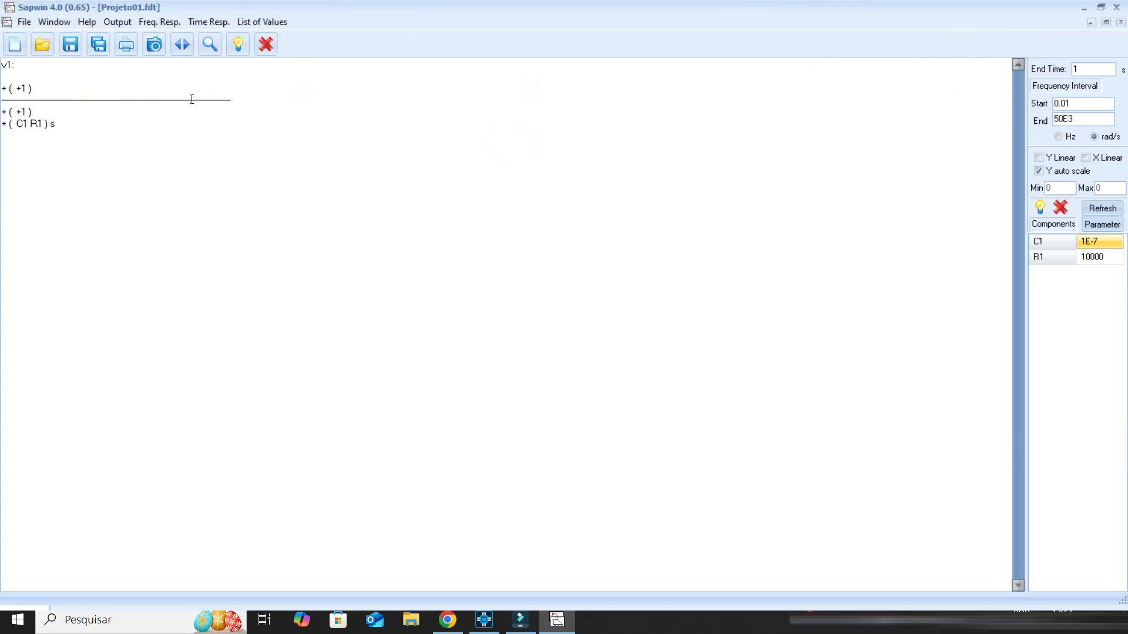
Step: Compare the symbolic transfer function of v1 with the schematic, and highlight the full expression in the maximized results window
left_click(1107, 22)
left_click_drag(647, 67, 817, 181)
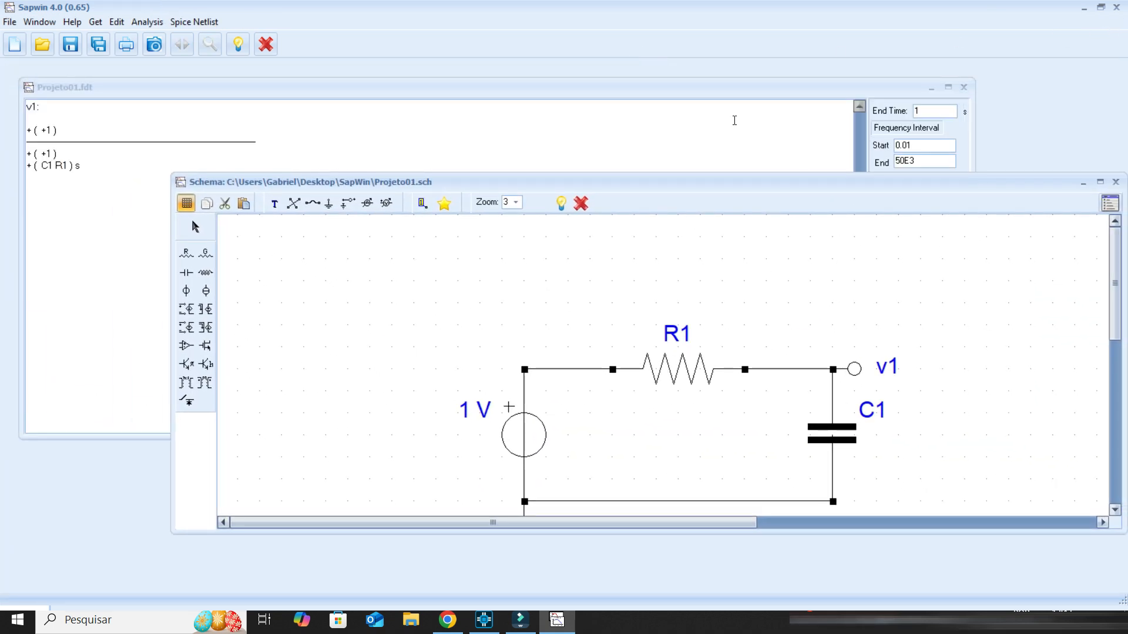
left_click(592, 84)
left_click_drag(439, 83, 625, 111)
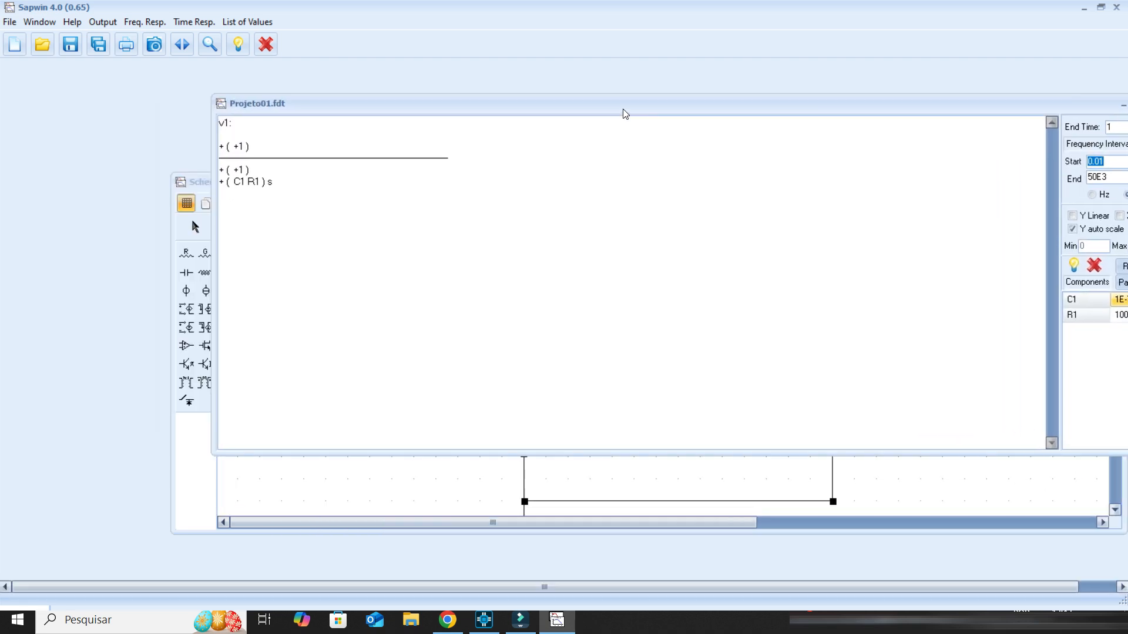
double_click(197, 179)
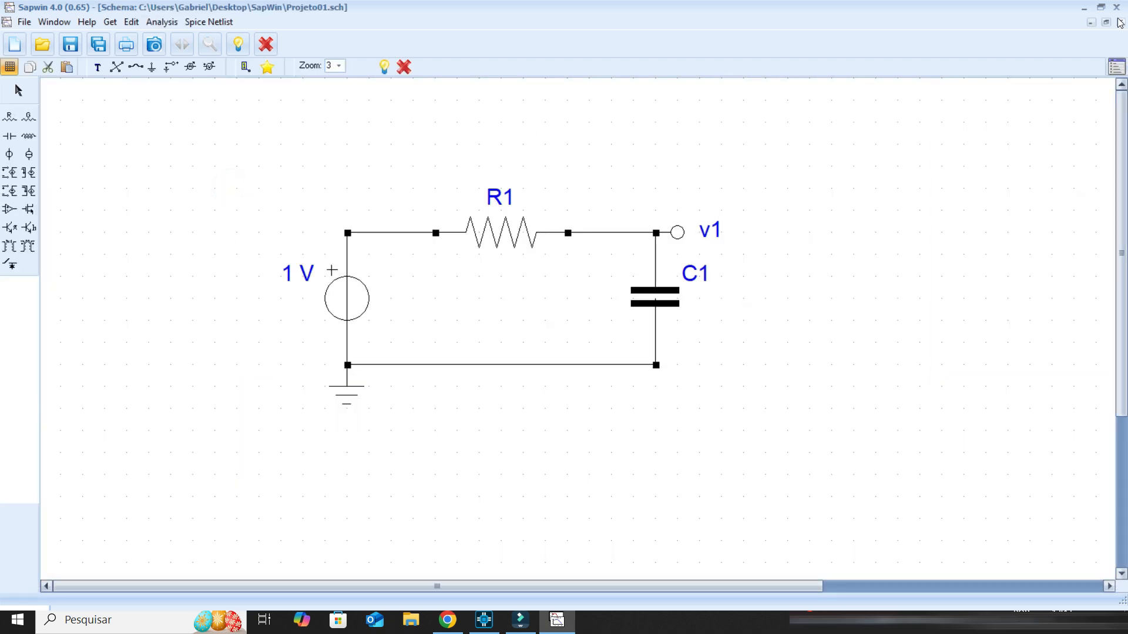
left_click(1106, 22)
double_click(982, 106)
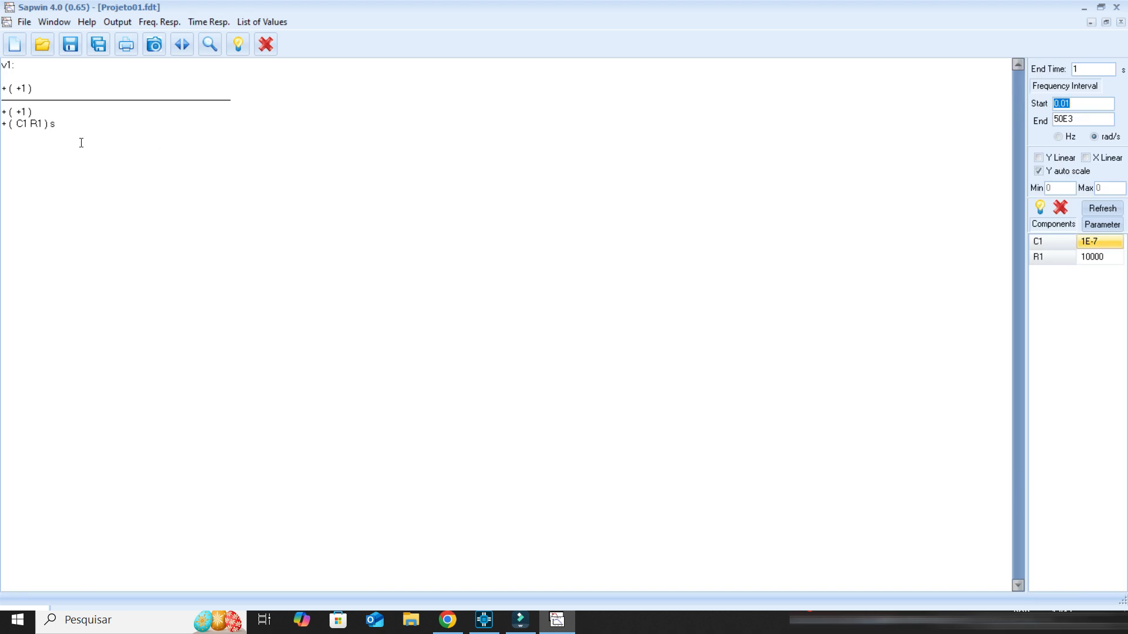
left_click_drag(88, 130, 4, 64)
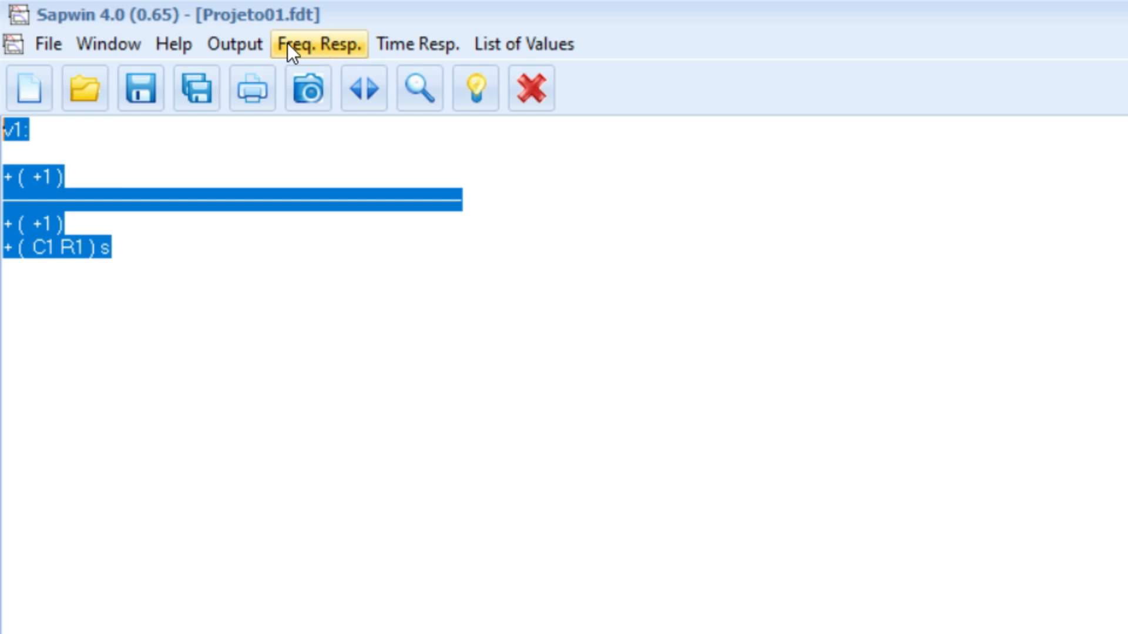
Step: Display the numeric Laplace-domain transfer function of v1 in the maximized results window
left_click(323, 45)
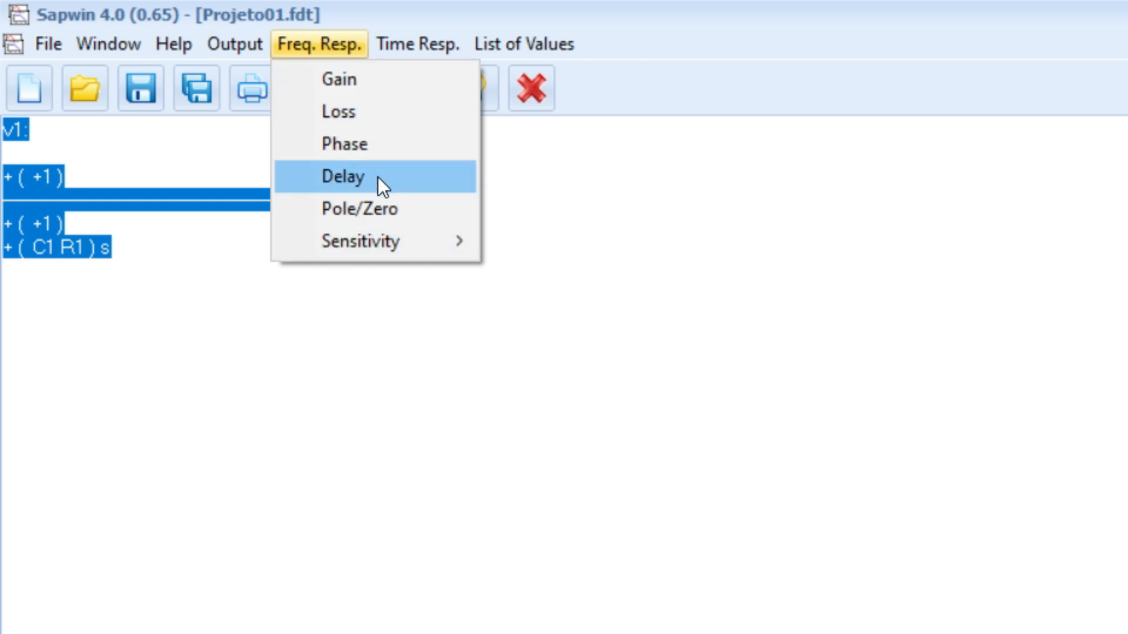
mouse_move(386, 238)
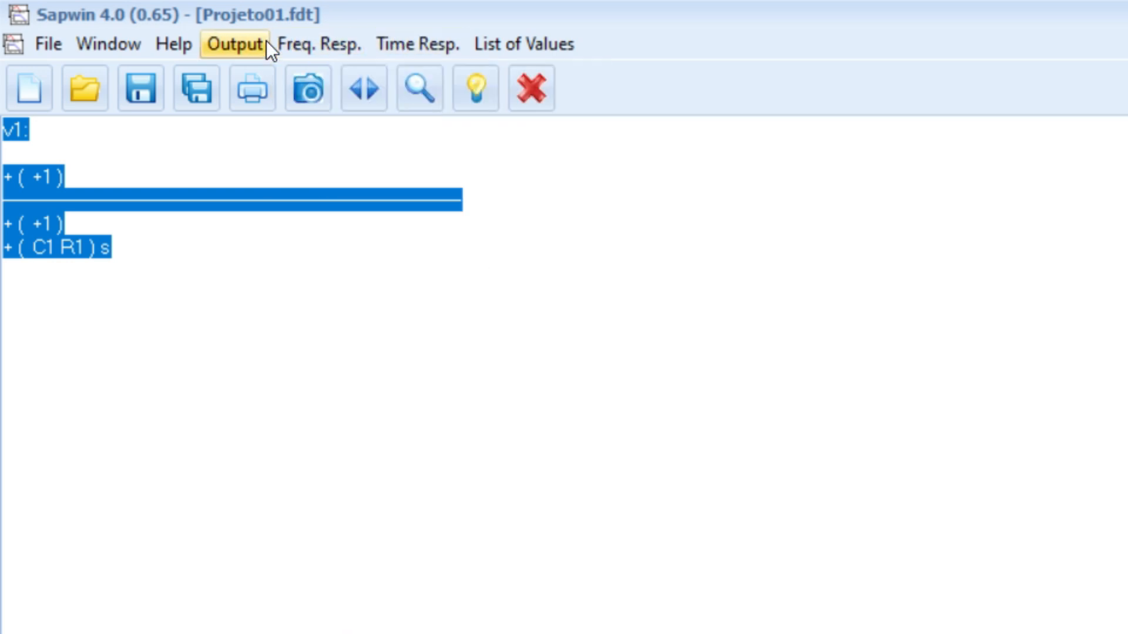
mouse_move(251, 45)
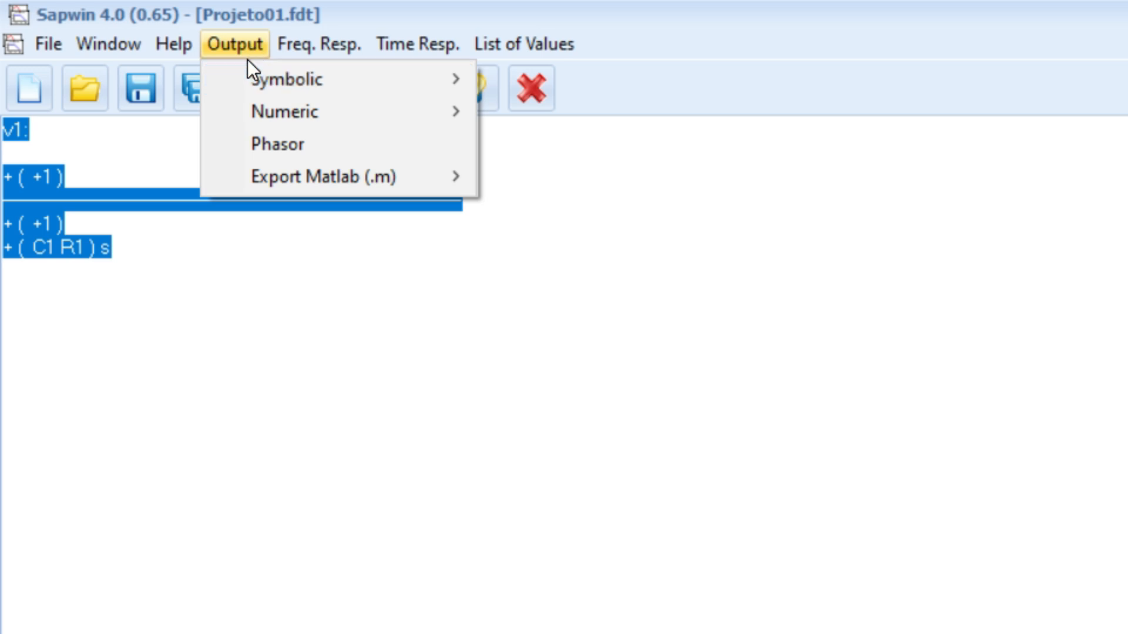
mouse_move(252, 87)
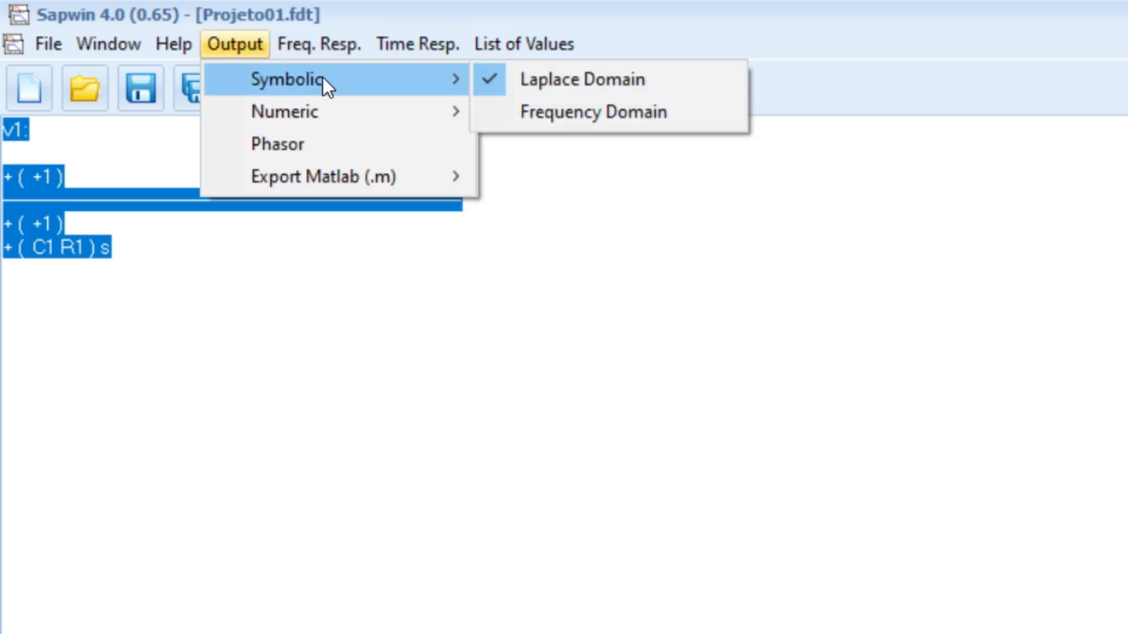
mouse_move(300, 118)
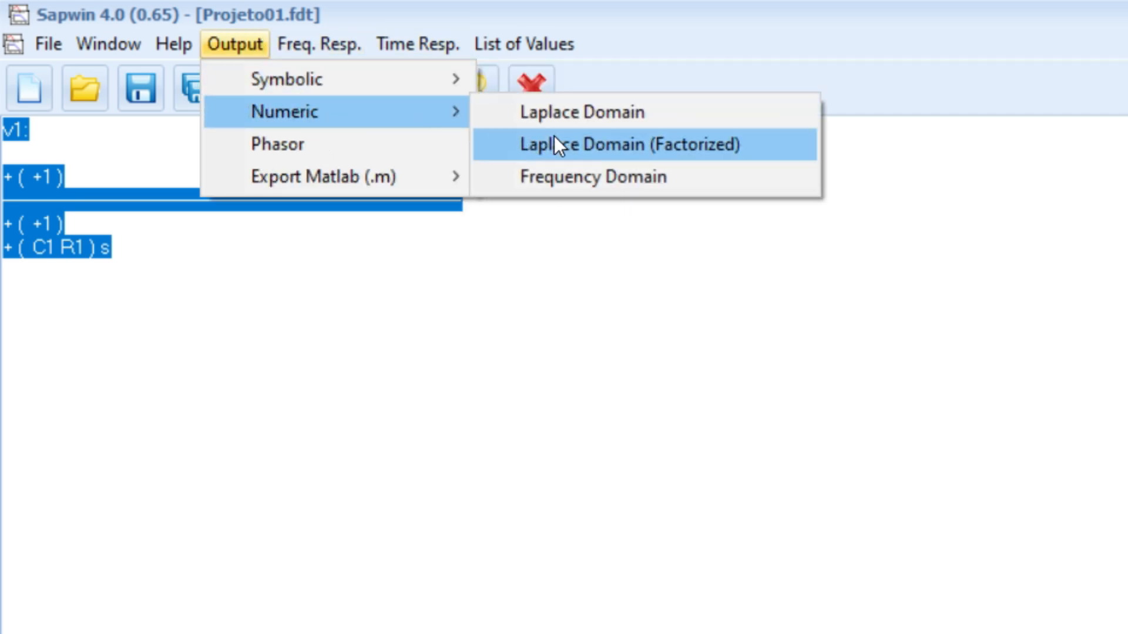
left_click(526, 113)
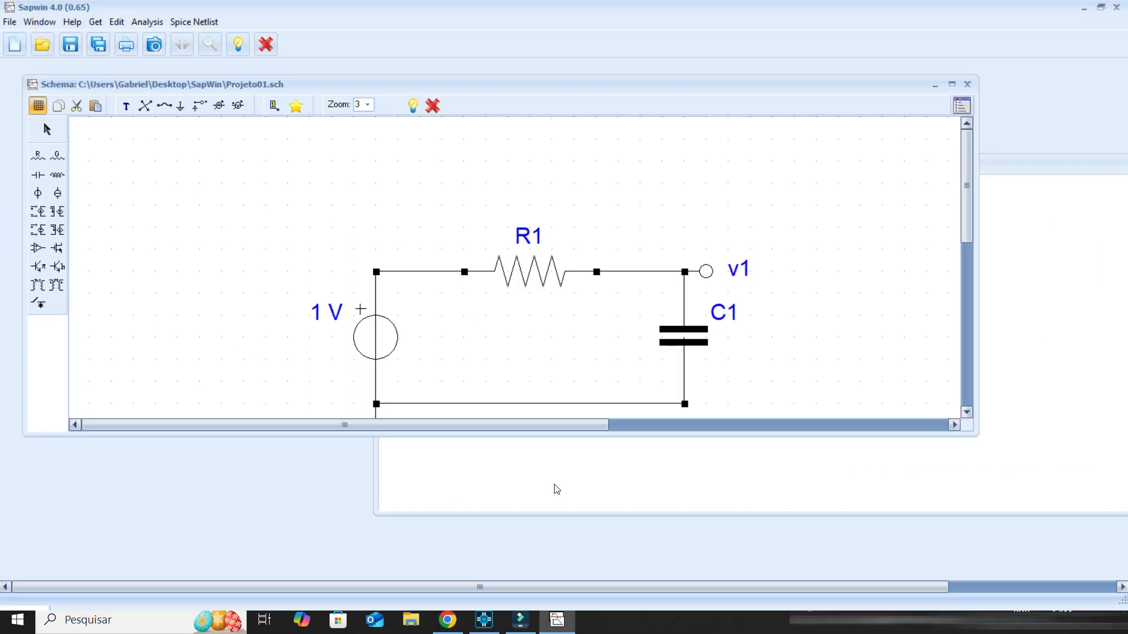
left_click(554, 486)
double_click(886, 163)
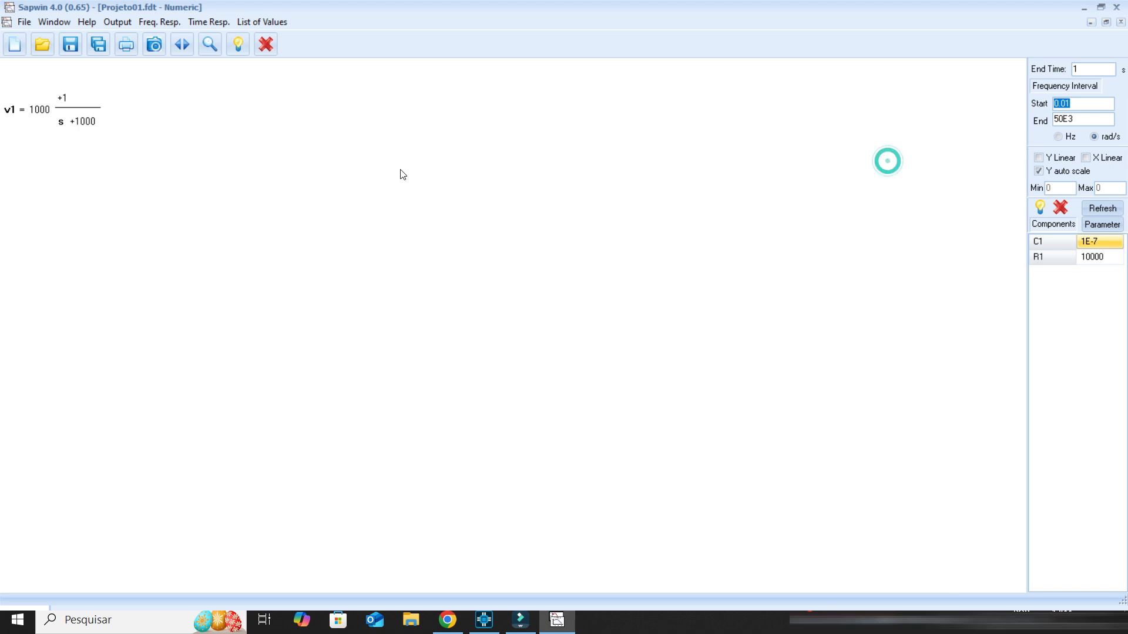
Step: Plot the gain frequency response of v1
left_click(171, 39)
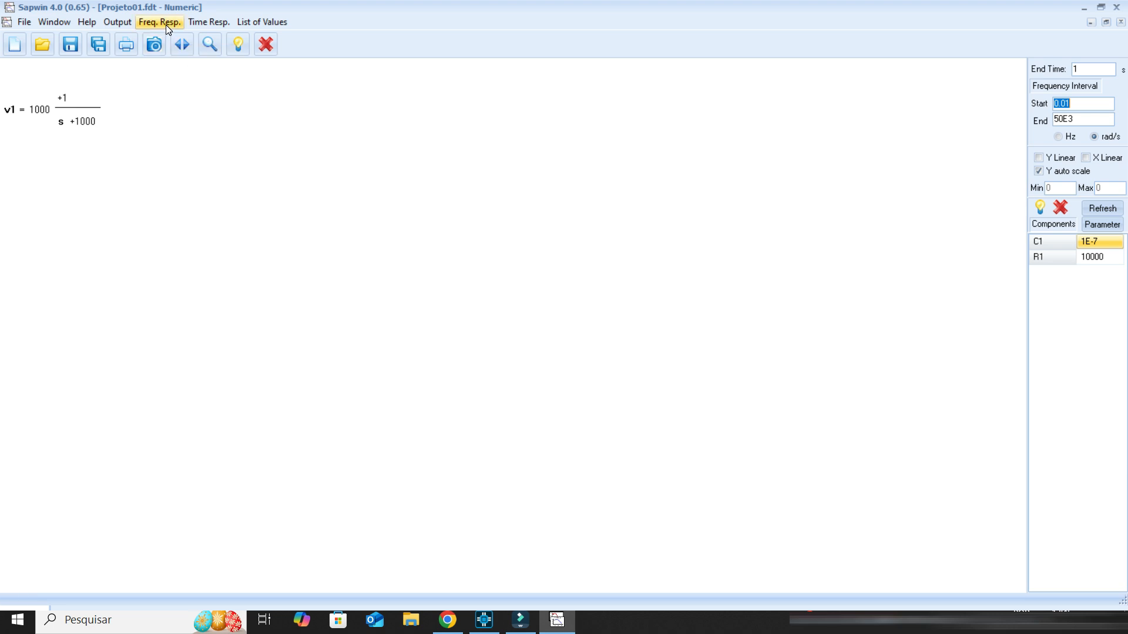
left_click(118, 22)
mouse_move(163, 23)
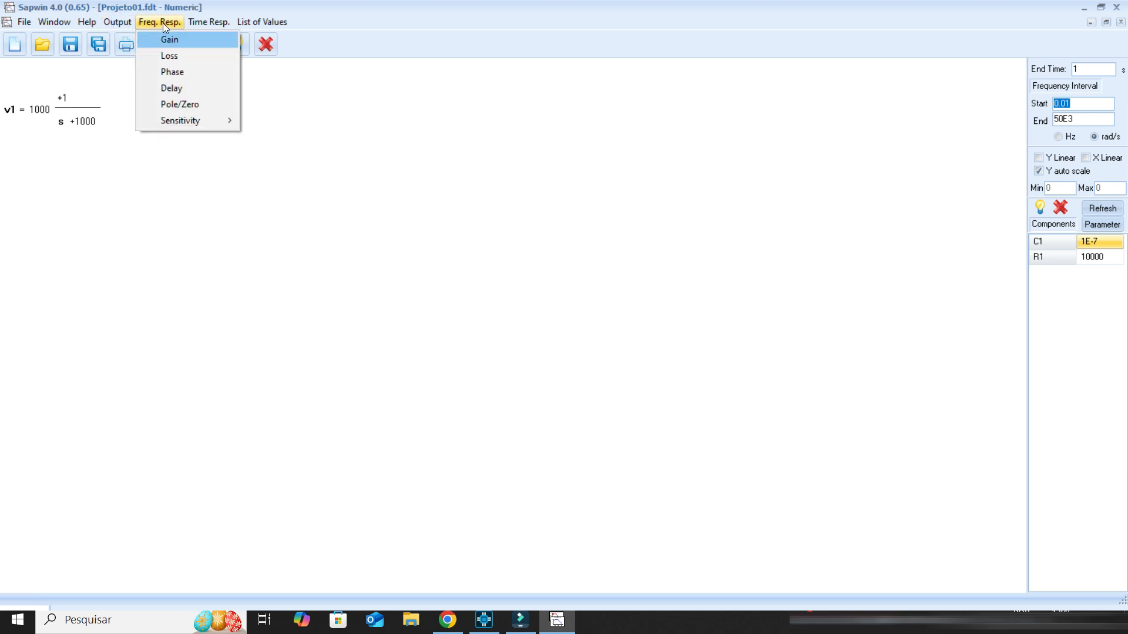
left_click(198, 41)
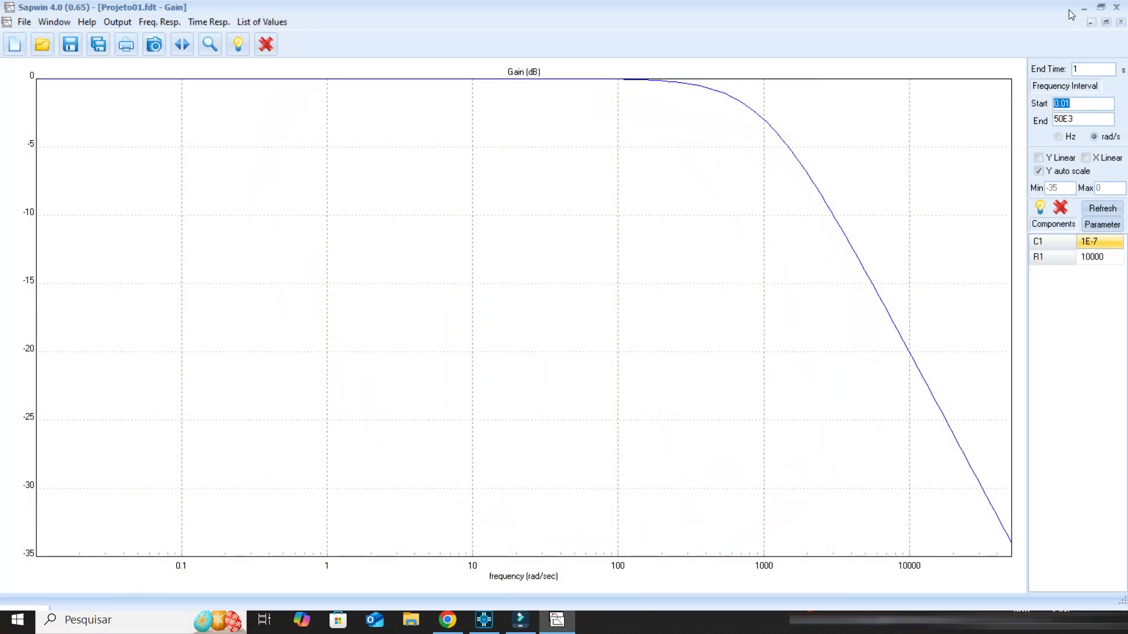
Step: Minimize SapWin and launch GNU Octave from the desktop
left_click(1083, 8)
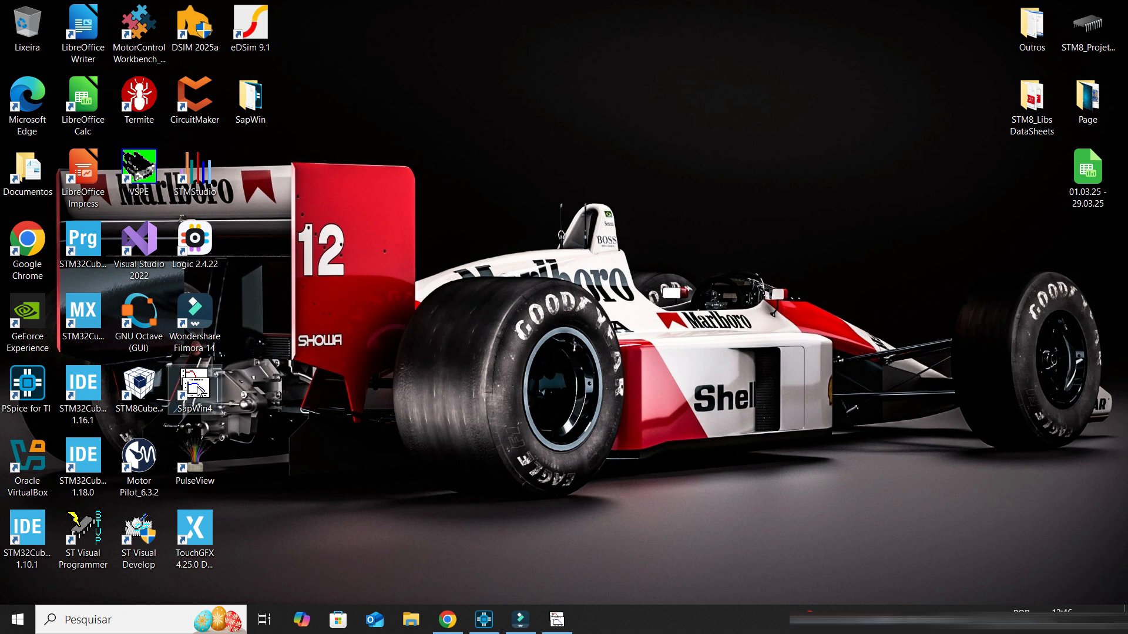
double_click(140, 332)
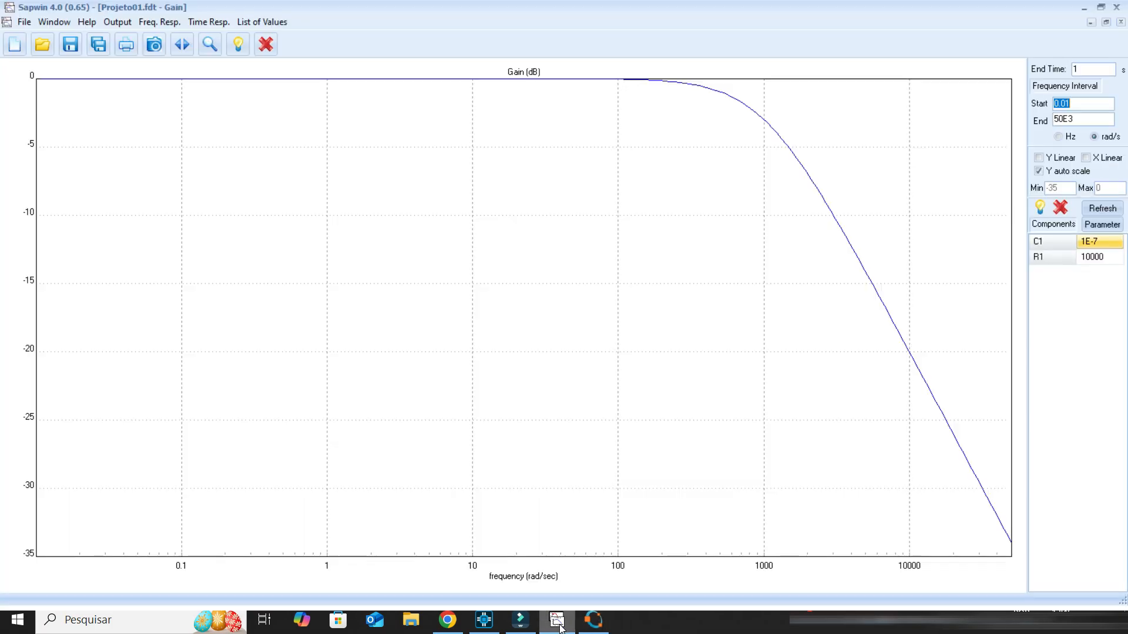
Step: Replace the gain plot in SapWin with the numeric Laplace-domain transfer function
left_click(158, 22)
mouse_move(118, 22)
mouse_move(149, 55)
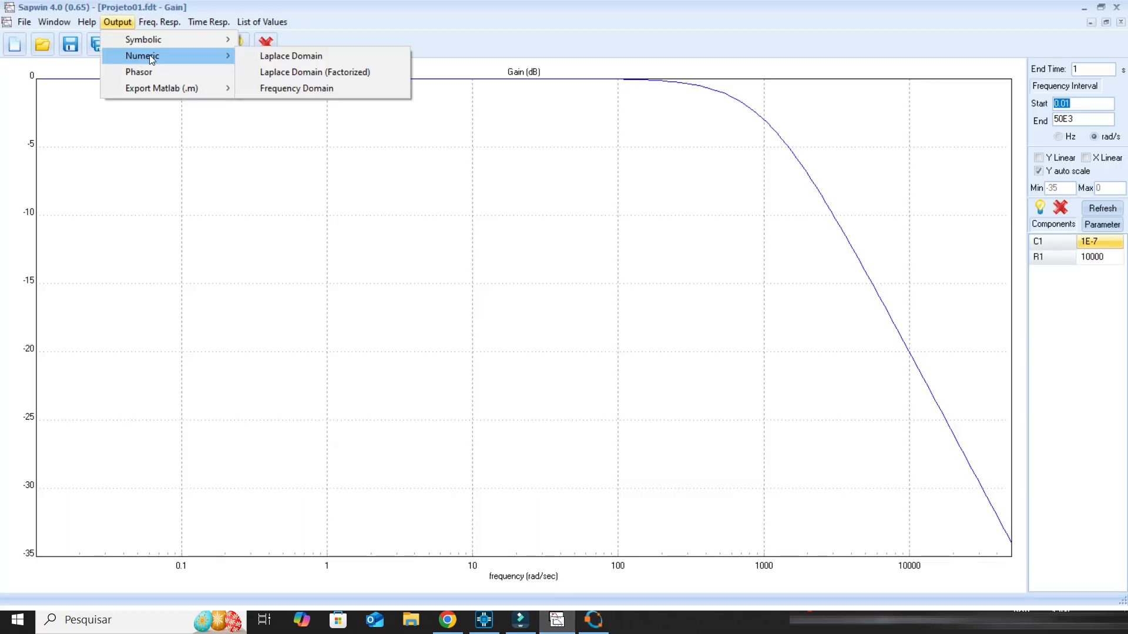
left_click(256, 57)
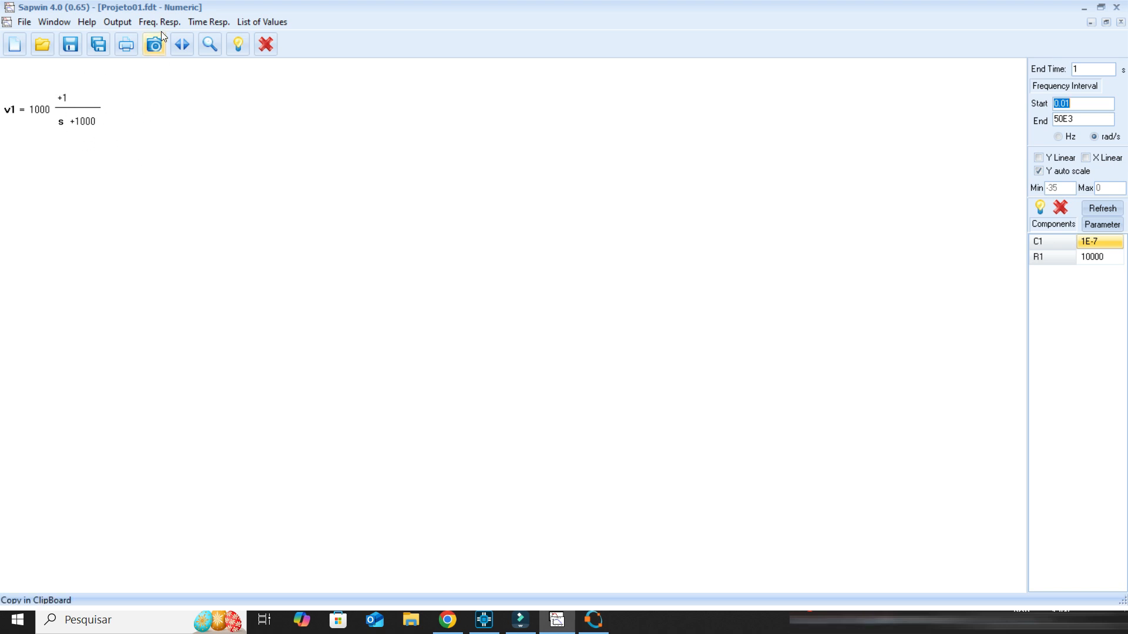
Step: View the phase, loss and gain frequency response plots of v1 in turn
left_click(123, 23)
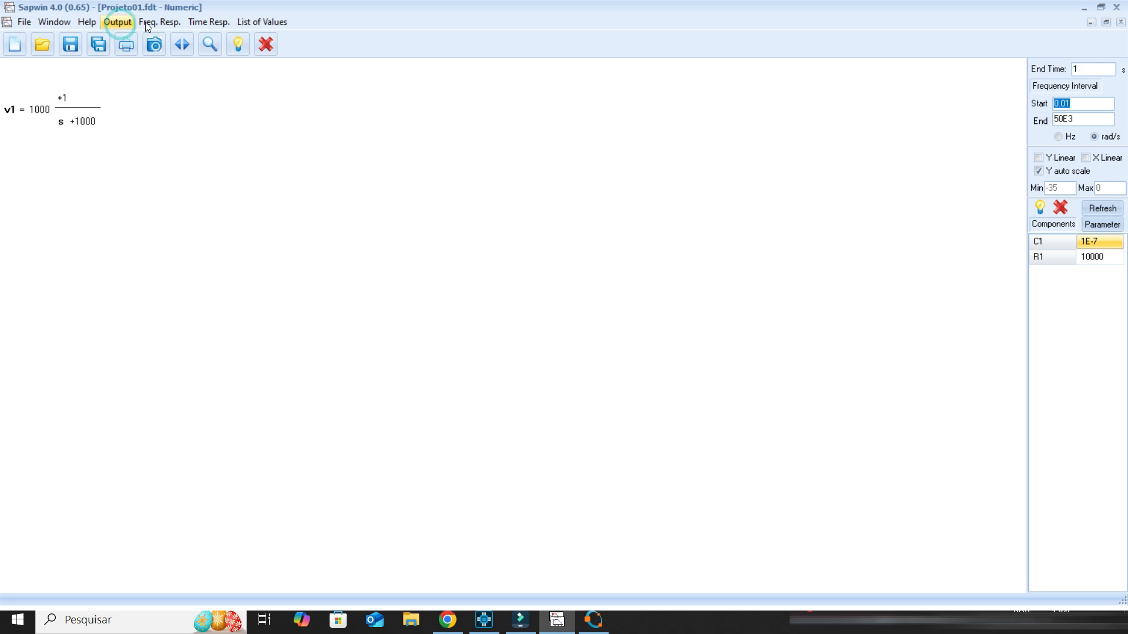
mouse_move(154, 26)
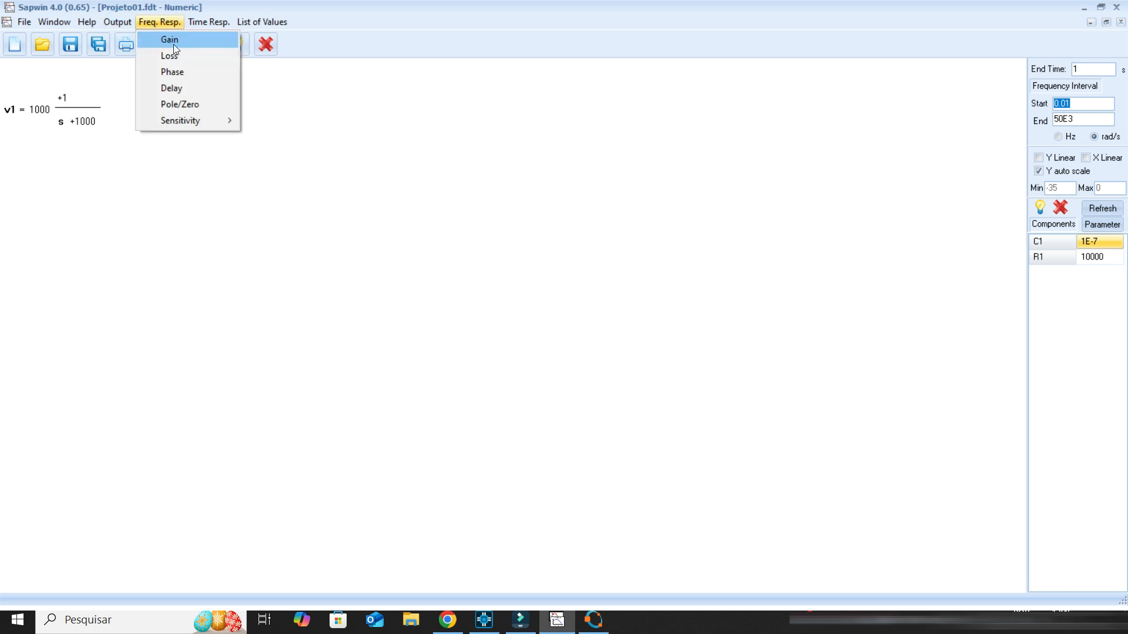
left_click(177, 69)
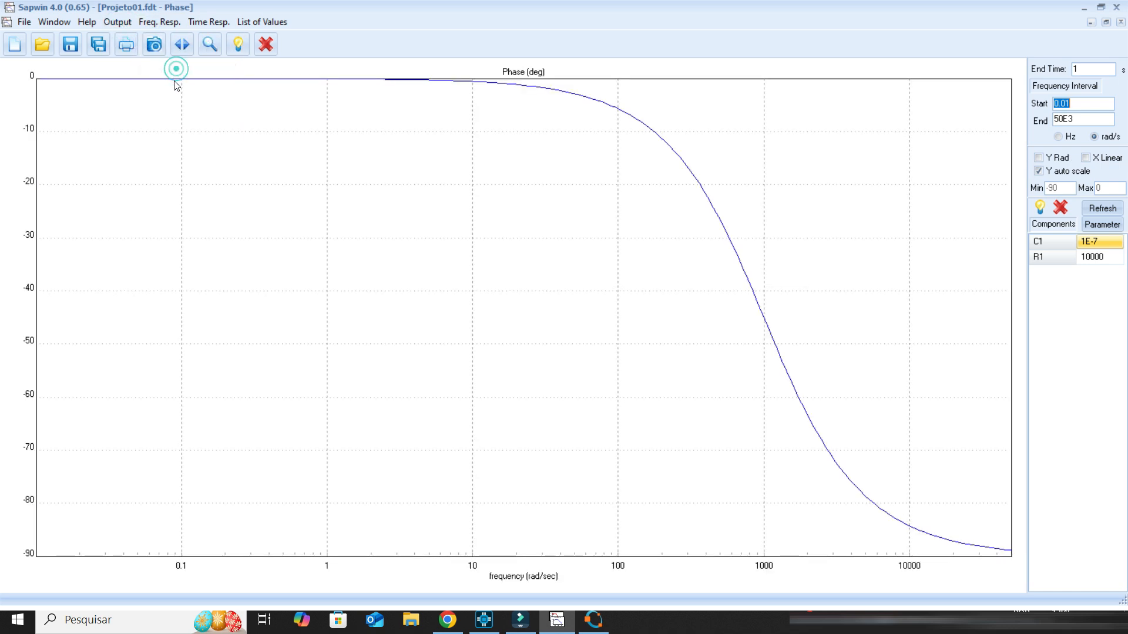
left_click(160, 25)
left_click(162, 54)
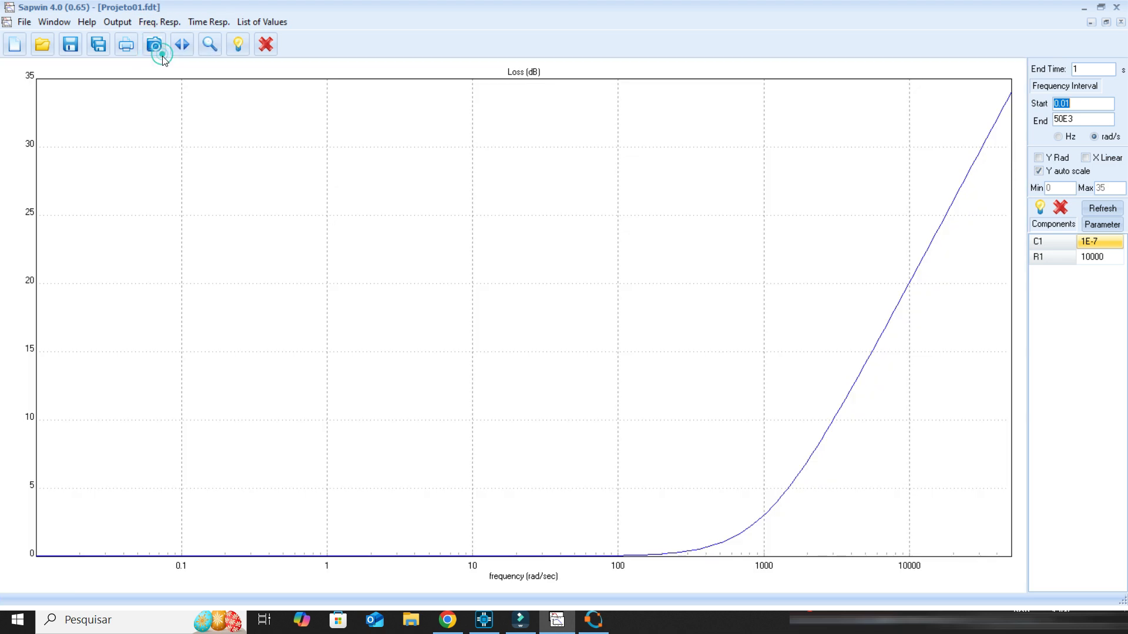
left_click(160, 24)
left_click(161, 42)
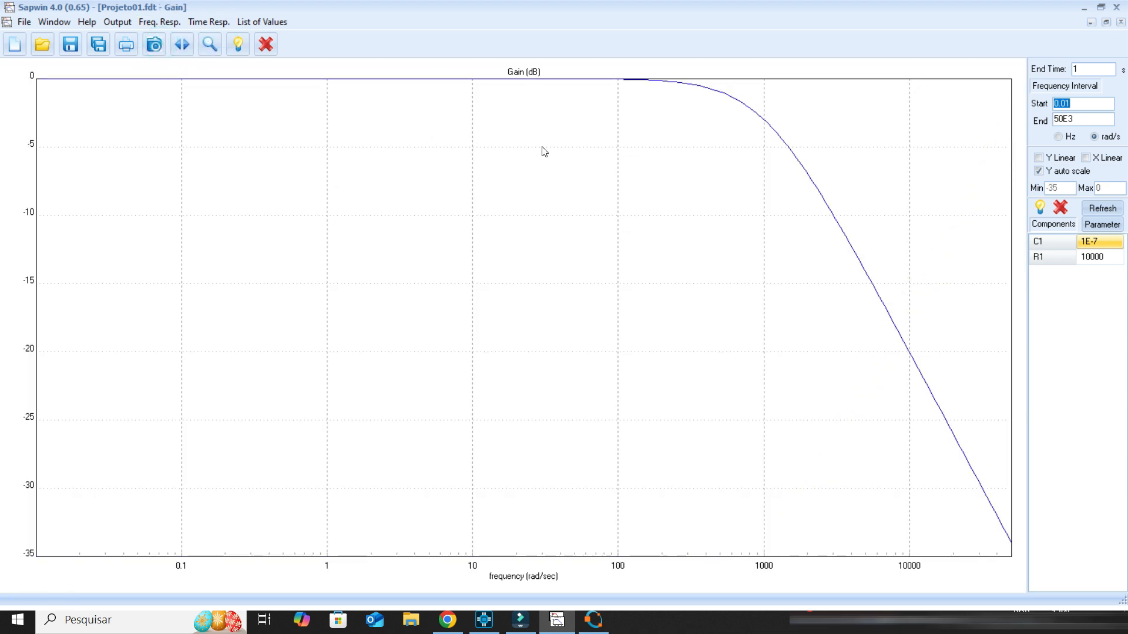
Step: Return from the gain plot to the numeric Laplace-domain expression of v1
left_click(118, 24)
mouse_move(127, 41)
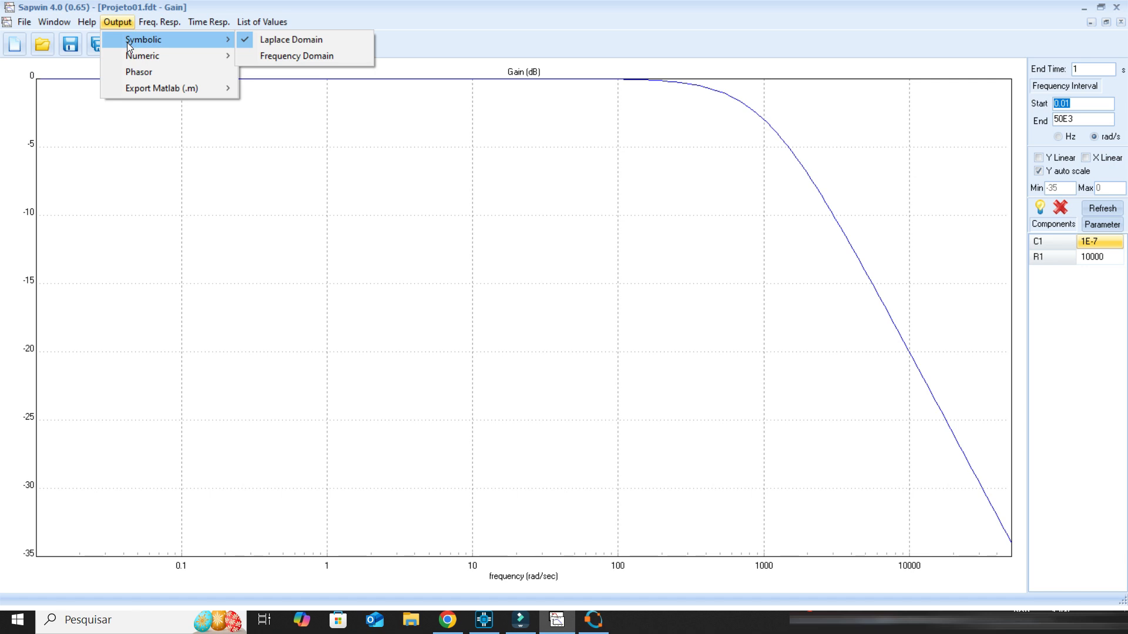
left_click(280, 54)
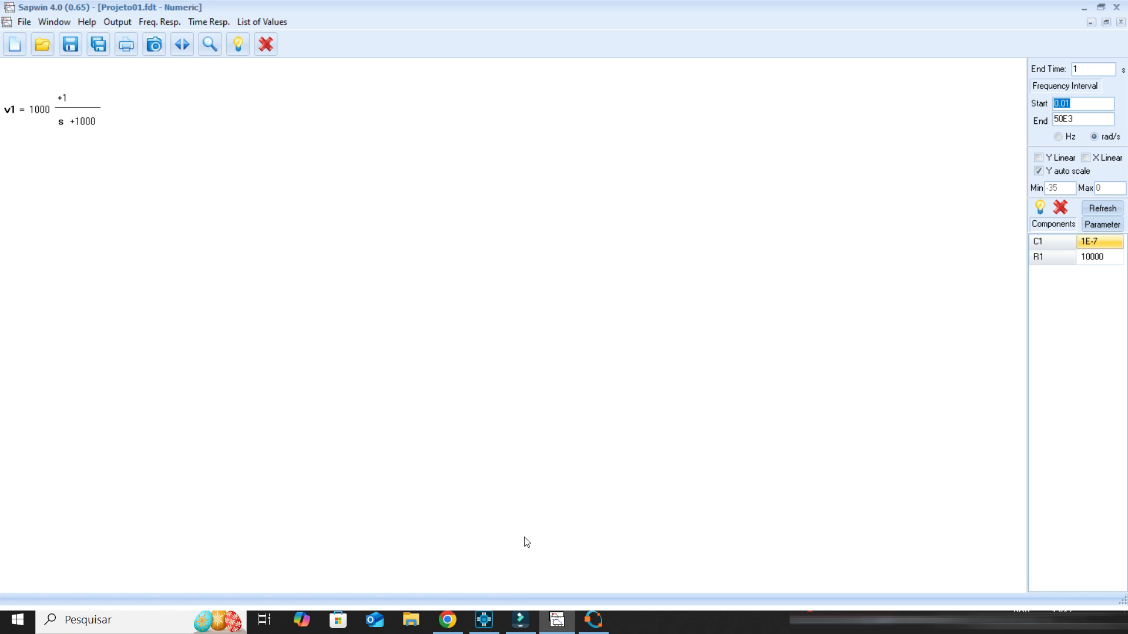
Step: Switch to GNU Octave and request the help text for the tf function
left_click(593, 620)
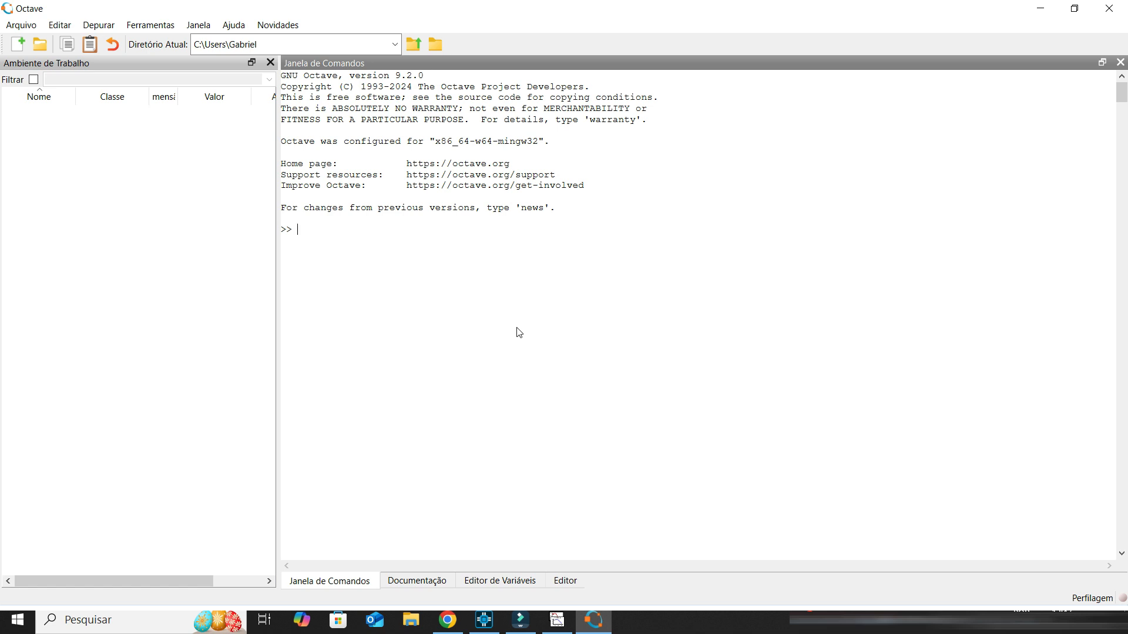
type("help tf")
key("Return")
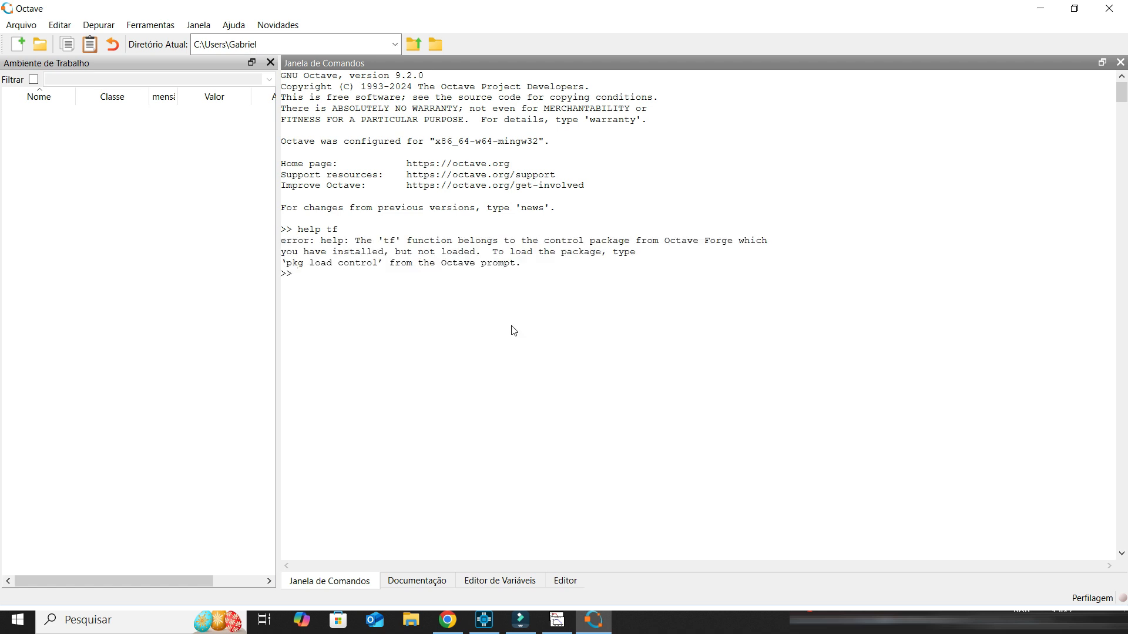
Step: Load Octave's control package with the command pkg load control
left_click_drag(255, 436, 78, 435)
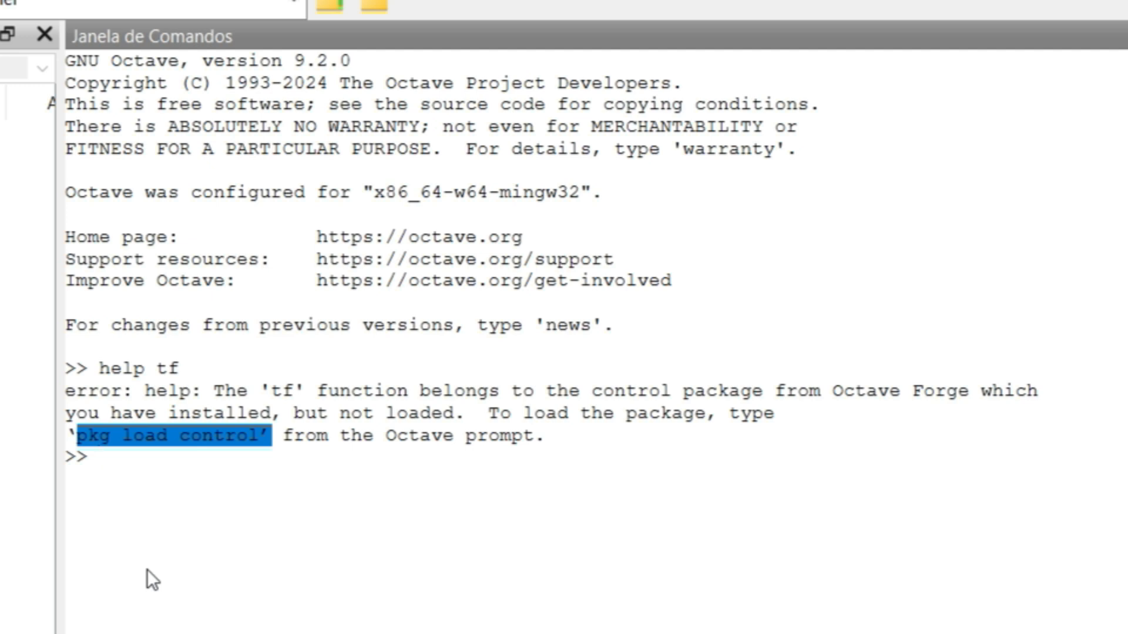
type("pkg load ")
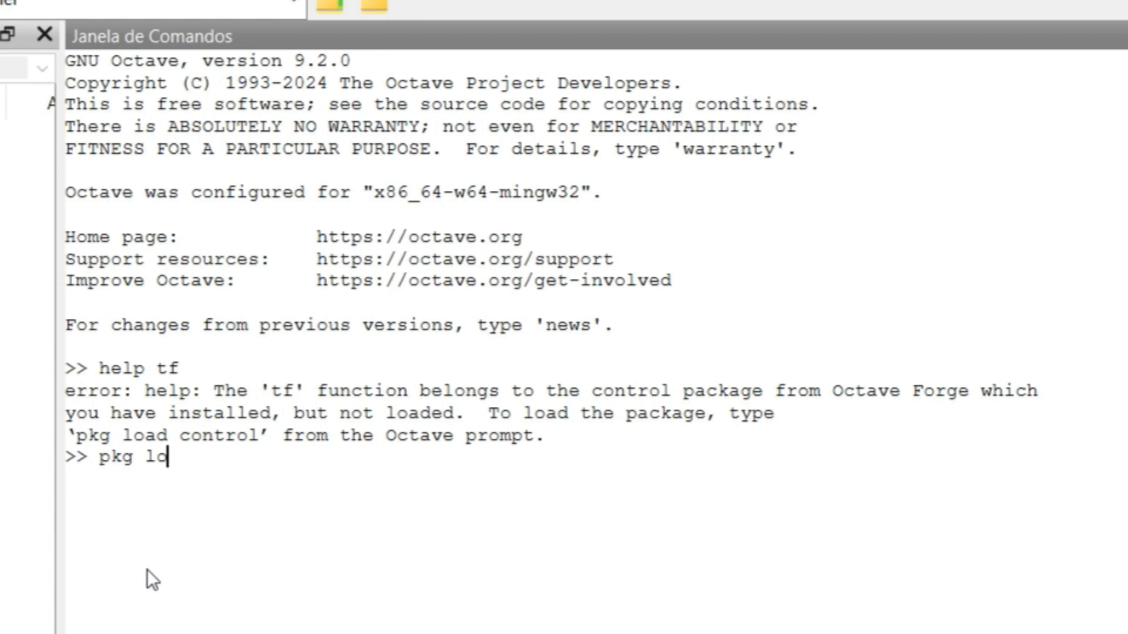
type("control")
key("Return")
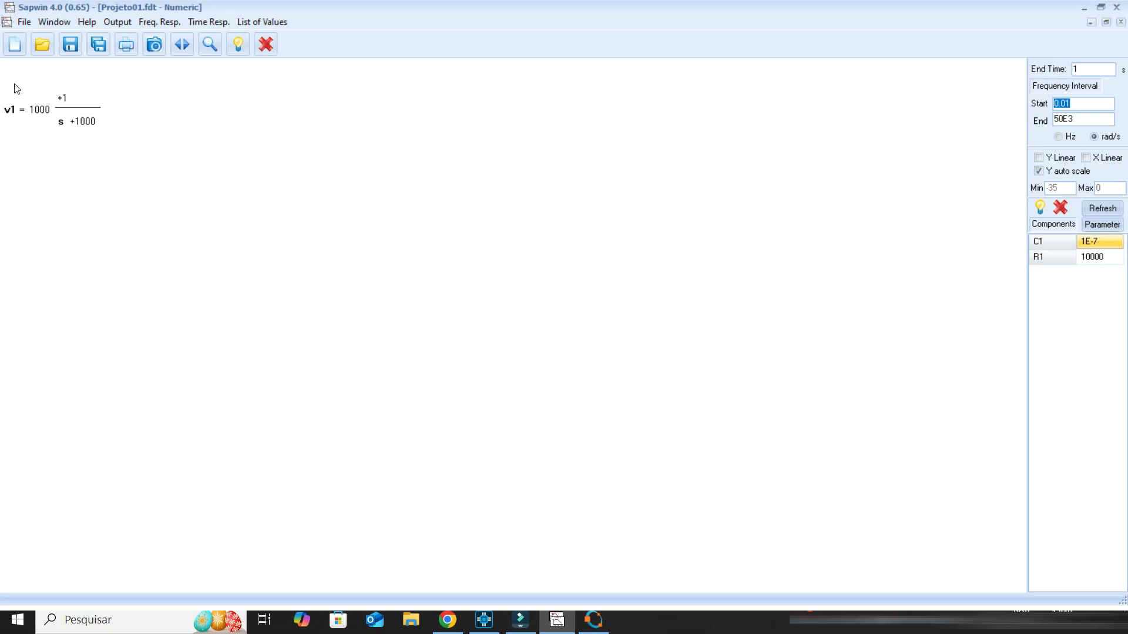
Step: Switch to GNU Octave and begin defining hs with the tf function, using [1000] as the numerator
left_click(594, 620)
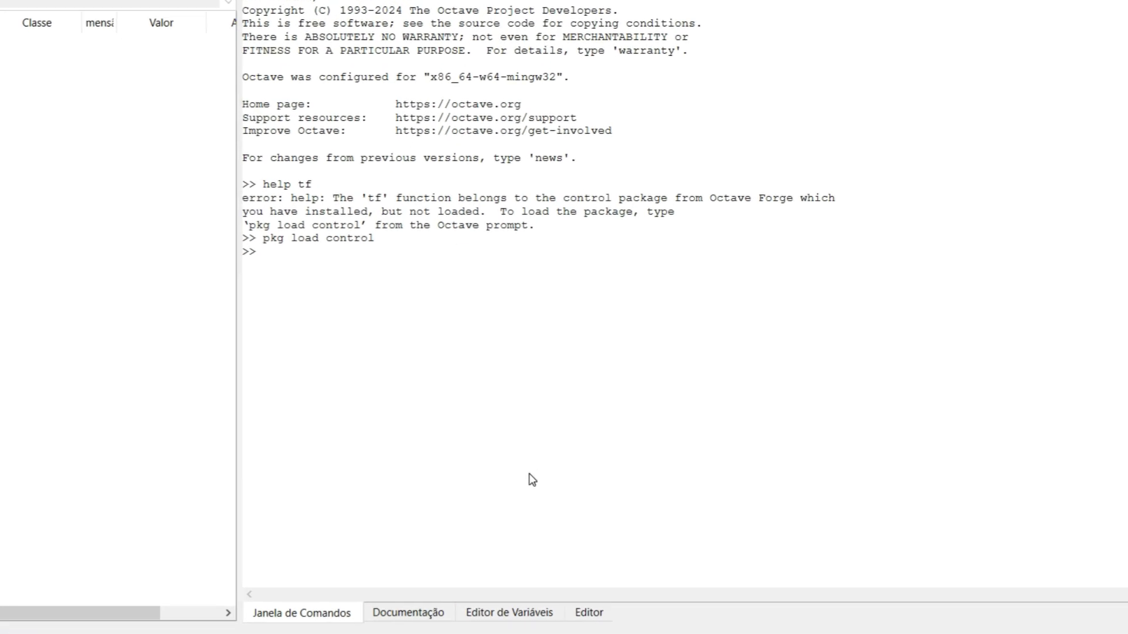
type("hs")
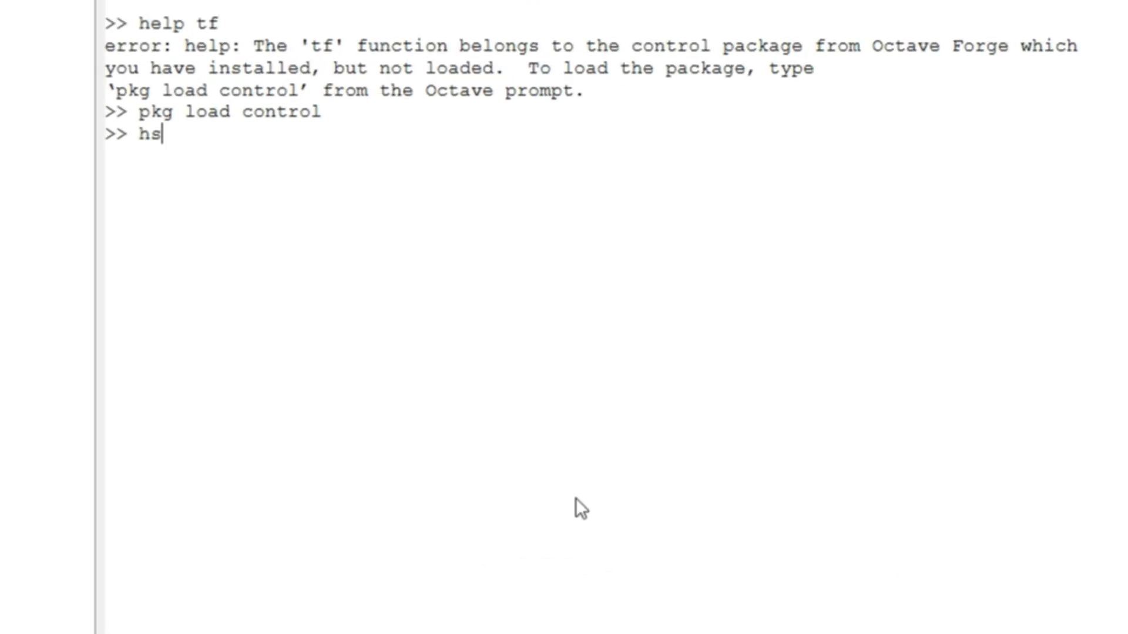
type(" = tf")
type("(")
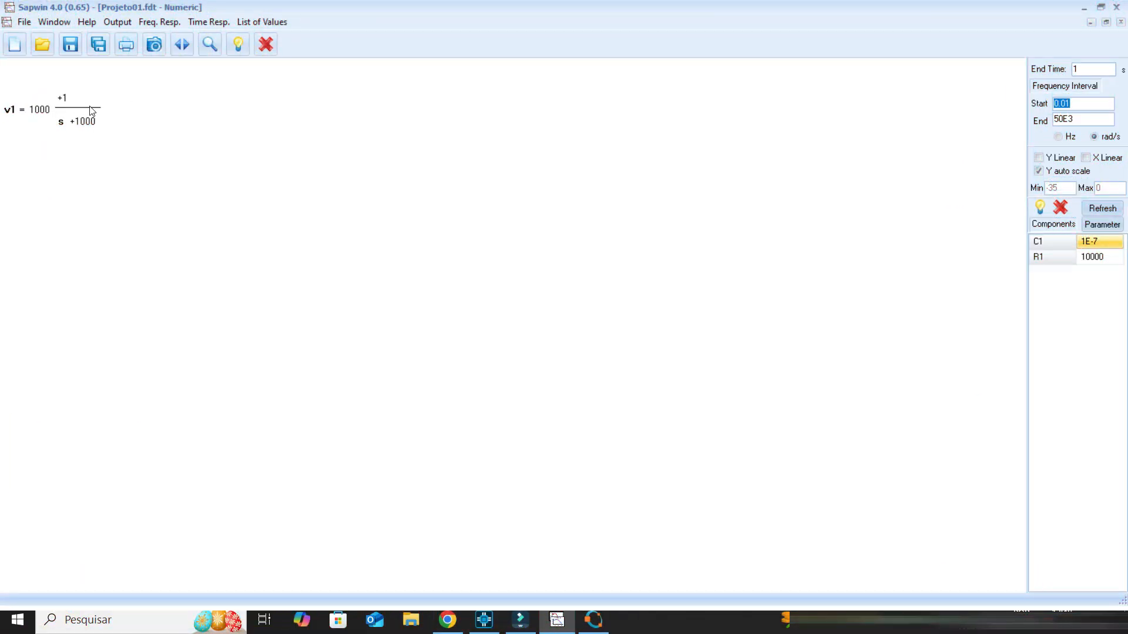
left_click(593, 621)
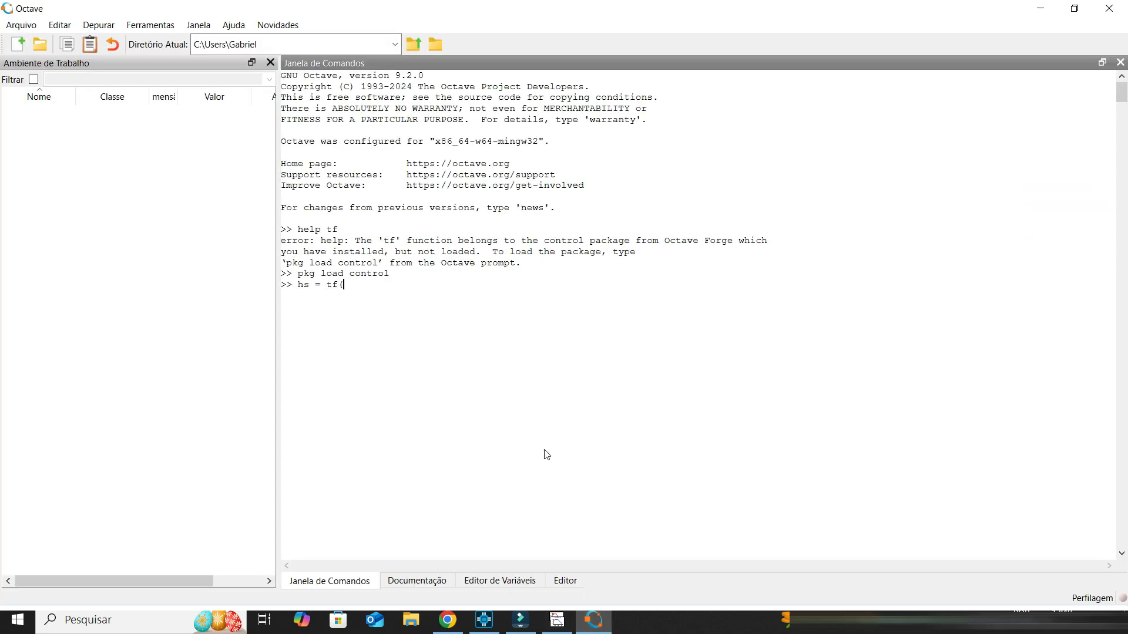
type("hs = tf(1000")
key("Left")
key("Left")
key("Left")
key("Left")
type("[1000")
type("]")
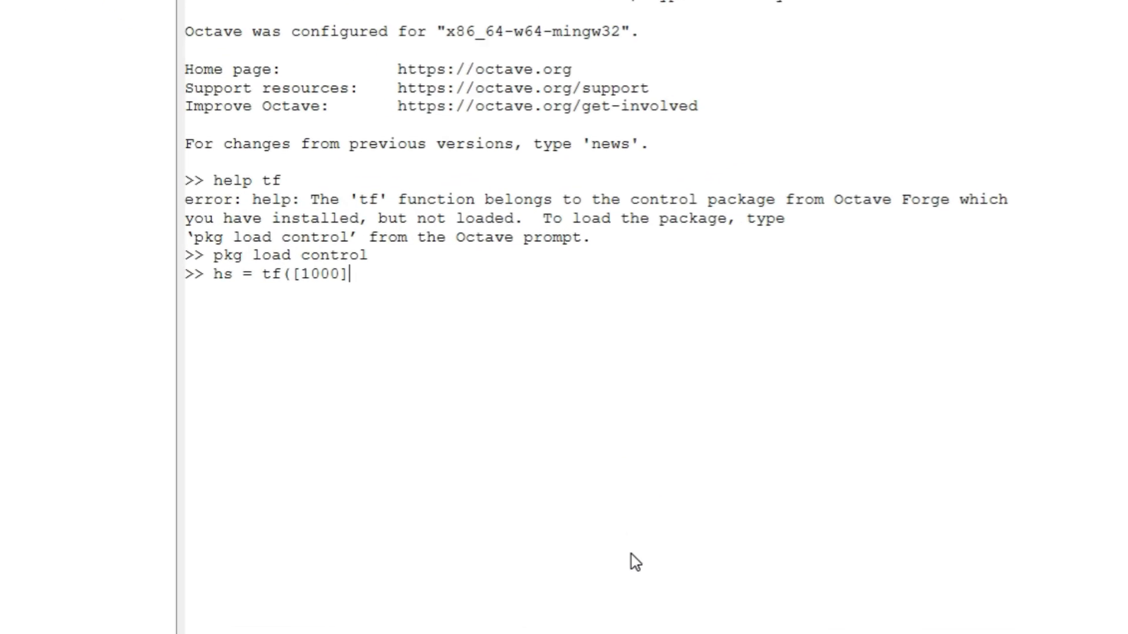
Step: Complete the hs transfer function with denominator coefficients [1,1000] and run the command
type(",")
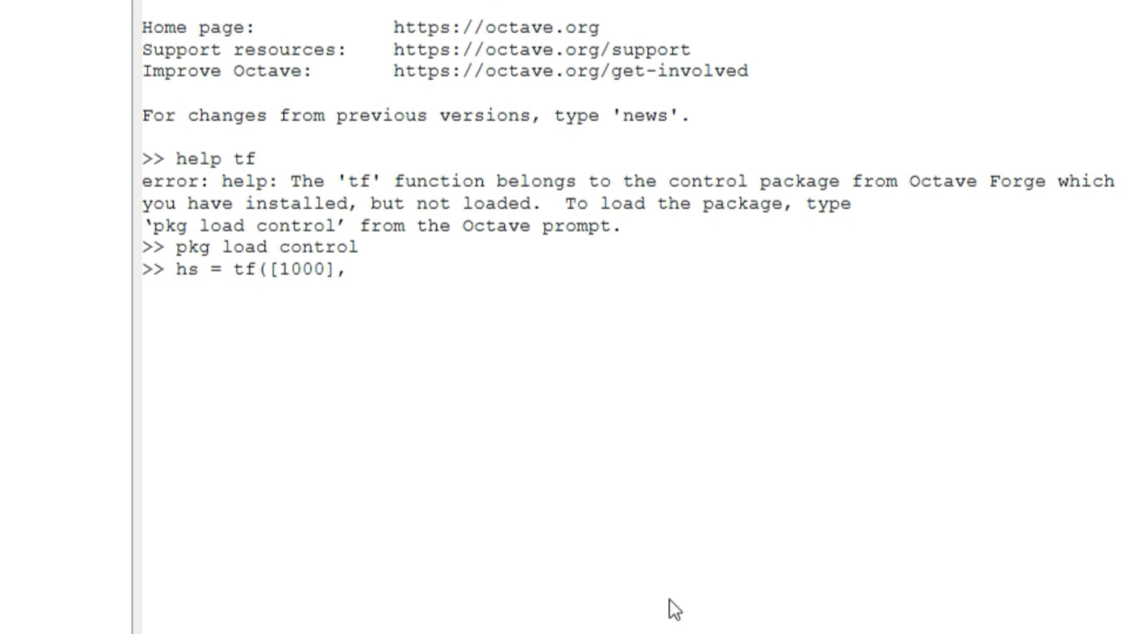
type("[")
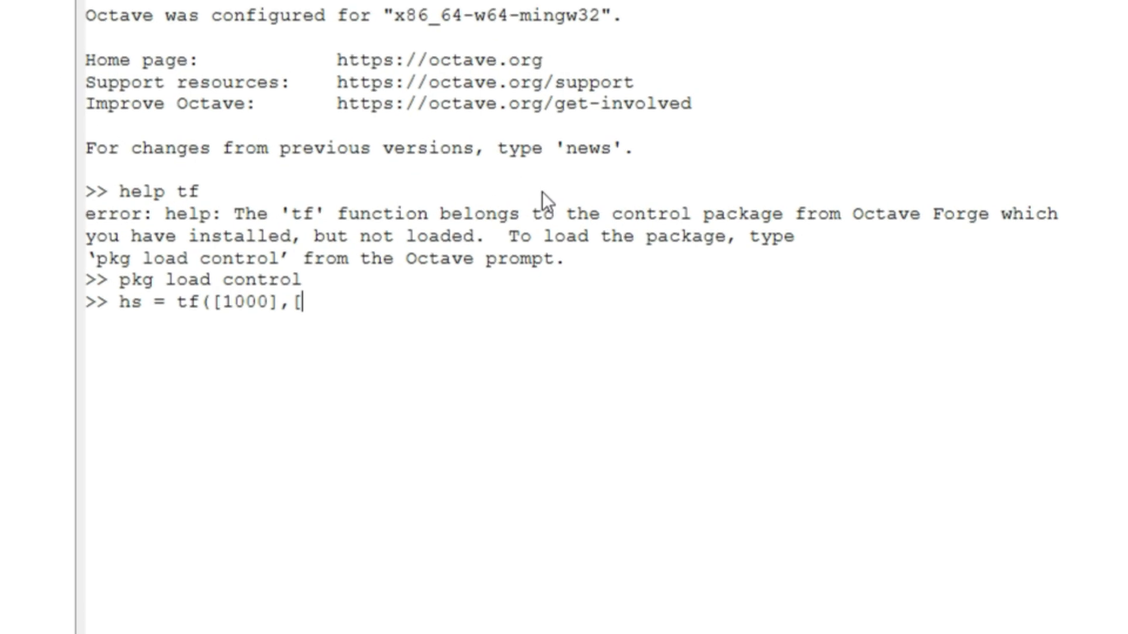
type("1,")
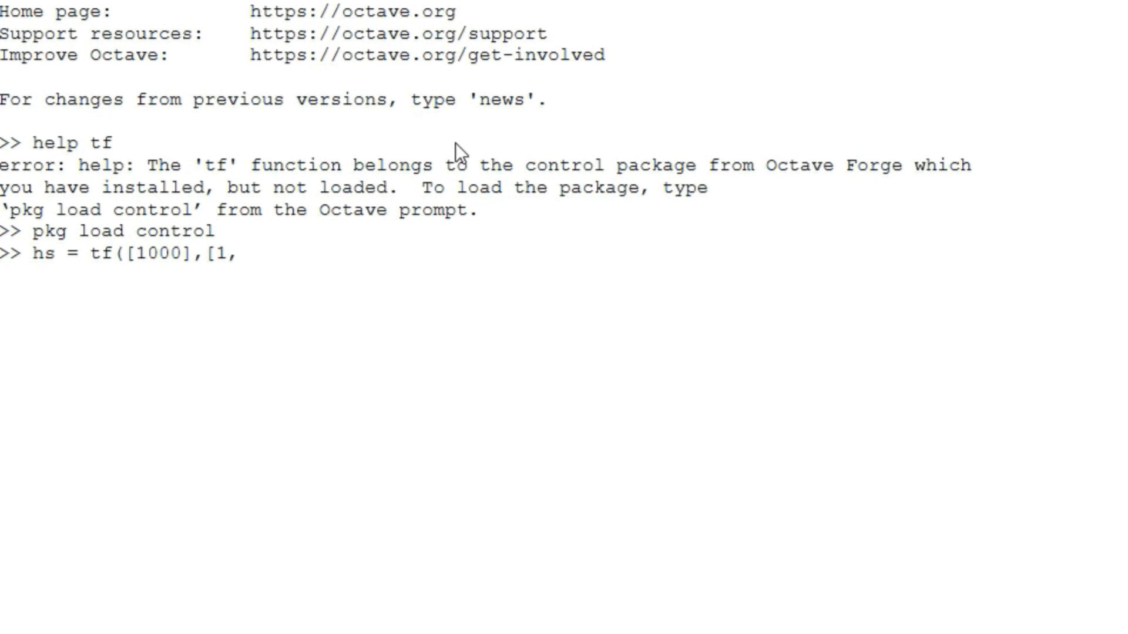
type("1000])")
key("Return")
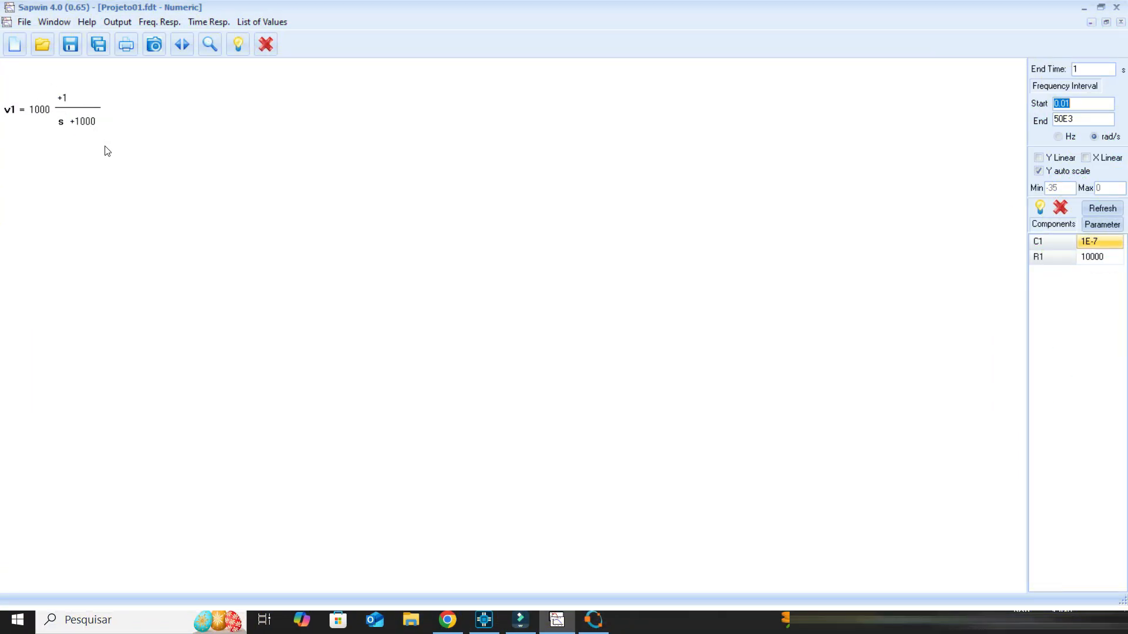
Step: Compare Octave's hs with the v1 expression in SapWin, and display SapWin's gain frequency response plot
left_click(569, 629)
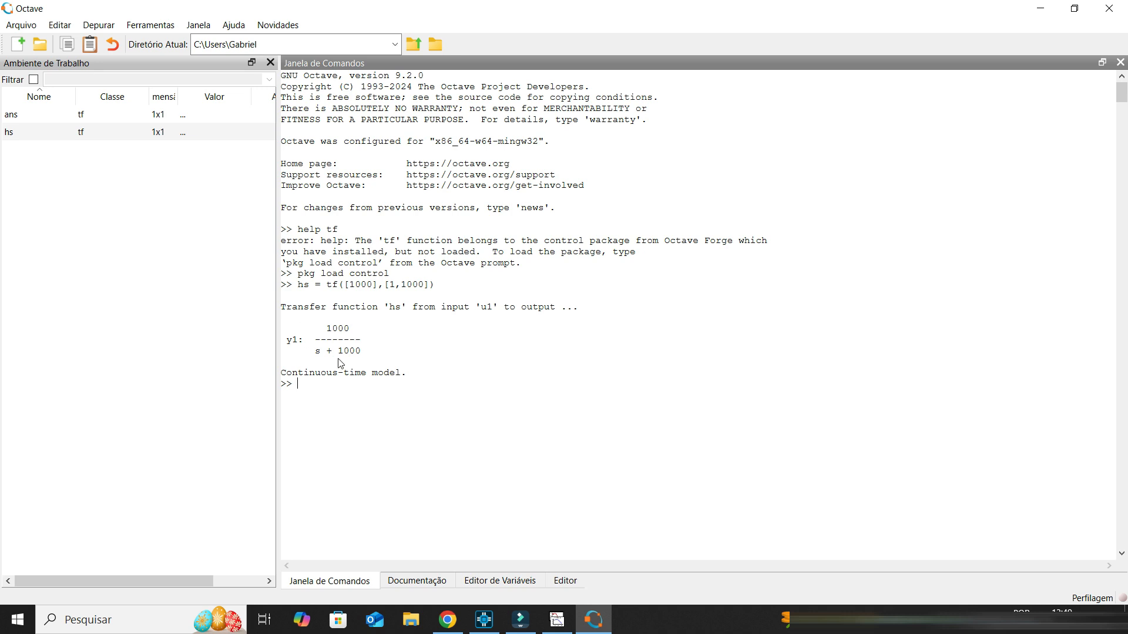
left_click(555, 618)
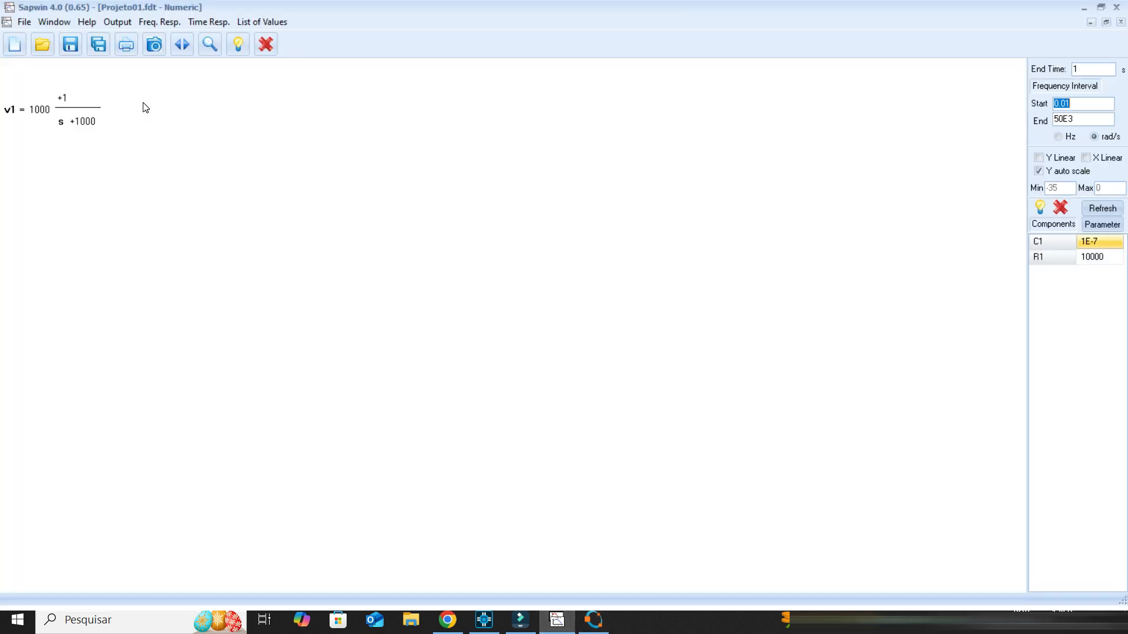
left_click(155, 22)
left_click(148, 40)
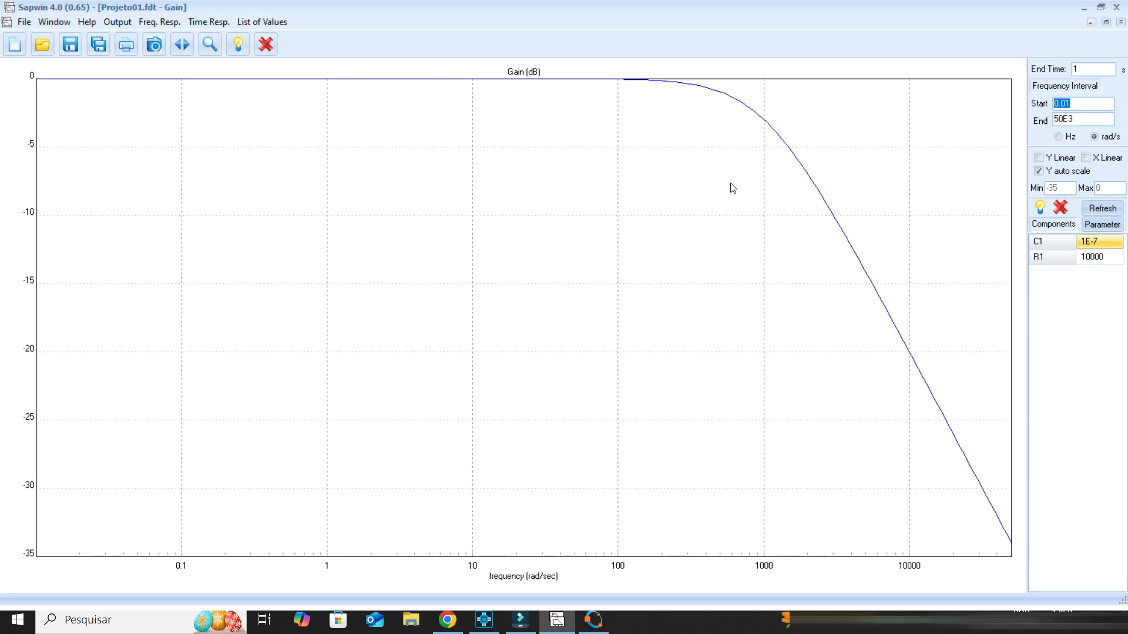
Step: Switch to GNU Octave, plot the Bode diagram of hs with bode(hs), and maximize the figure
key("alt+Tab")
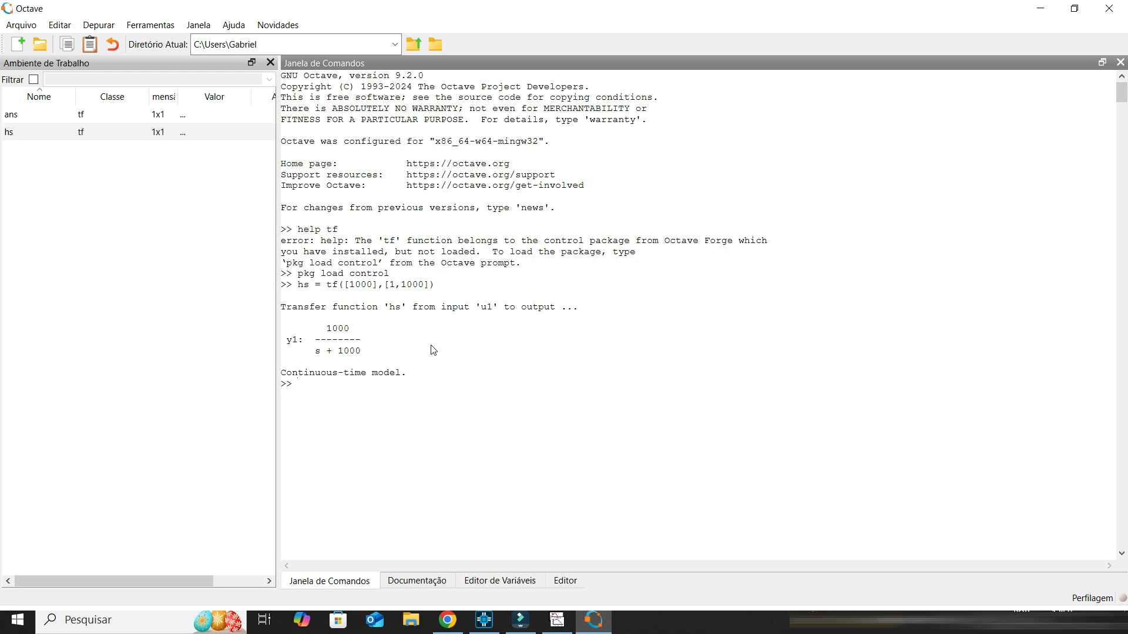
type("bode(hs)")
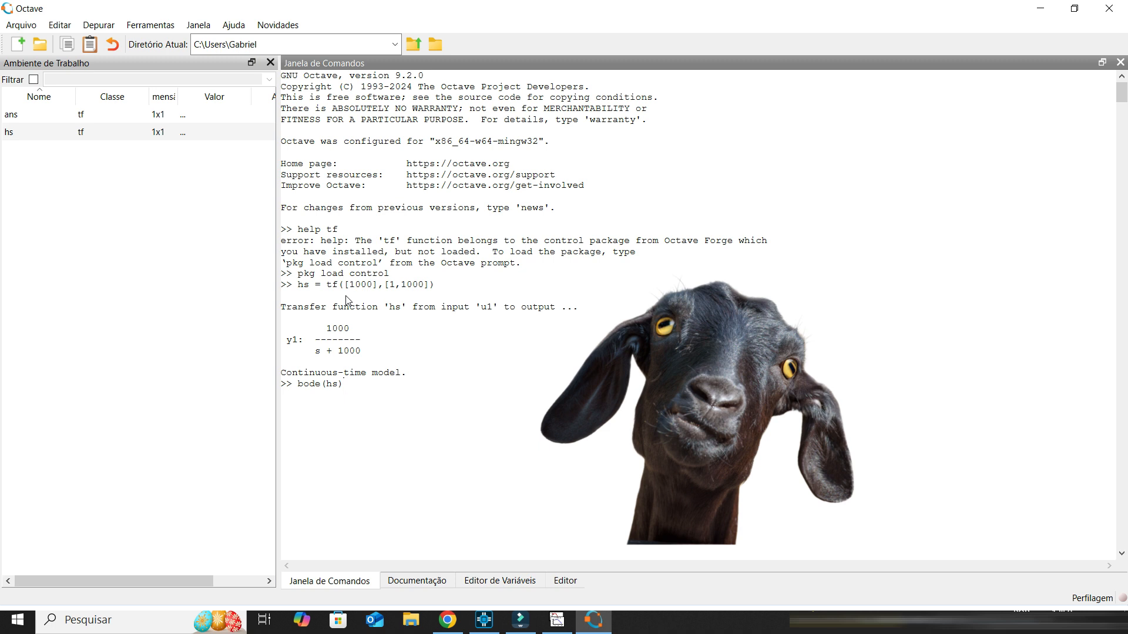
key("Return")
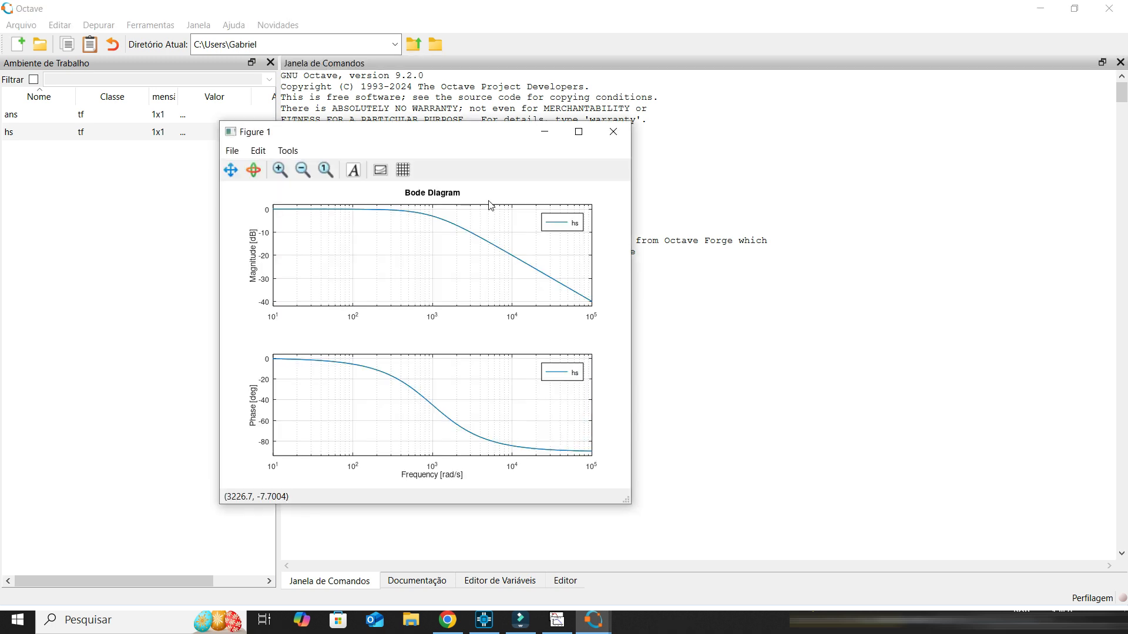
left_click(579, 133)
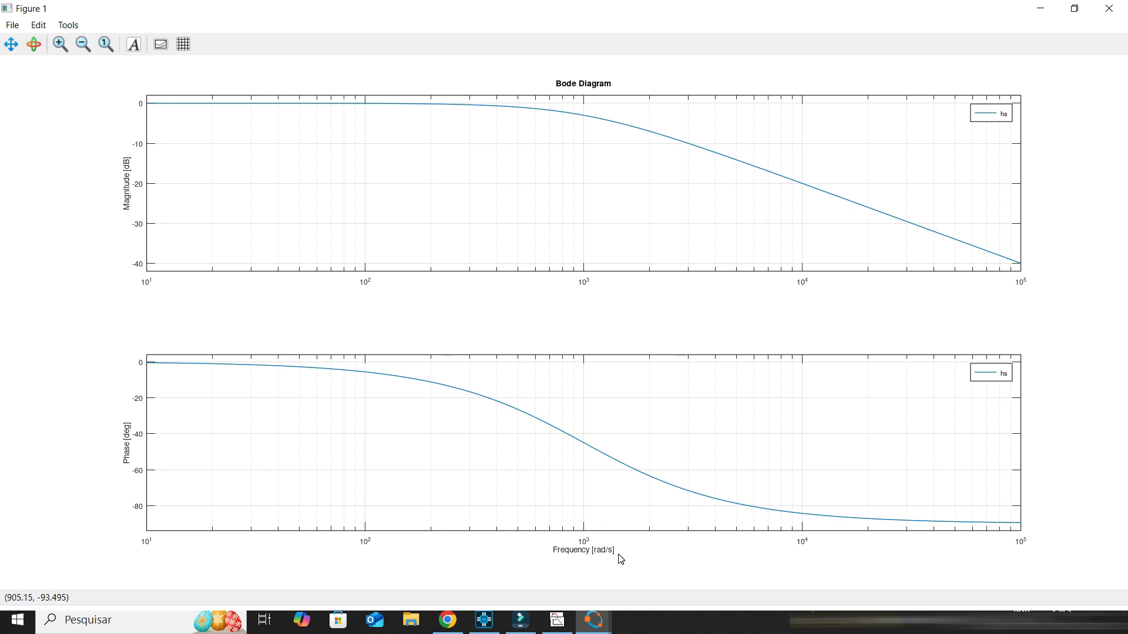
Step: Compare the gain plot in SapWin with Octave's Bode diagram, ending on the Octave figure
left_click(557, 620)
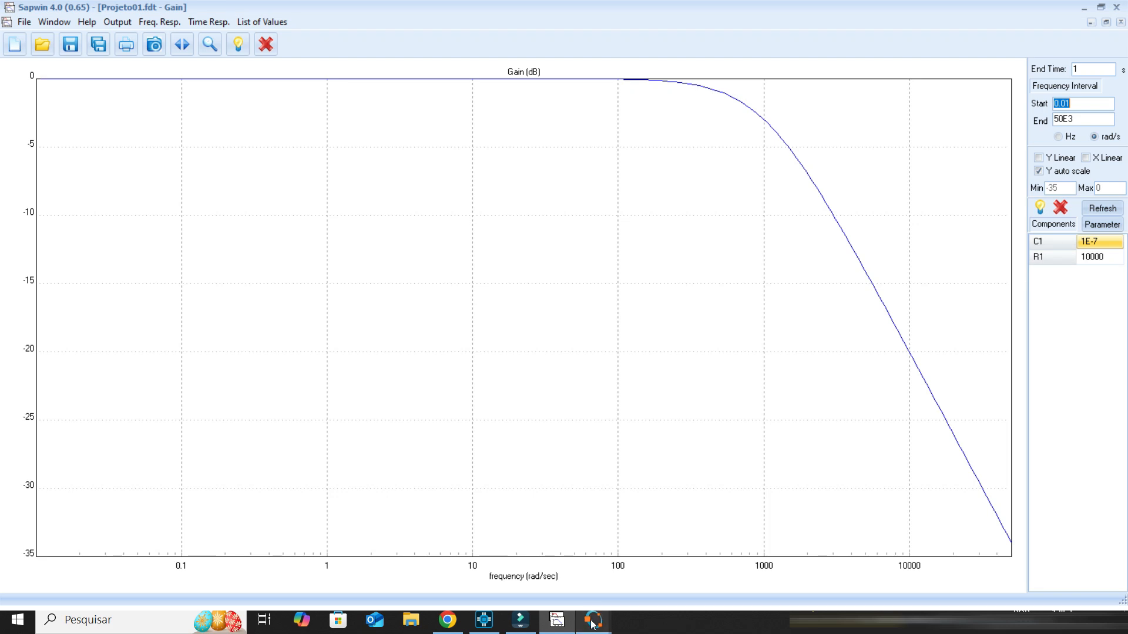
mouse_move(592, 617)
left_click(642, 582)
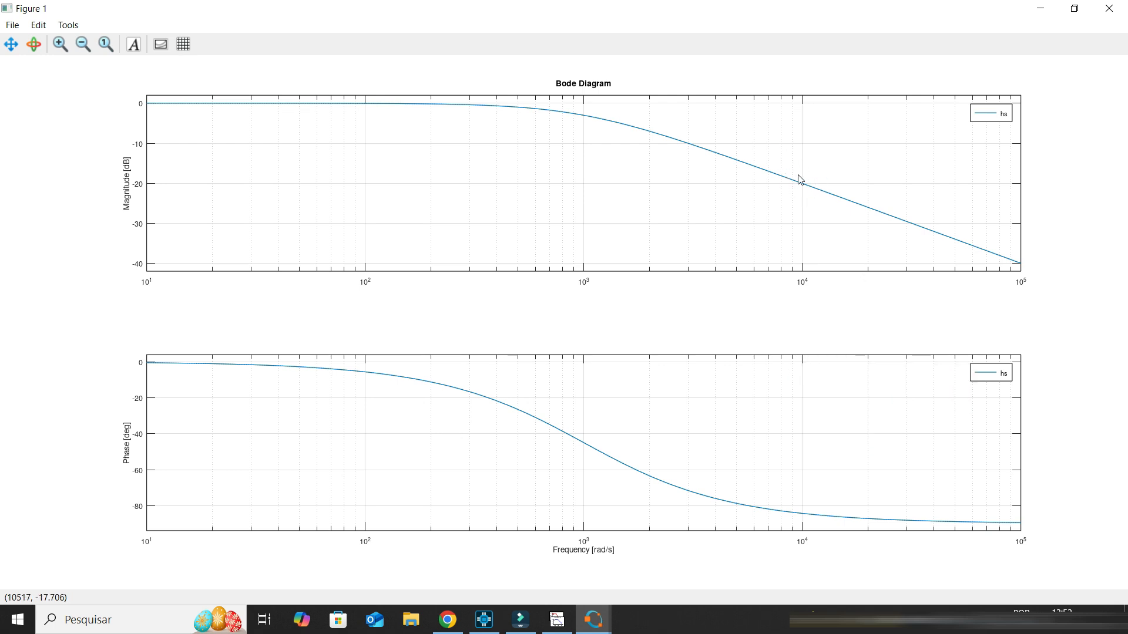
Step: Open the Windows Calculator and compute 10000 ÷ (2 × π) to convert the frequency from rad/s to Hz
left_click(128, 618)
type("calc")
key("Return")
type("10000")
key("slash")
key("parenleft")
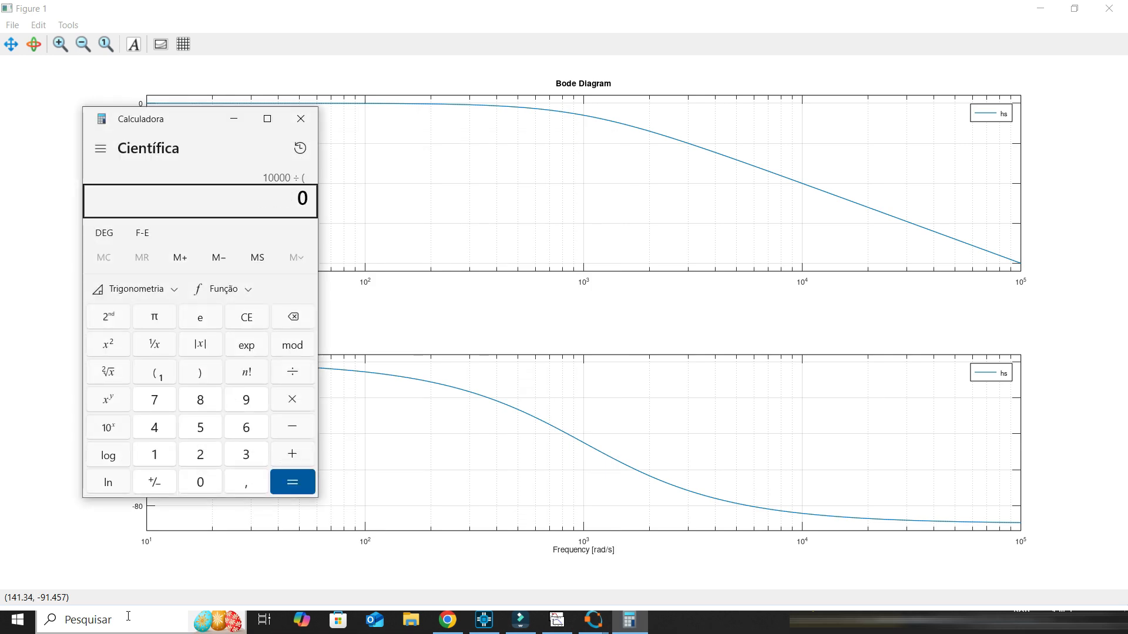
type("2")
key("asterisk")
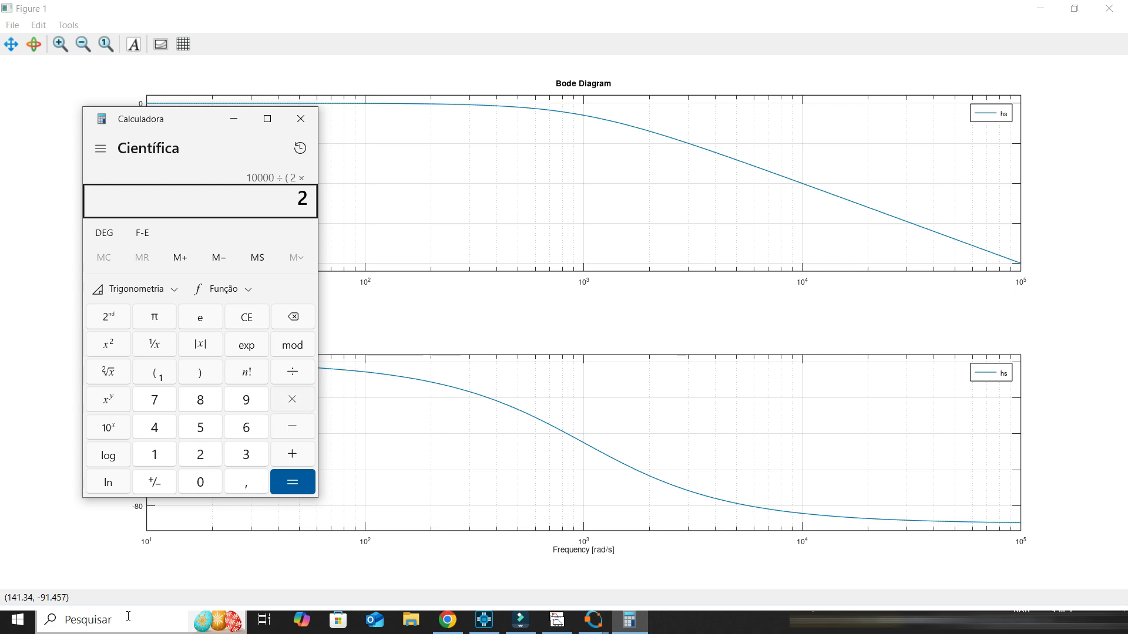
key("p")
key("parenright")
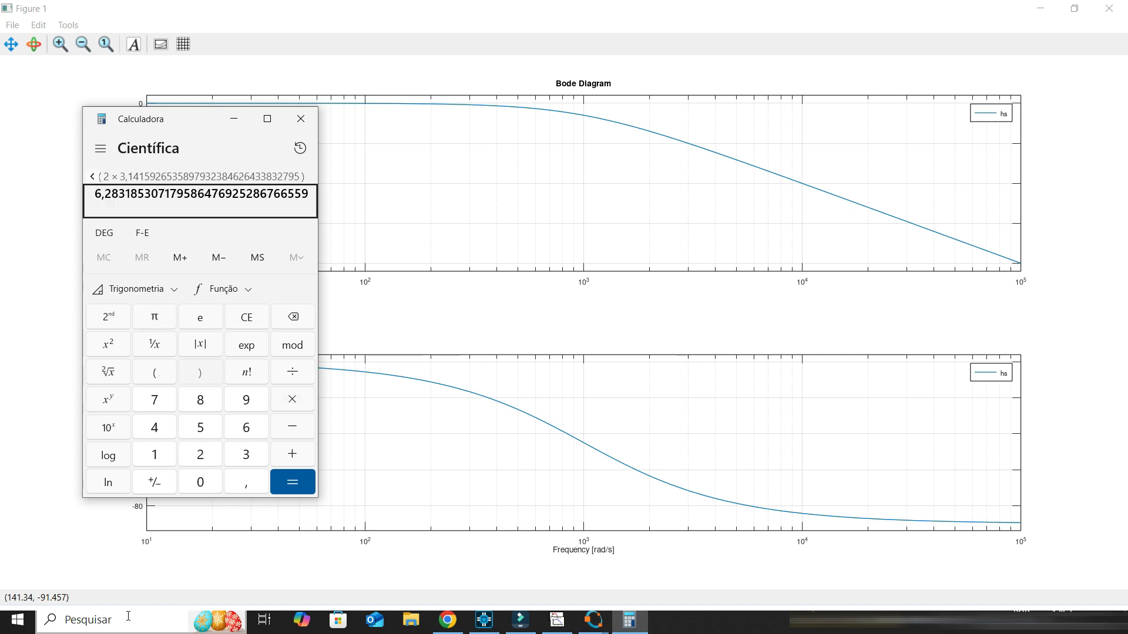
key("Return")
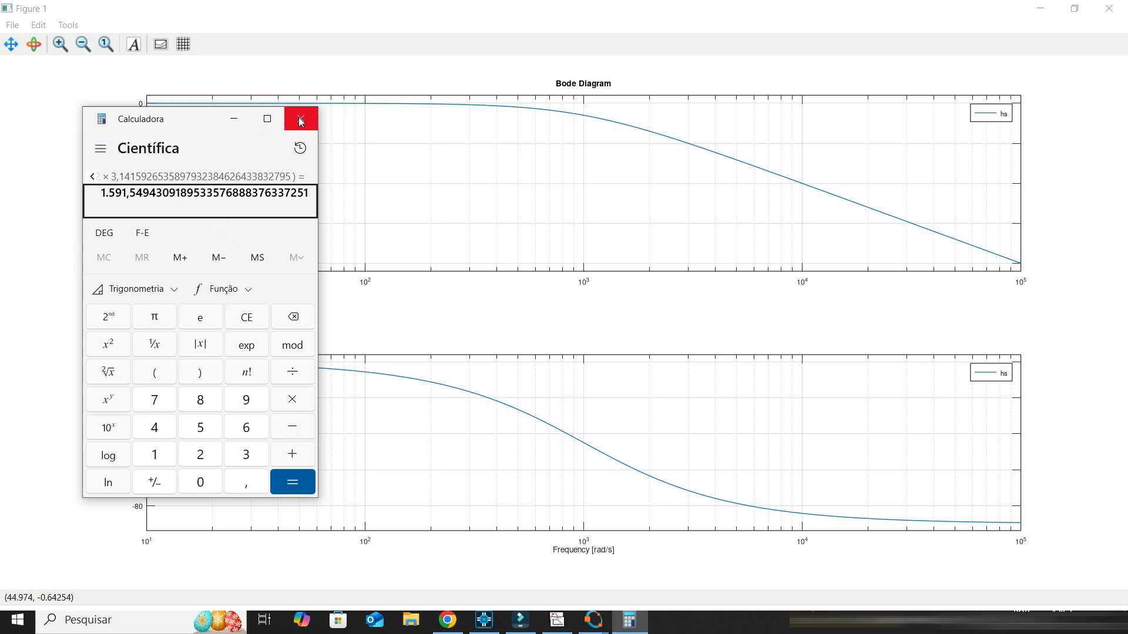
Step: Open Notepad and write the converted frequency 1591 in the blank note
left_click(136, 620)
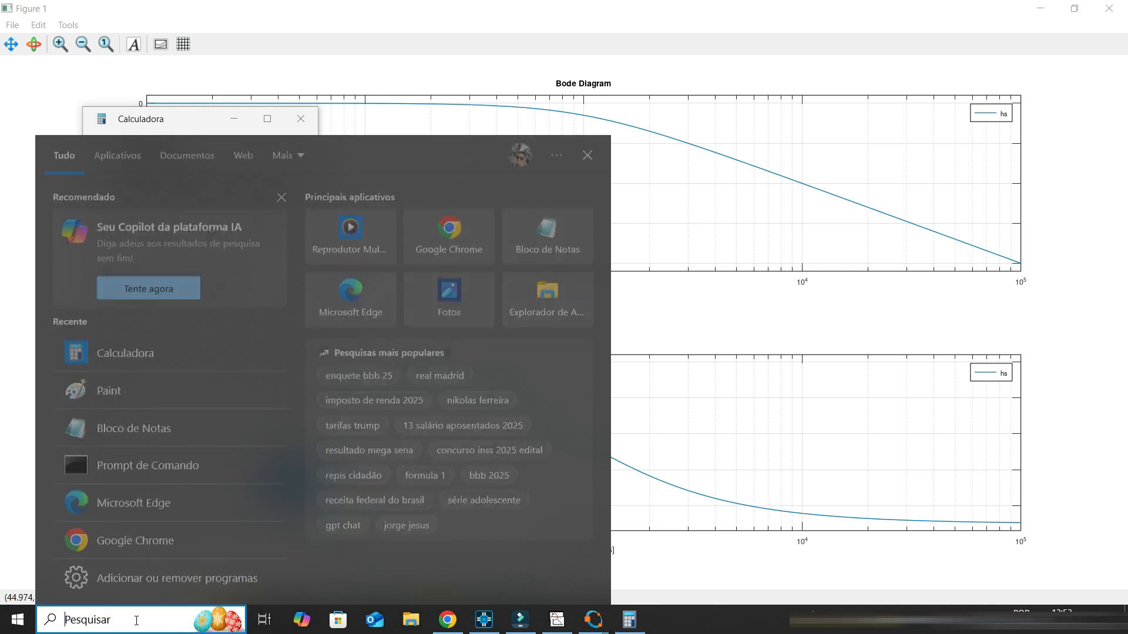
type("bloco")
key("Return")
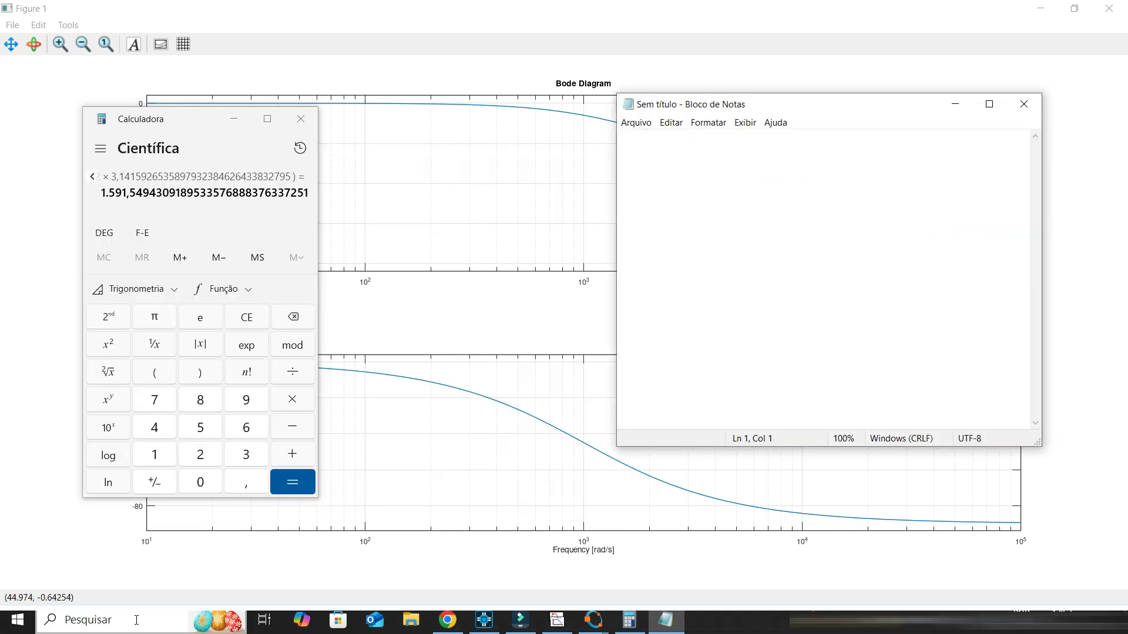
type("1591")
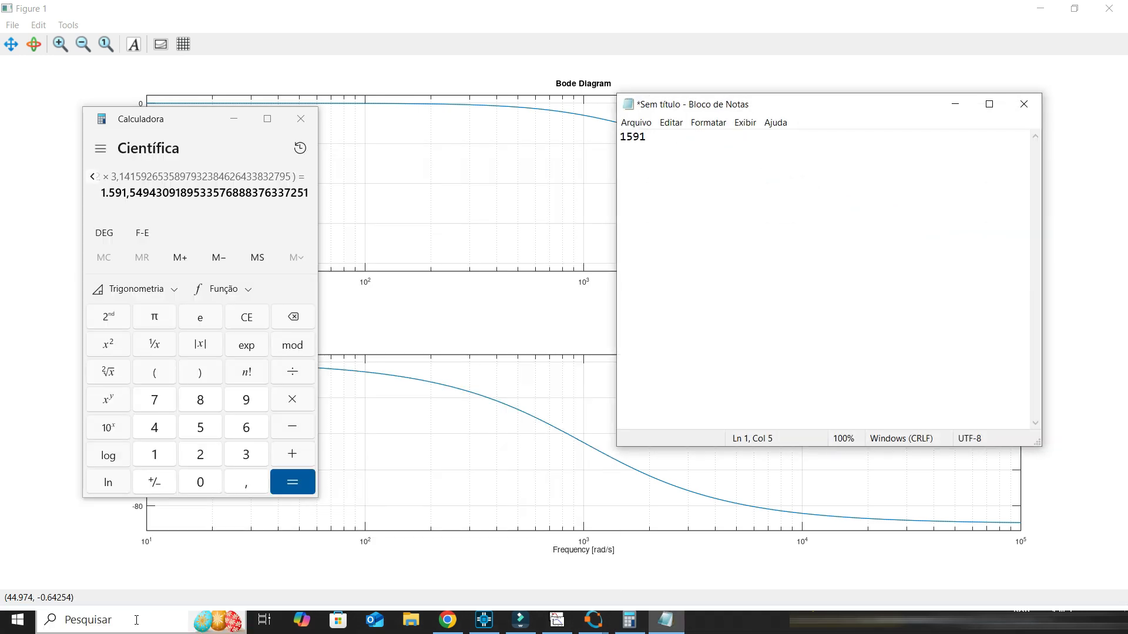
Step: Complete the note's first line as 1591Hz = 20db and minimize the calculator
type(" = 20db")
key("Left")
key("Left")
key("Left")
key("Left")
key("Left")
key("Left")
key("Left")
type("Hz")
left_click(726, 142)
left_click(233, 119)
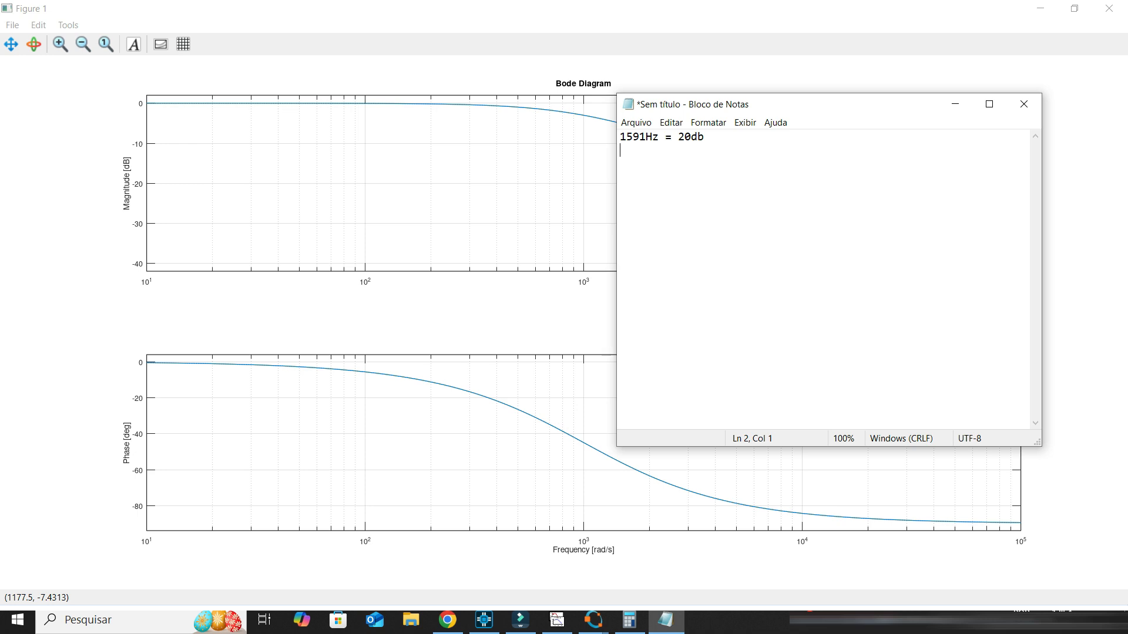
Step: Start the note's second line with "Linear =" and make the gain on the first line -20db
type("Linear =")
left_click(680, 139)
type("-")
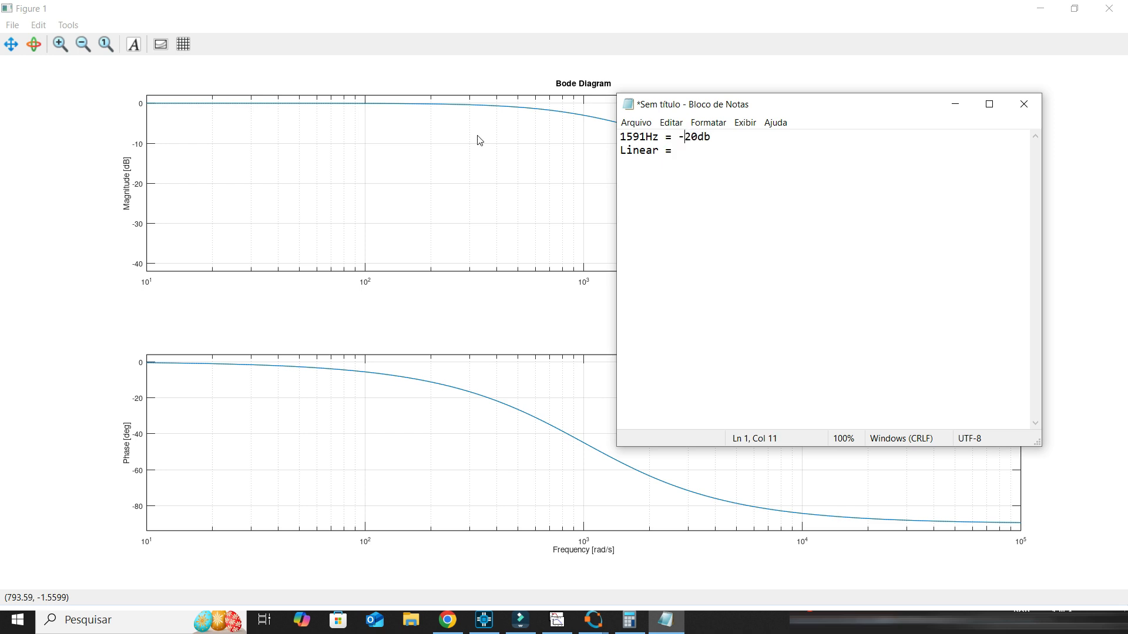
Step: Write the decibel-to-linear conversion formula 10 ^ (-20db / 20) after "Linear =" in the note
left_click(699, 150)
type("-20db / 20")
key("Left")
type("(")
key("Left")
key("Left")
key("Left")
key("Left")
key("Left")
key("Left")
key("Left")
key("Left")
key("Left")
key("Left")
key("Left")
type("10^^")
key("BackSpace")
key("Left")
key("Left")
Step: Add the result = 0,1 to the end of the linear conversion formula
left_click(793, 149)
type("= 0")
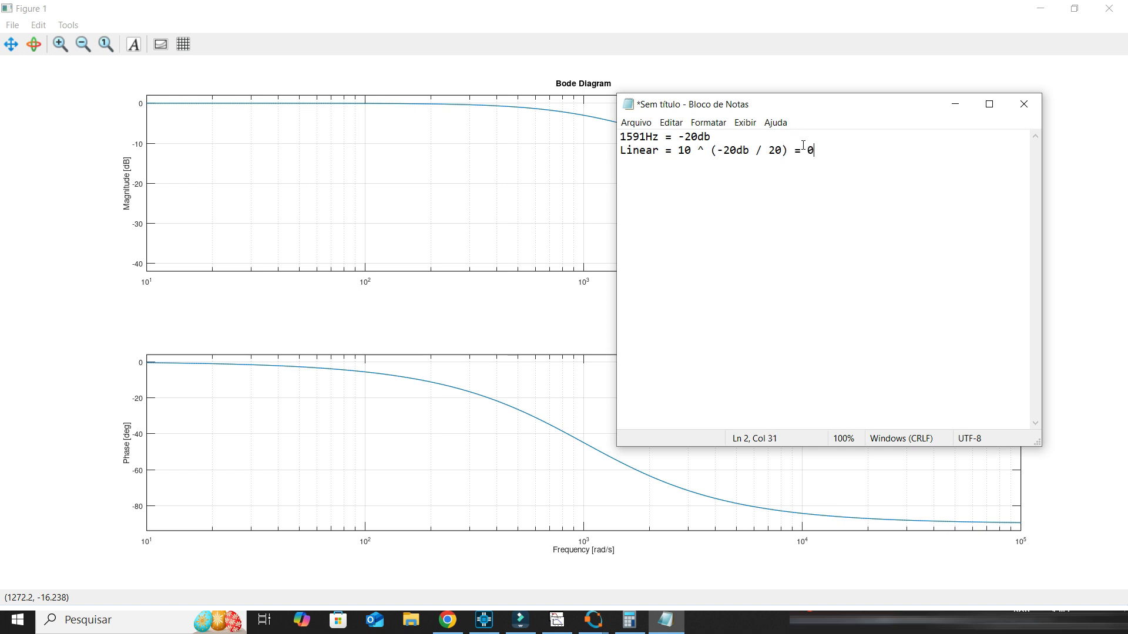
type(",1")
Step: Compare the note with the Bode magnitude curve at 10^4 rad/s, and minimize the note
left_click(511, 141)
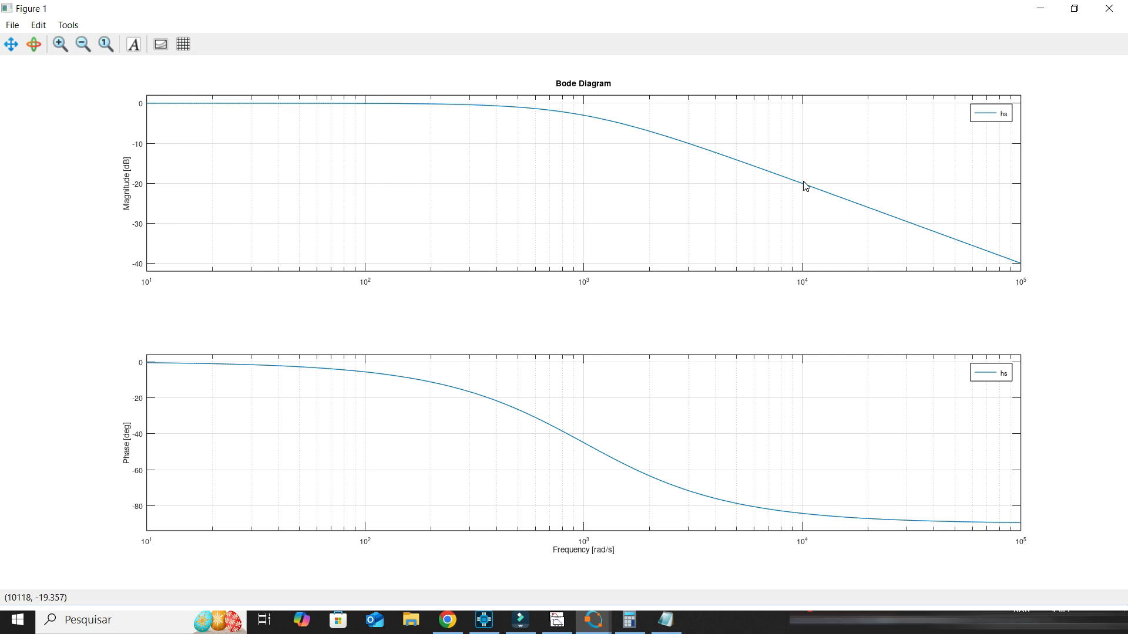
left_click(663, 620)
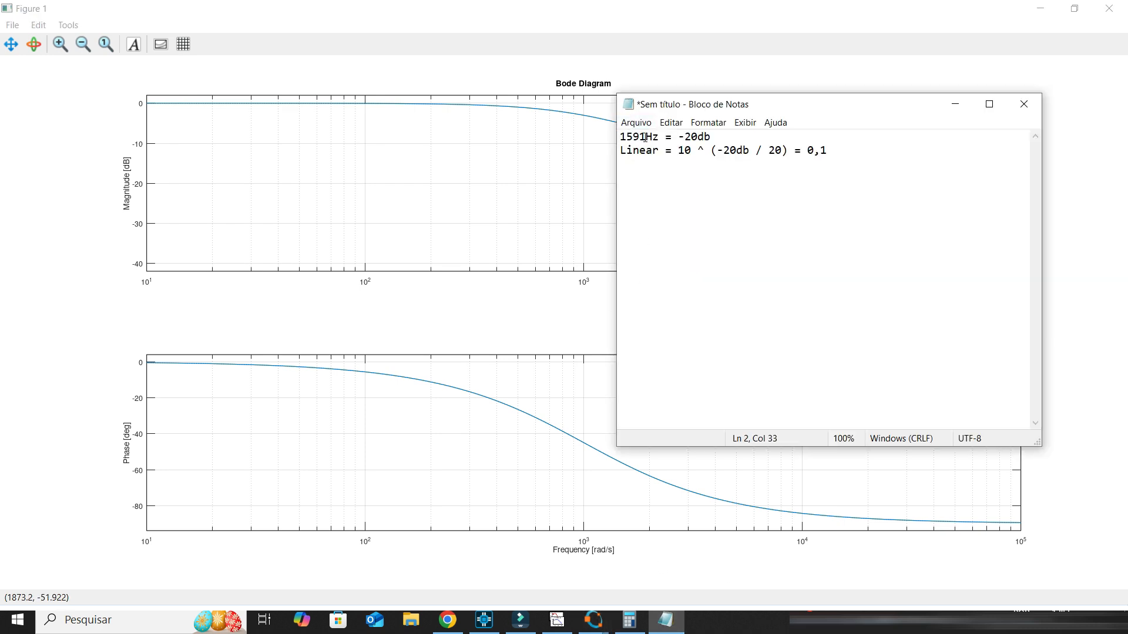
left_click(955, 104)
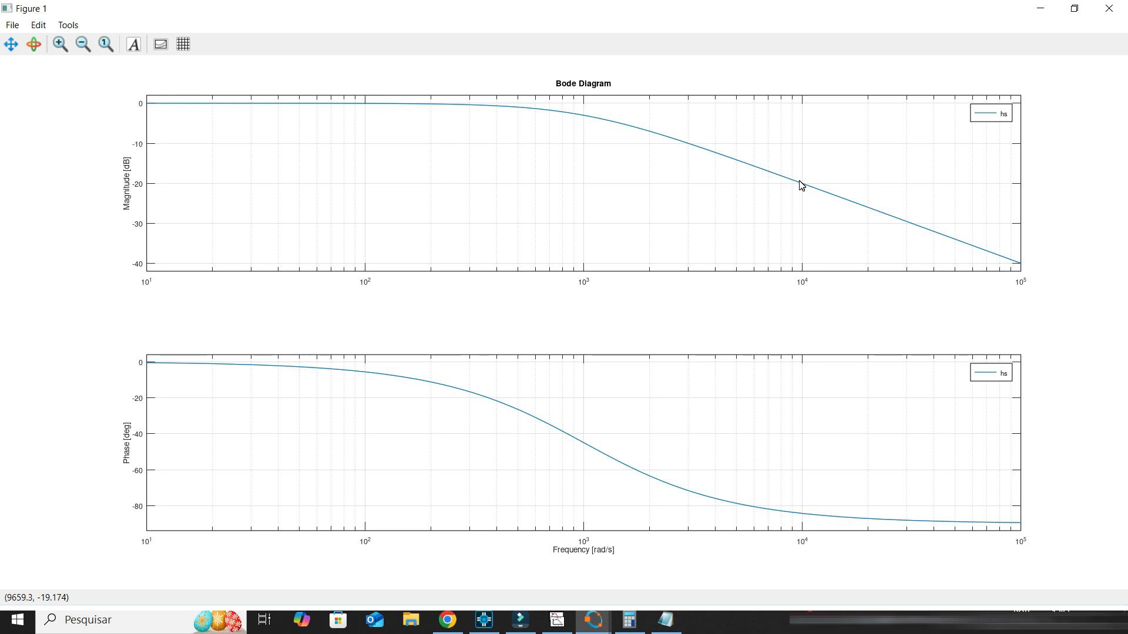
Step: Switch to PSpice for TI to inspect the RC schematic, and return to the gain plot in SapWin
left_click(497, 628)
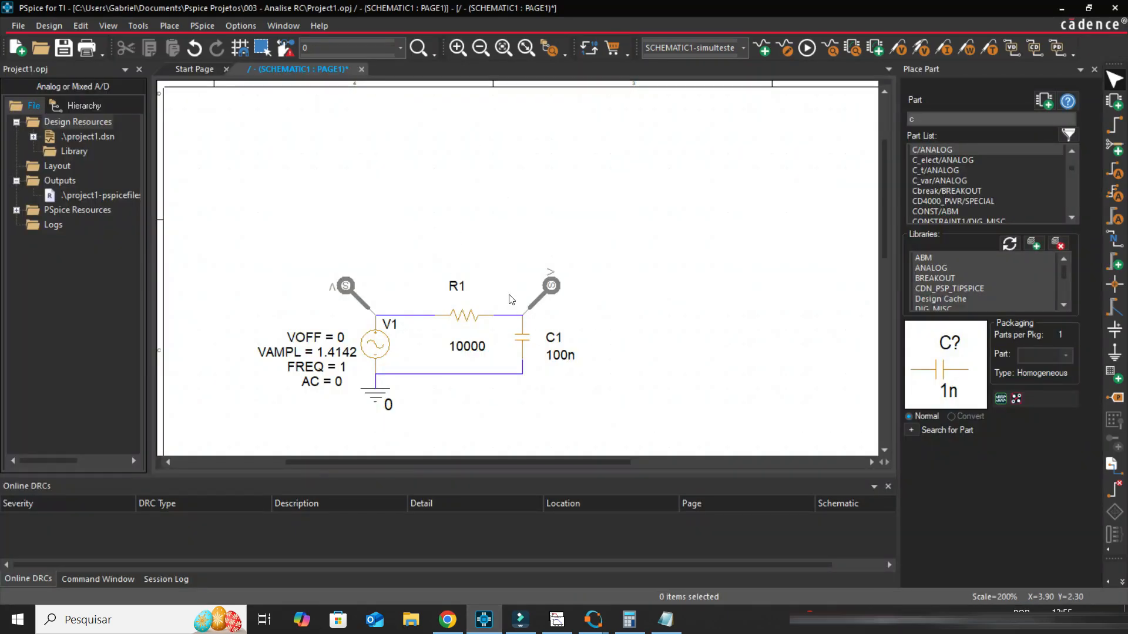
scroll(522, 279, "up", 1)
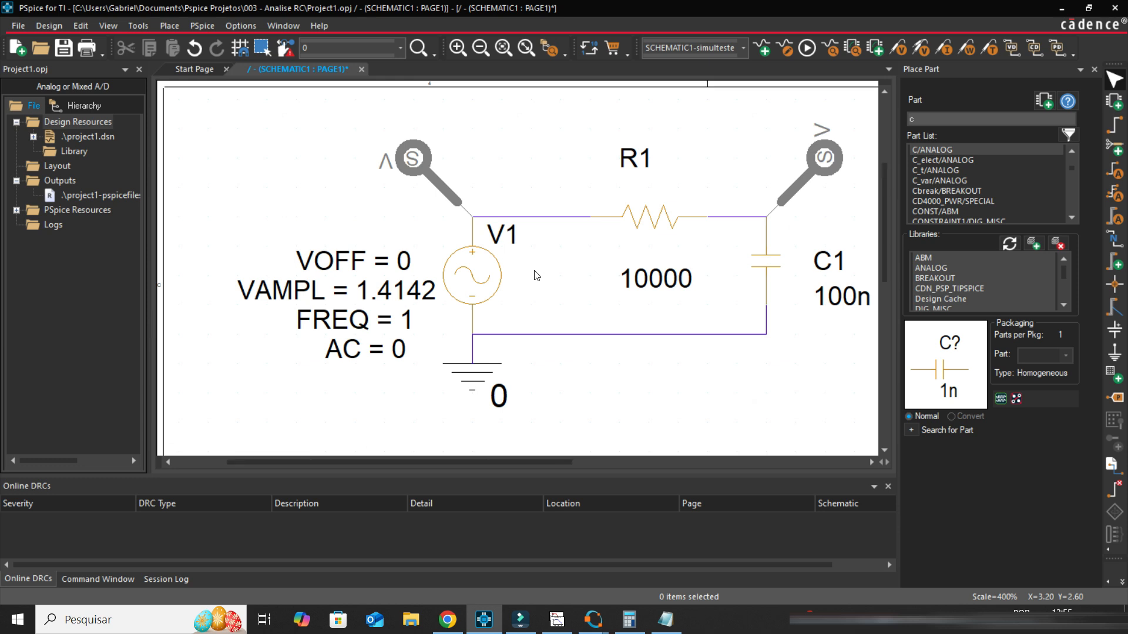
scroll(537, 278, "down", 1)
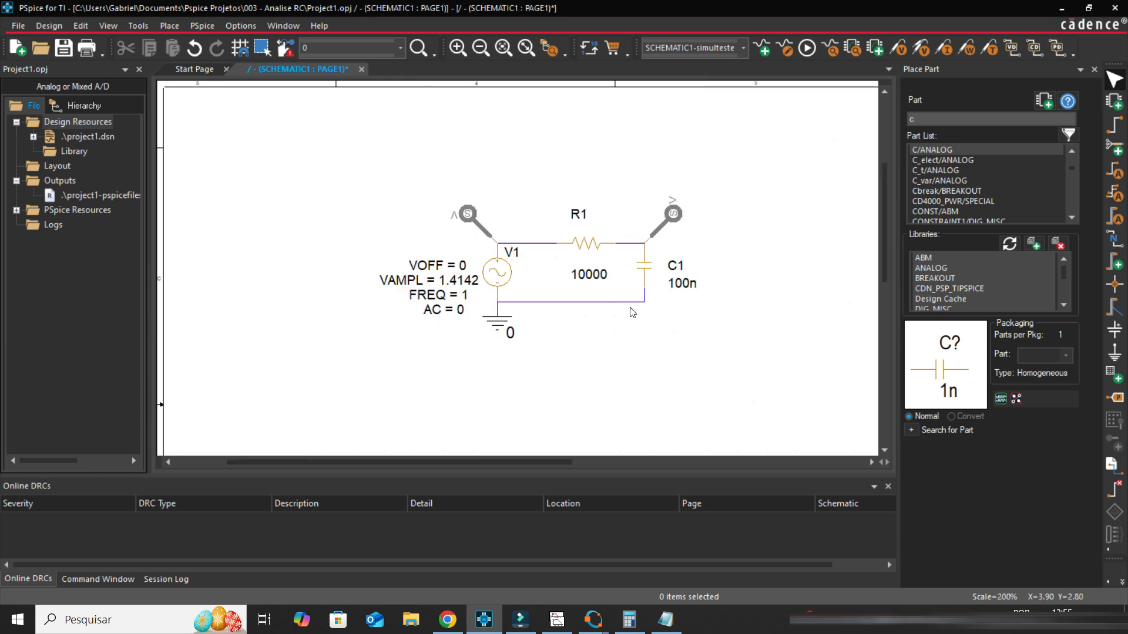
left_click(557, 620)
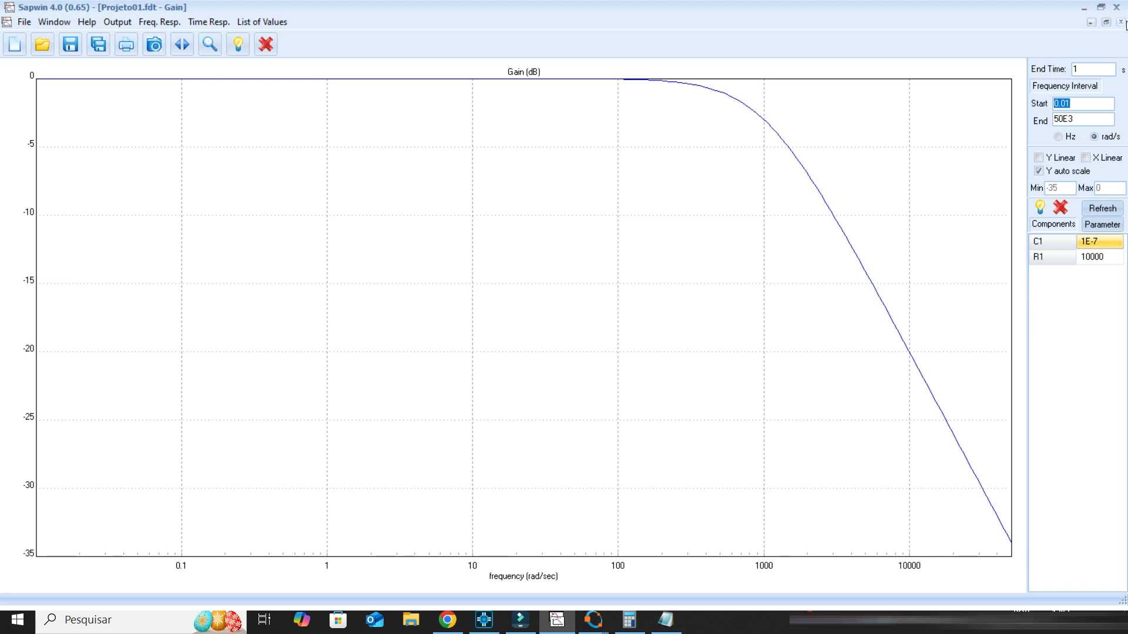
Step: Close the gain plot and check the values of resistor R1 and capacitor C1 on the schematic without changing them
left_click(1122, 22)
double_click(517, 240)
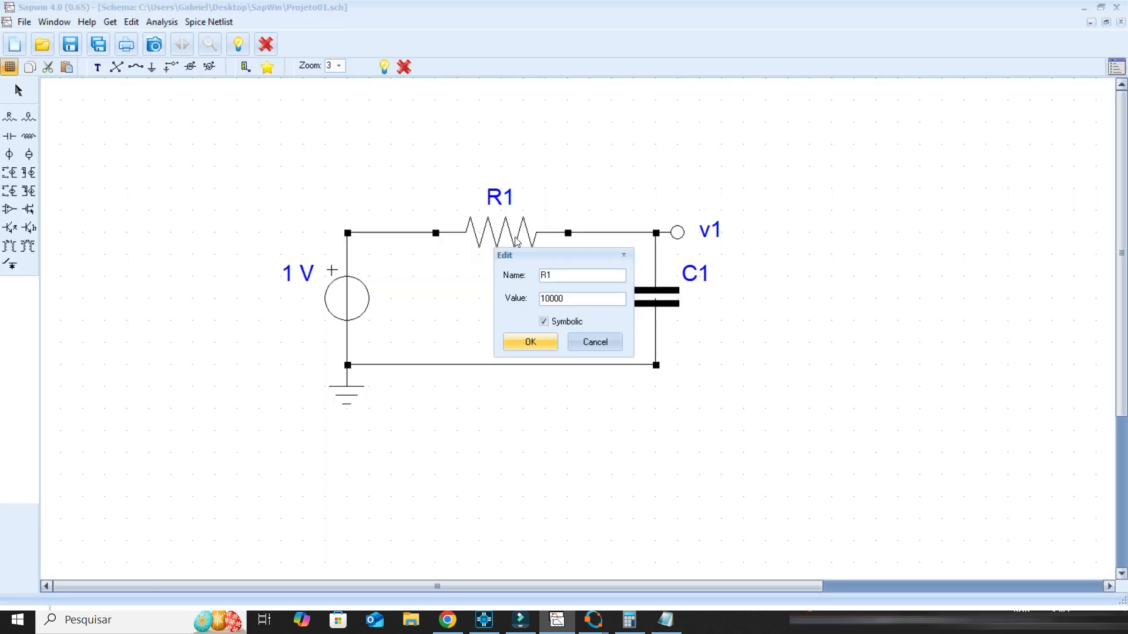
left_click(594, 342)
double_click(670, 297)
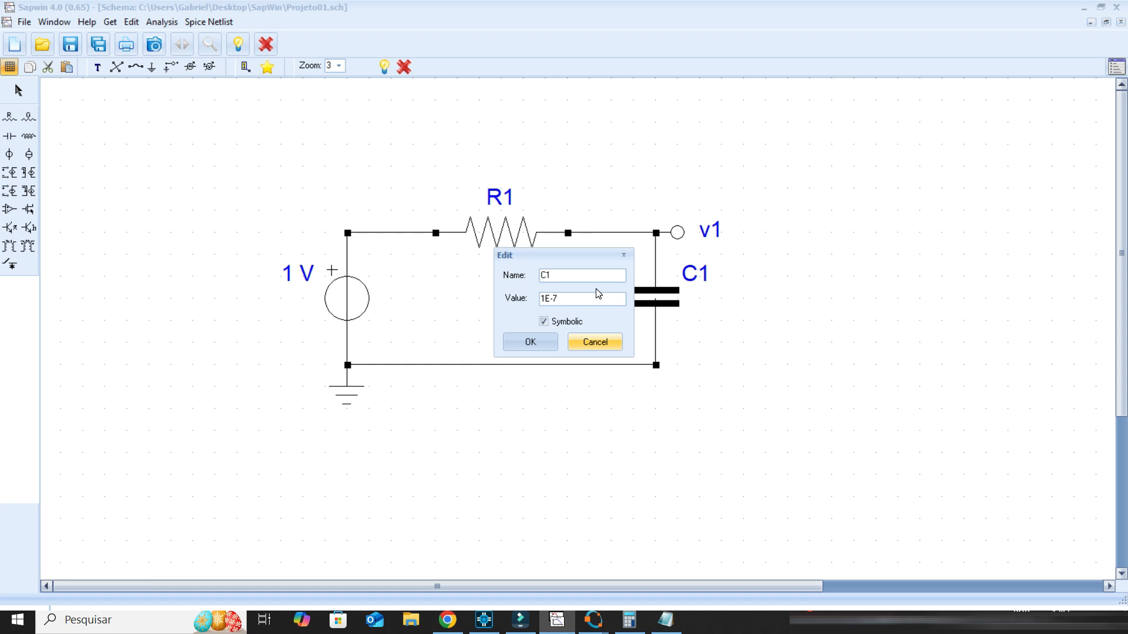
left_click(594, 342)
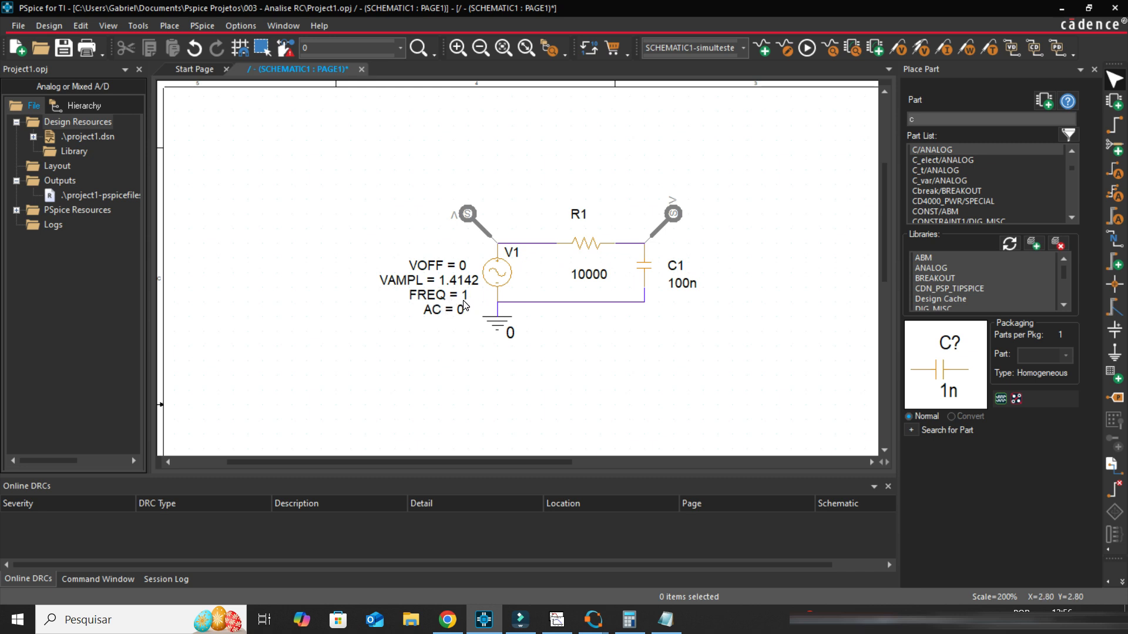
Step: In PSpice for TI, review the transient analysis settings of the RC schematic and run the simulation
left_click(787, 52)
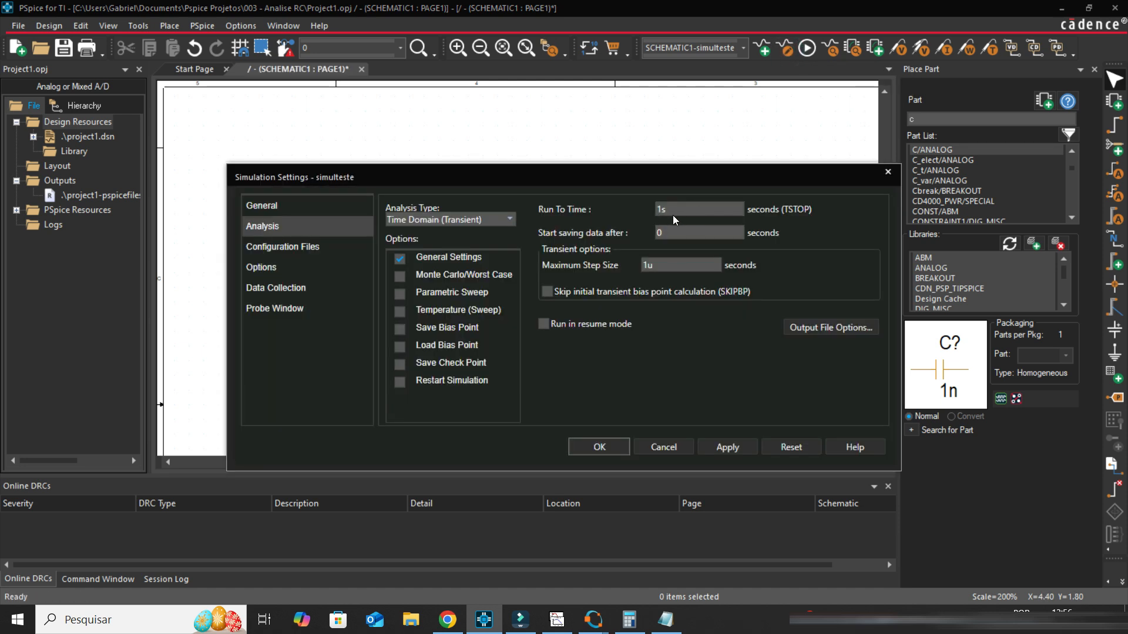
left_click(675, 456)
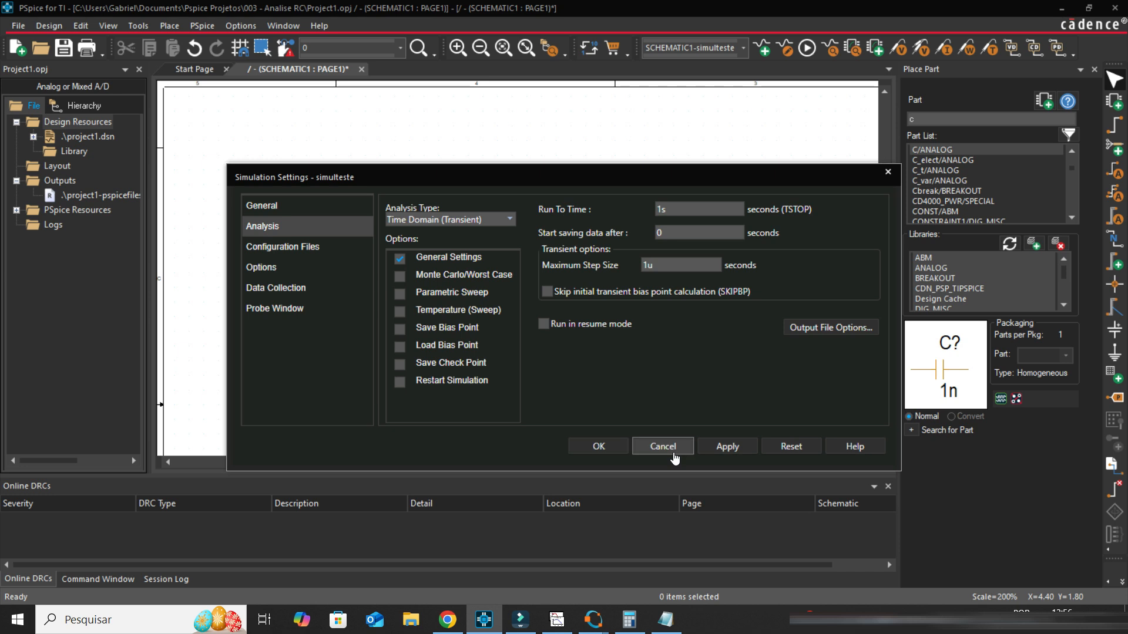
left_click(807, 49)
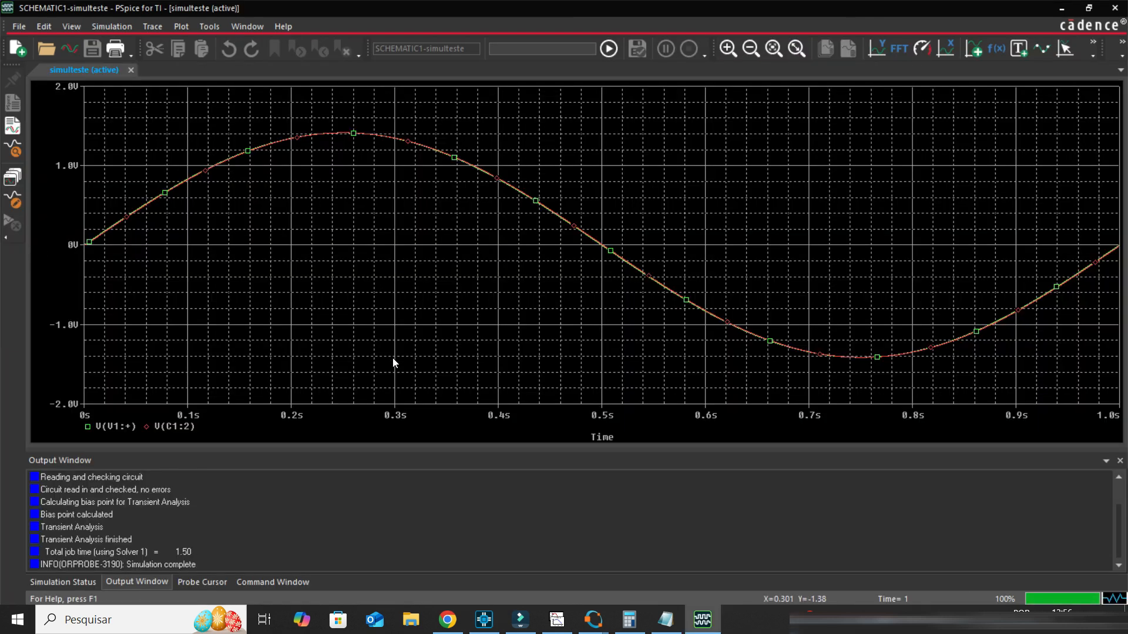
Step: Compare the V(V1:+) and V(C1:2) waveforms with the source and capacitor voltage probes on the schematic
left_click(94, 430)
left_click(484, 620)
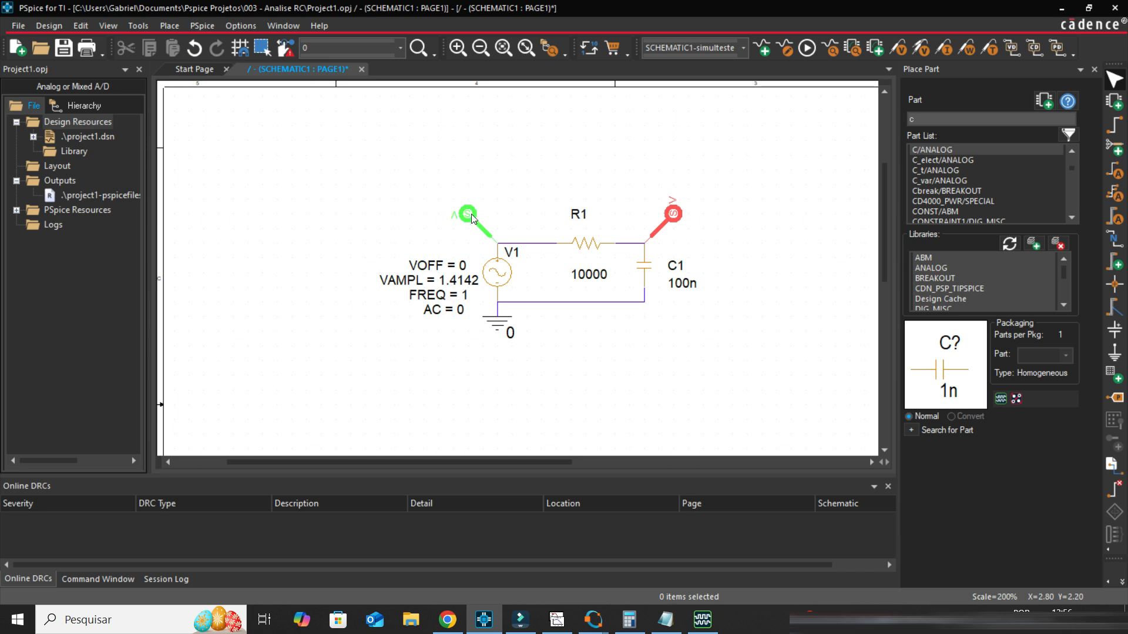
left_click(703, 619)
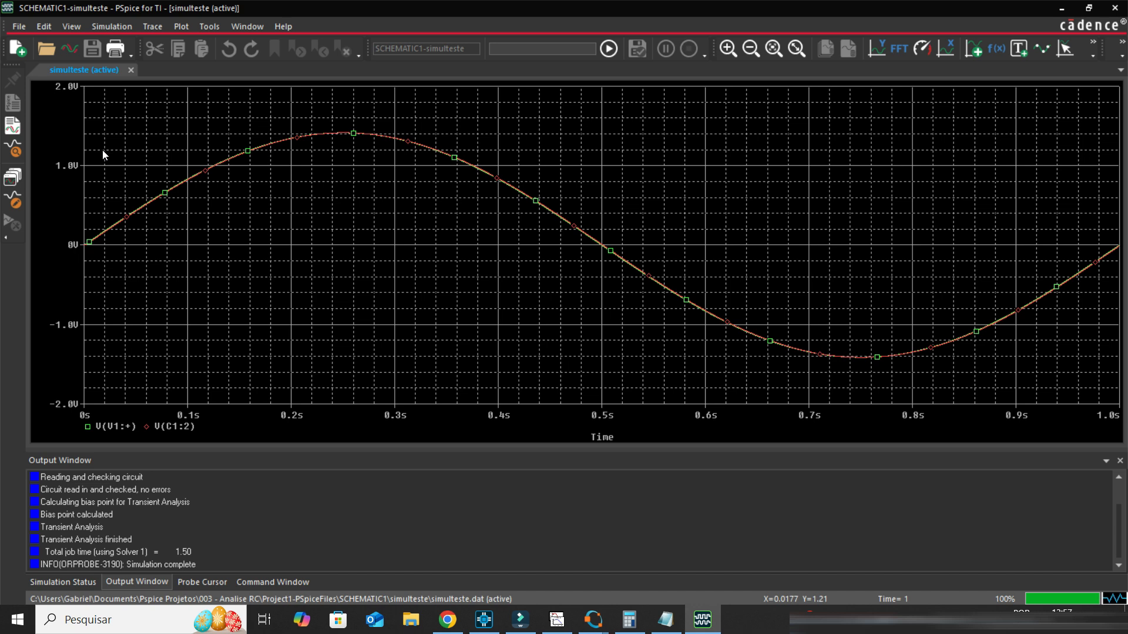
Step: Switch to the Octave Bode figure to examine the magnitude at 10^4 rad/s, and return to the PSpice schematic
mouse_move(593, 620)
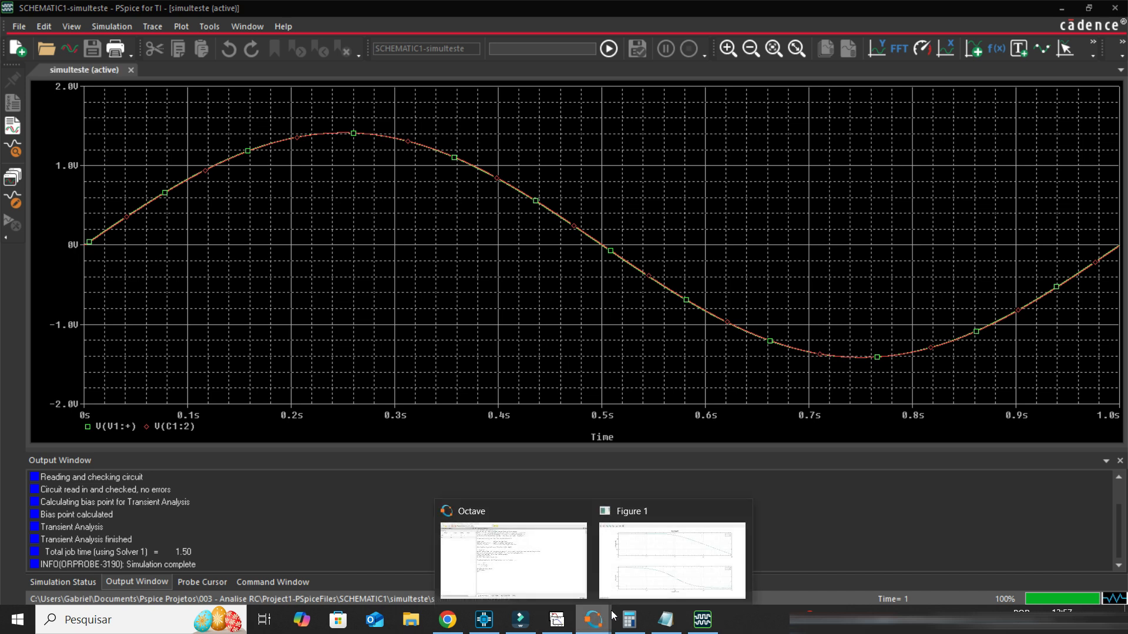
left_click(643, 571)
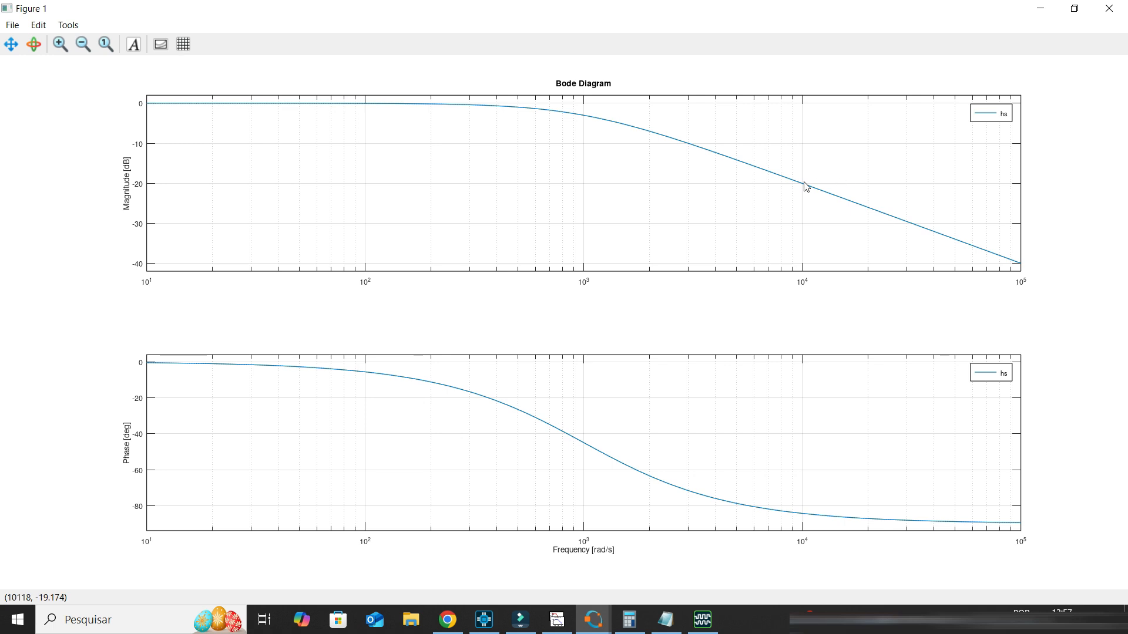
mouse_move(630, 622)
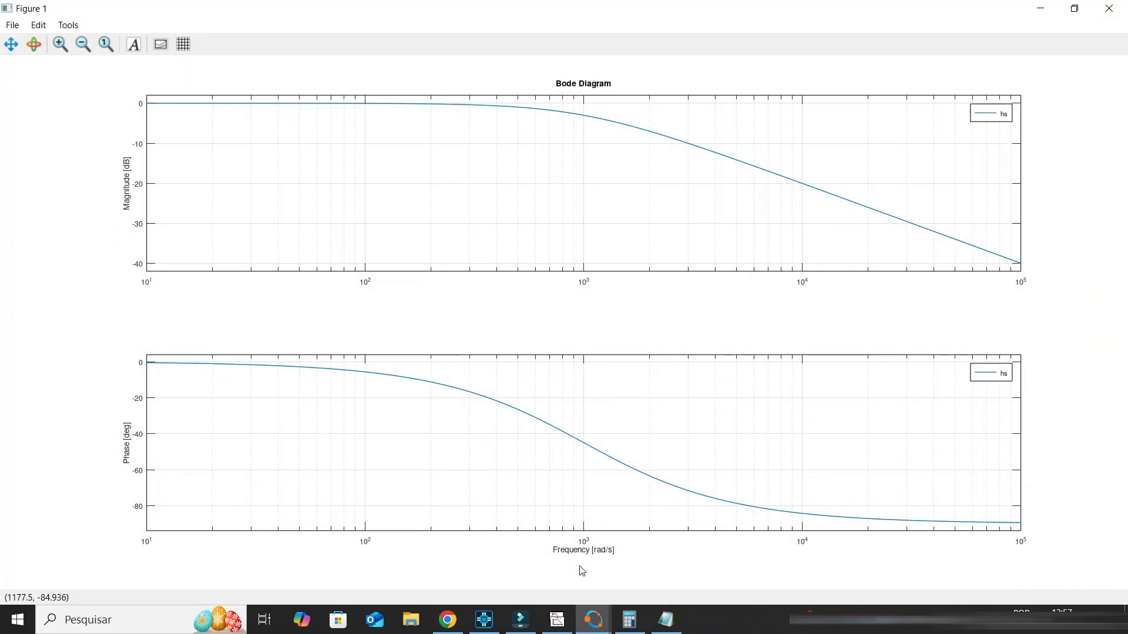
left_click(484, 620)
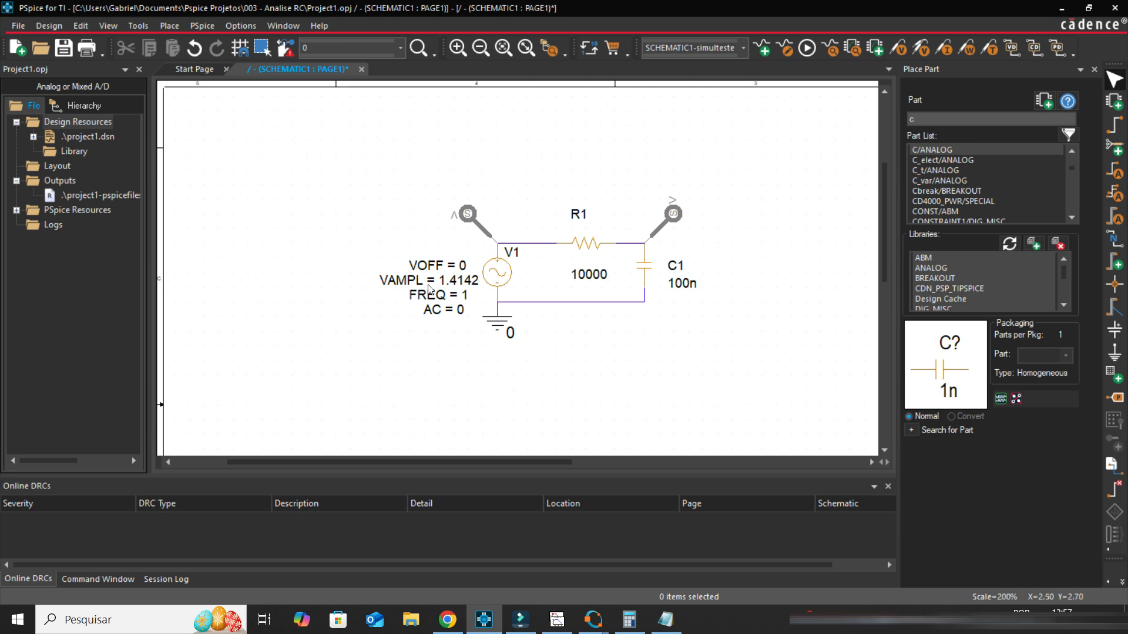
double_click(453, 299)
key("alt+Tab")
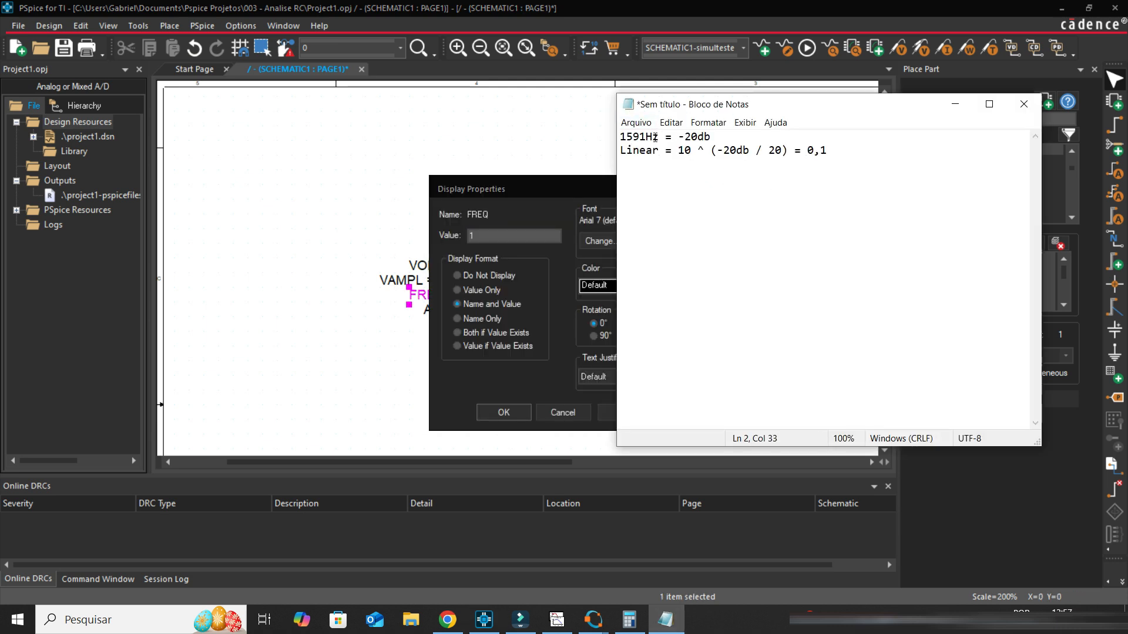
left_click_drag(656, 139, 643, 133)
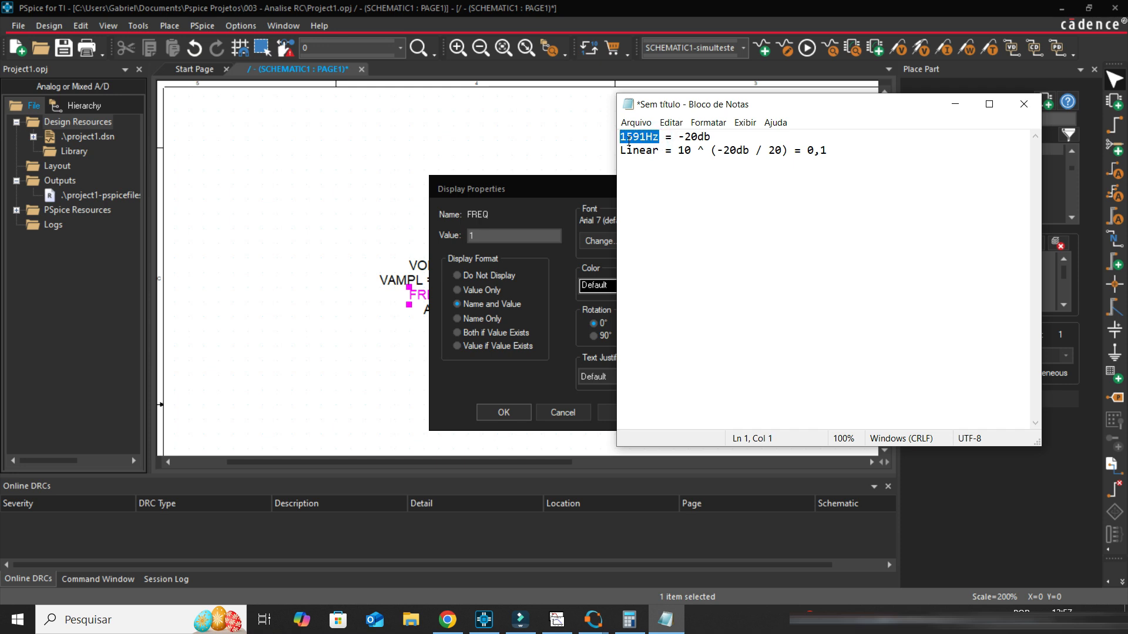
left_click(549, 185)
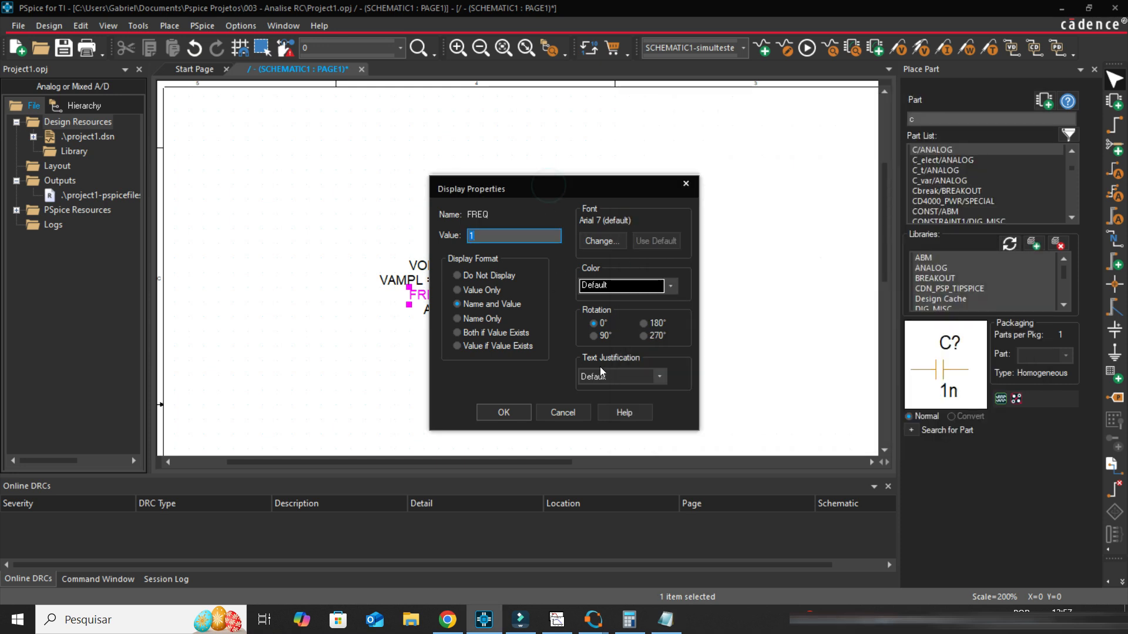
left_click(549, 412)
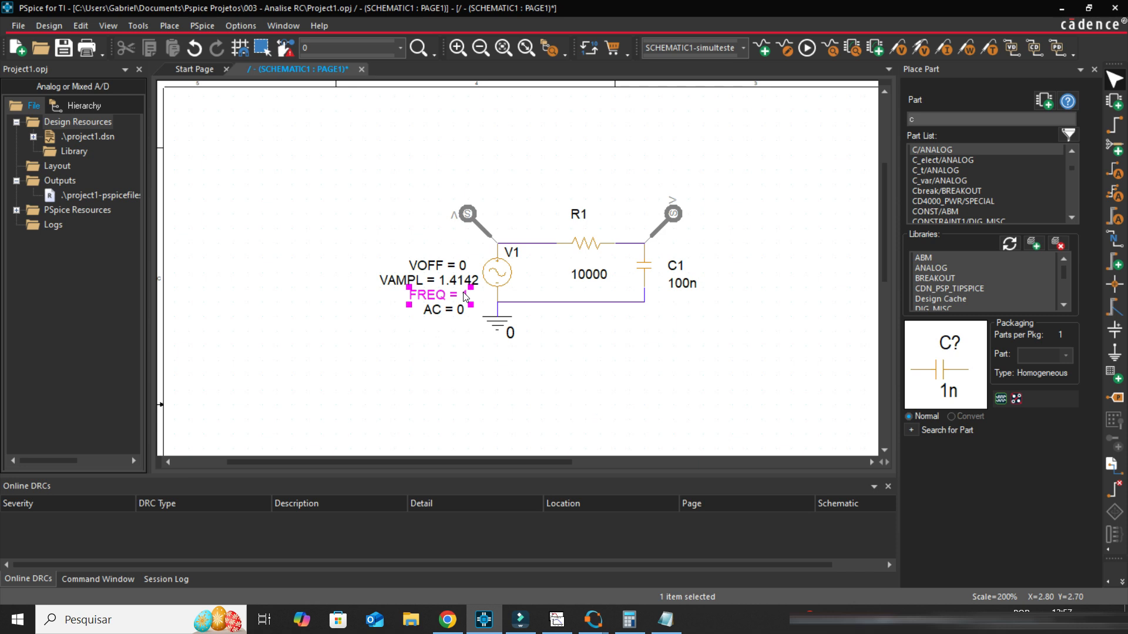
Step: Set the frequency of sine source V1 to 1591 and check it against the frequency in the note
double_click(445, 294)
type("1591")
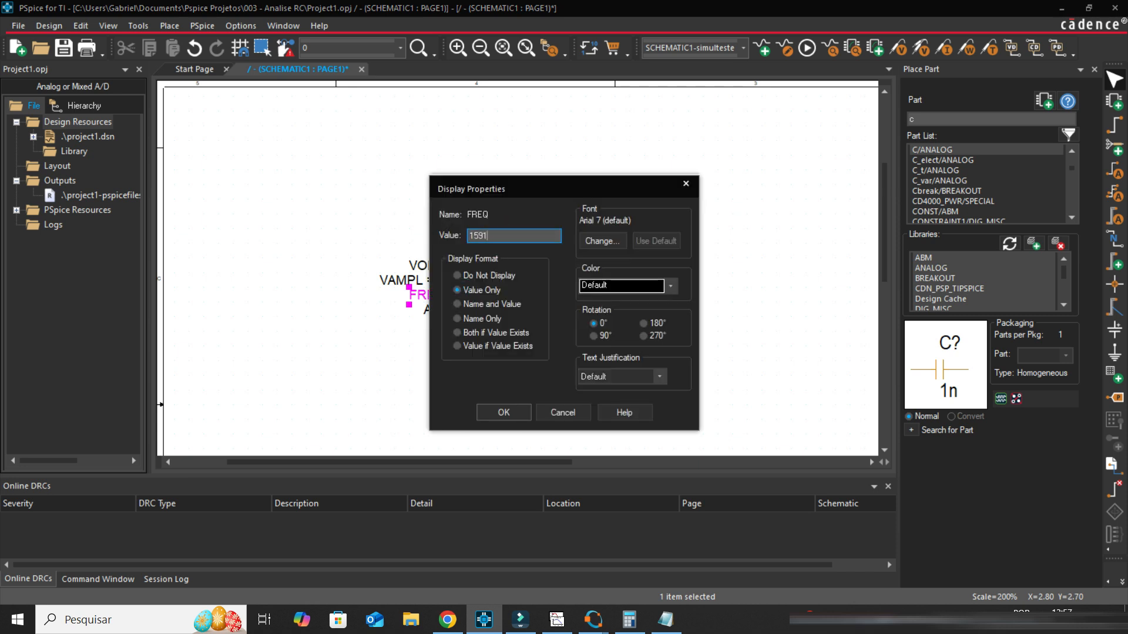
left_click(504, 413)
key("alt+Tab")
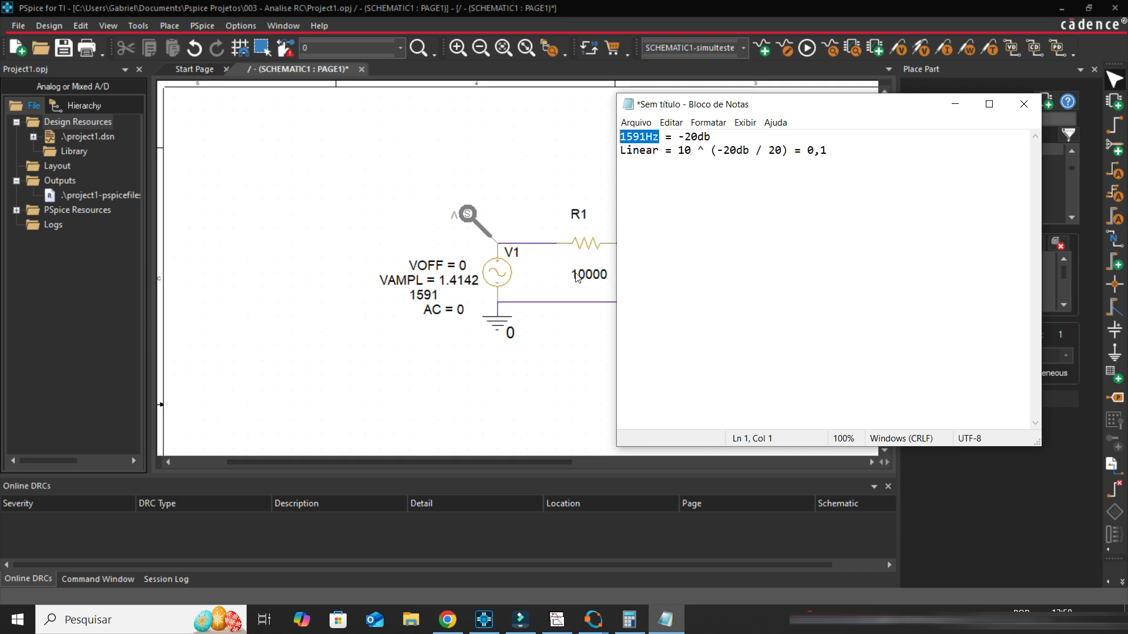
left_click(544, 286)
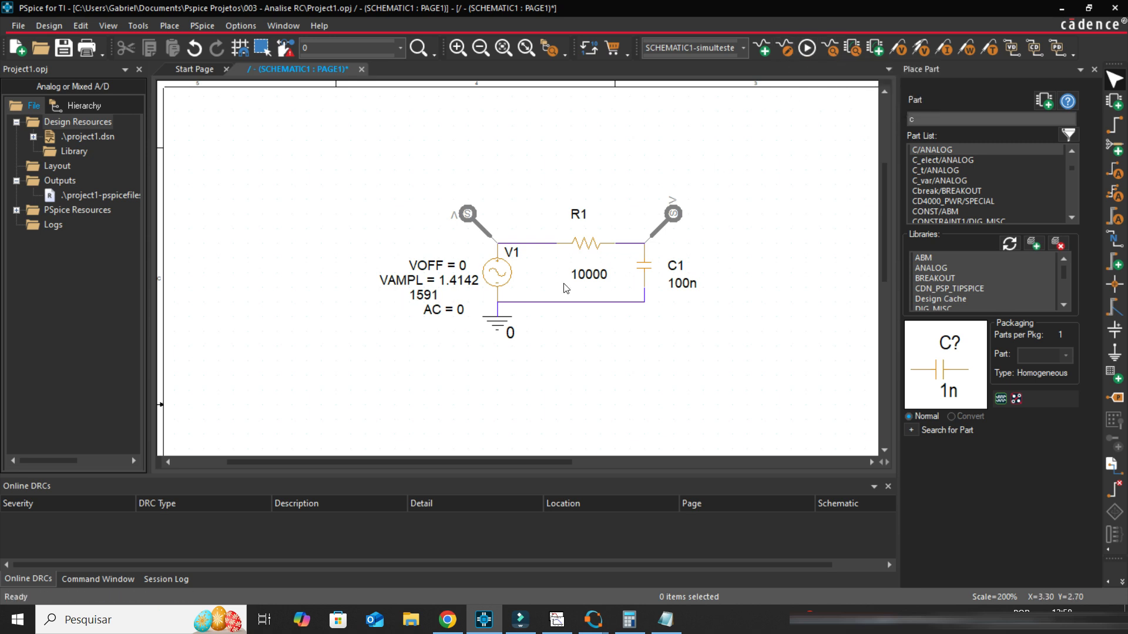
Step: Run the simulation at the new source frequency and change the V(V1:+) trace expression to RMS(V(V1:+))
left_click(804, 47)
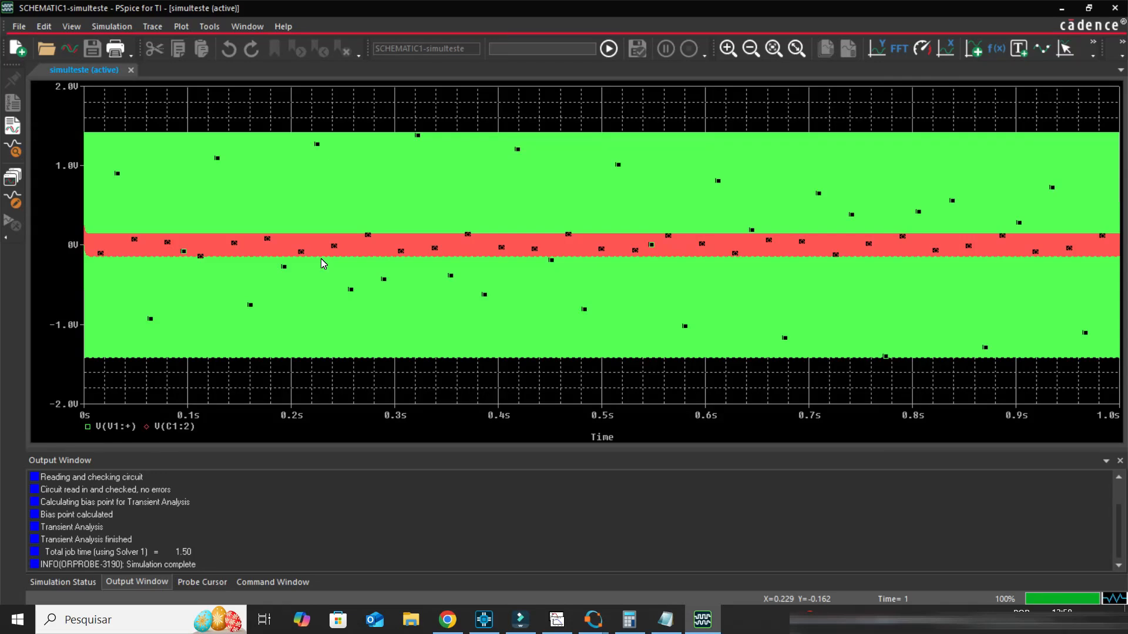
double_click(119, 428)
key("ctrl+c")
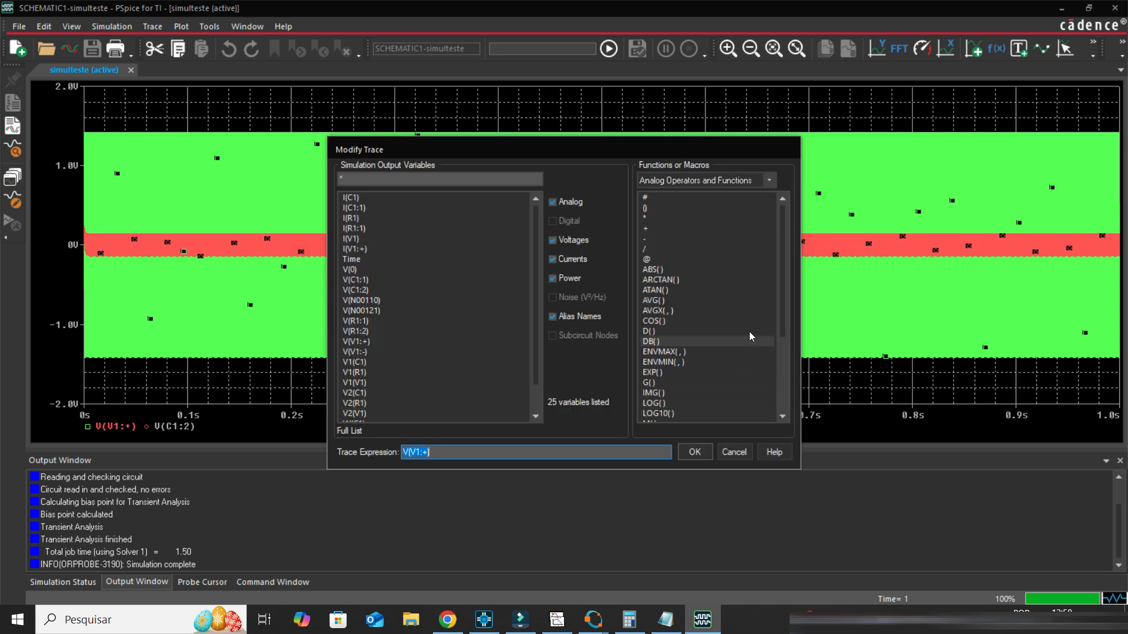
left_click_drag(784, 301, 795, 348)
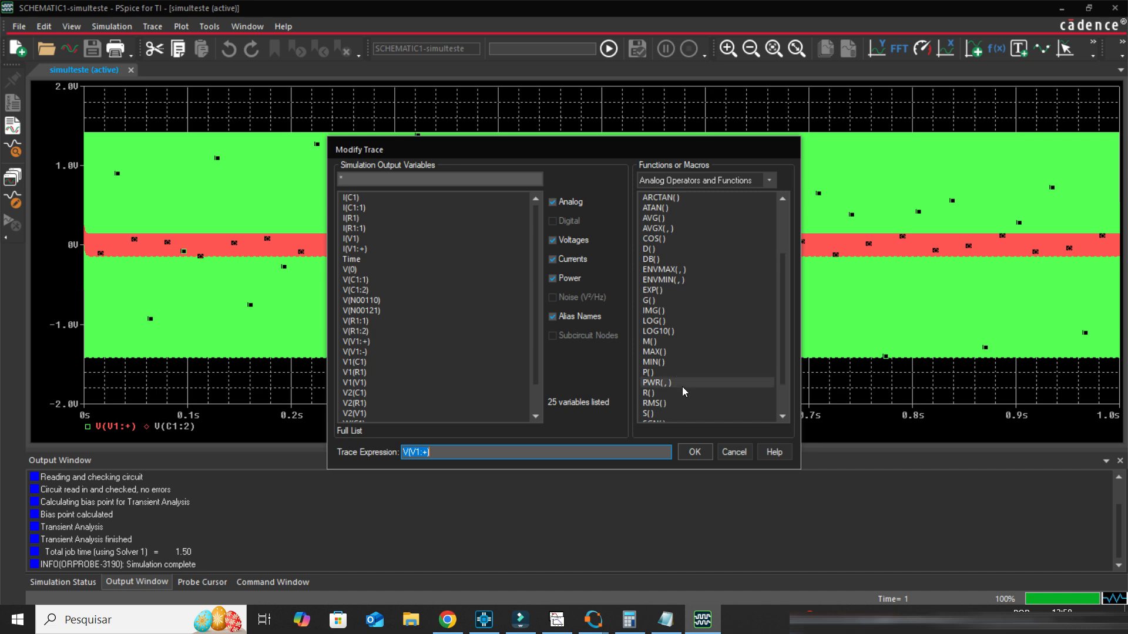
left_click(672, 405)
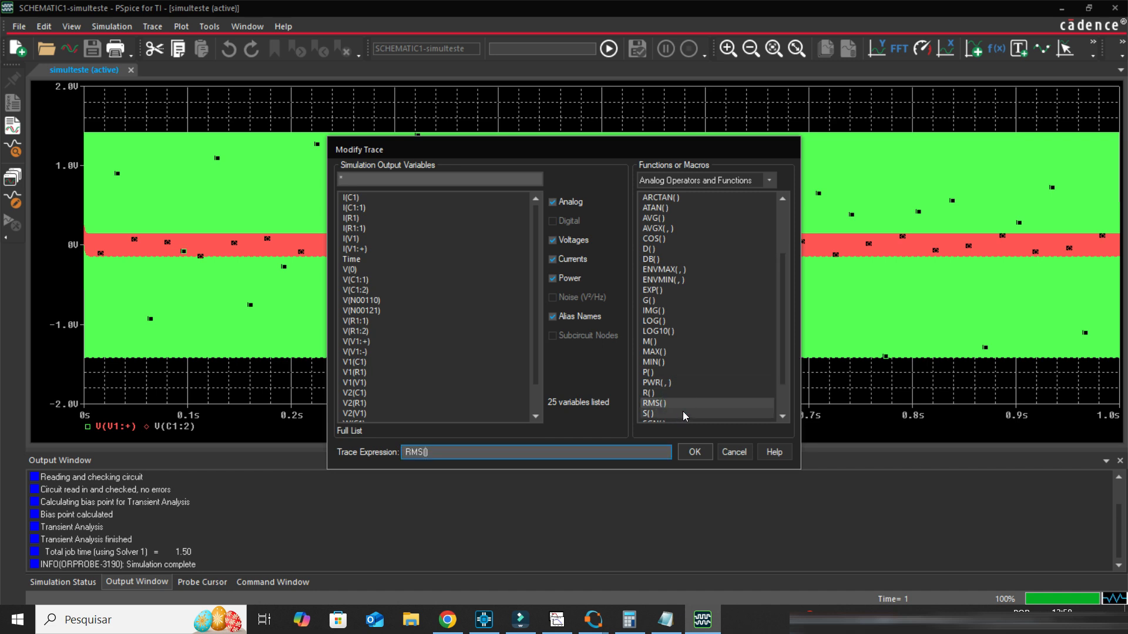
key("ctrl+v")
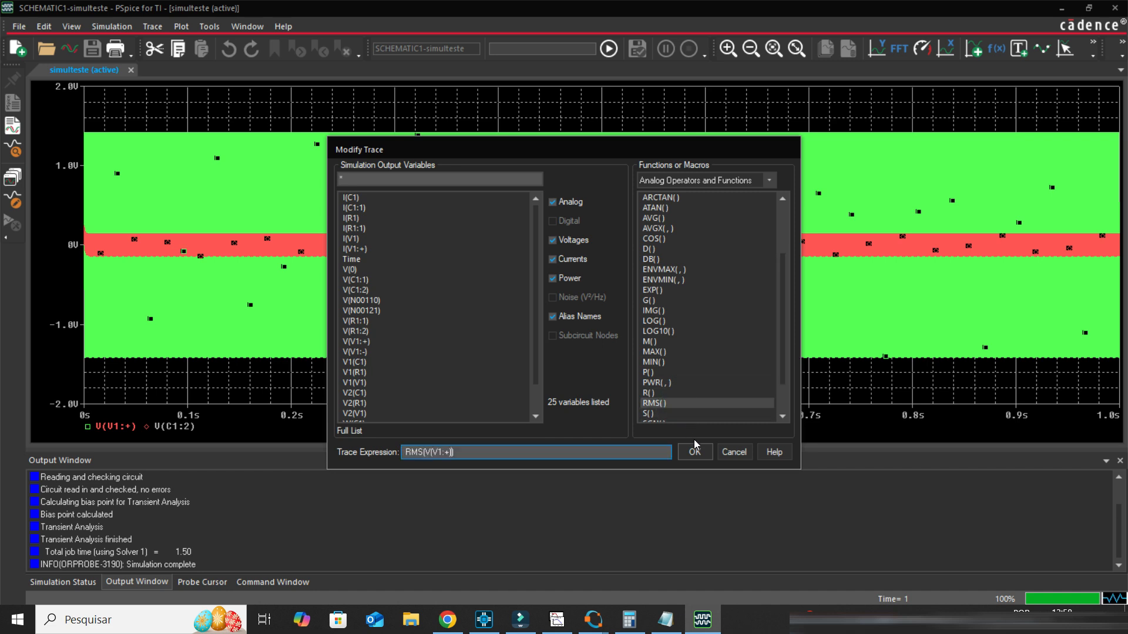
left_click(700, 452)
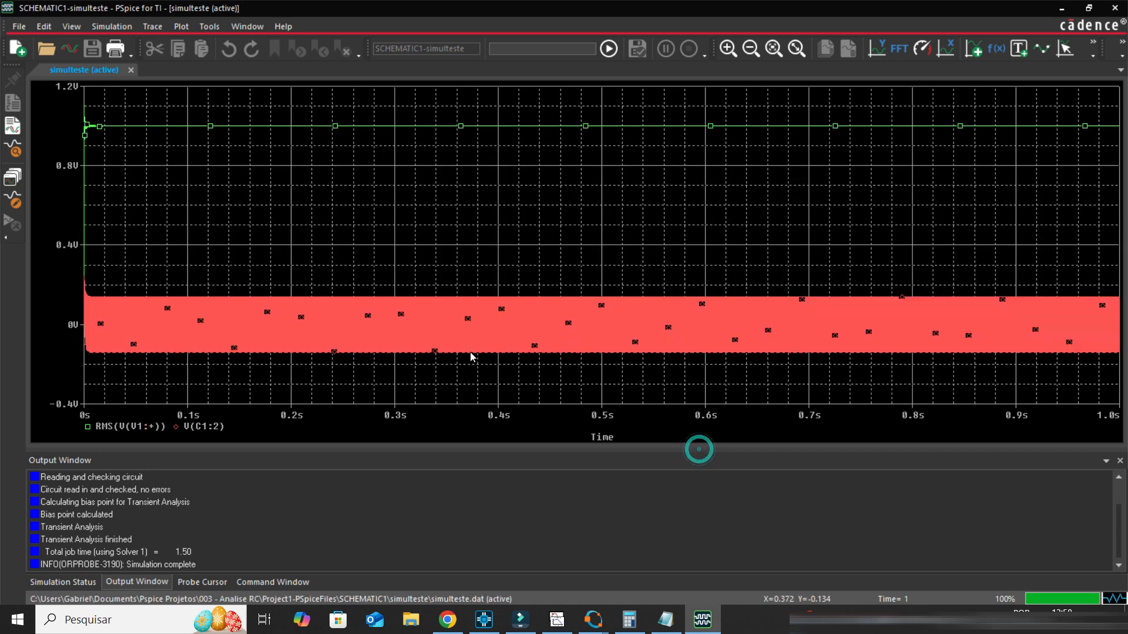
Step: Change the V(C1:2) trace expression to RMS(V(C1:2))
double_click(204, 428)
key("ctrl+c")
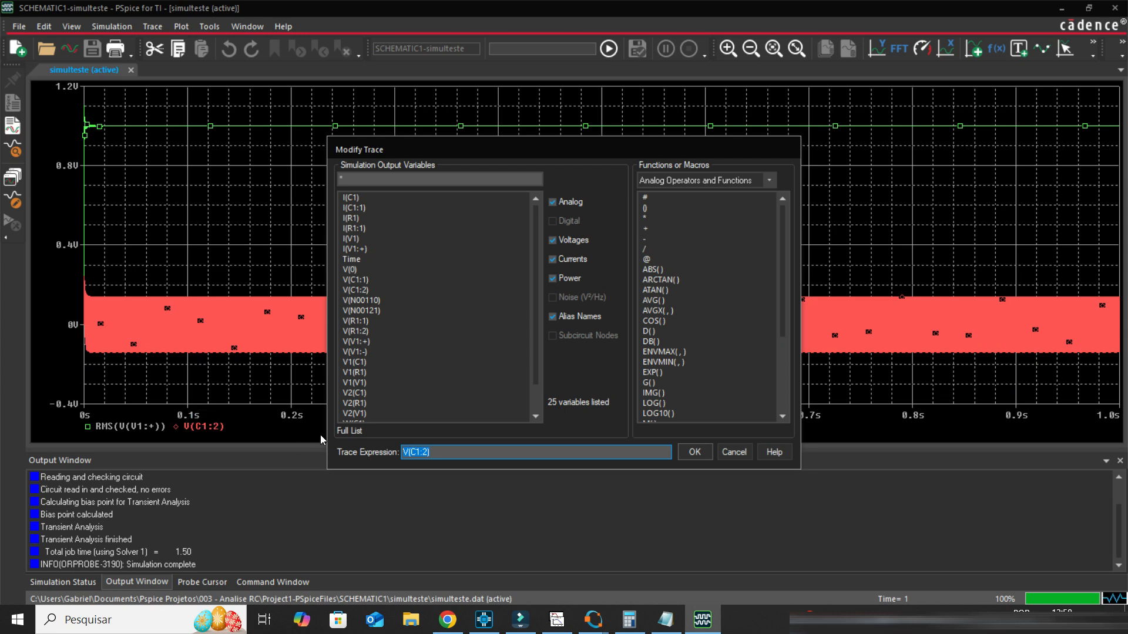
left_click_drag(783, 318, 788, 378)
left_click(694, 382)
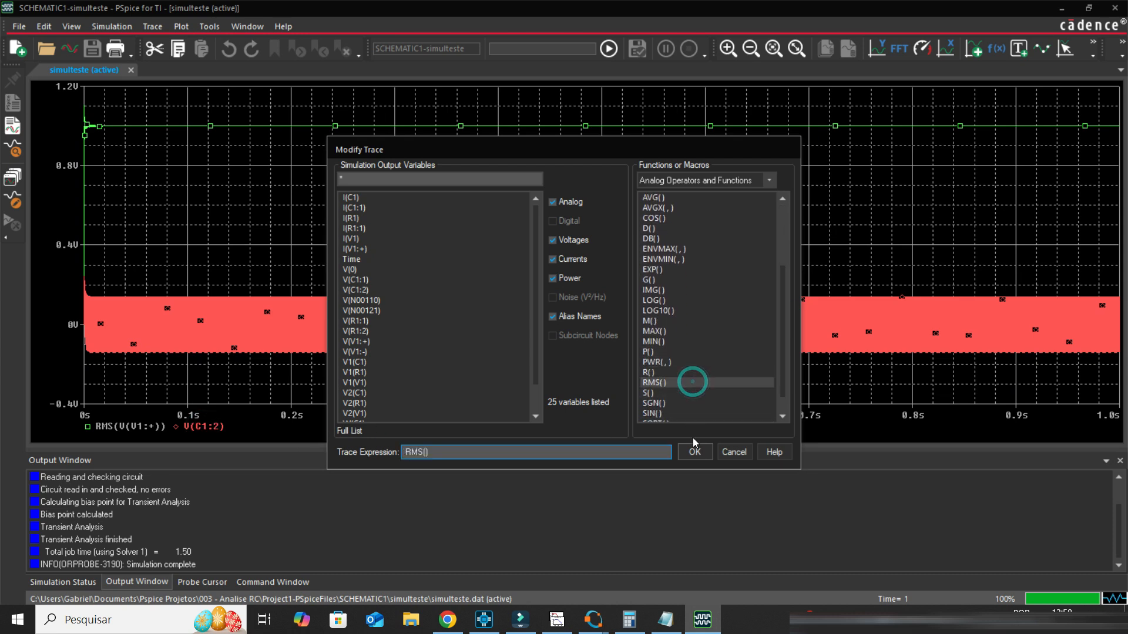
key("ctrl+v")
left_click(696, 455)
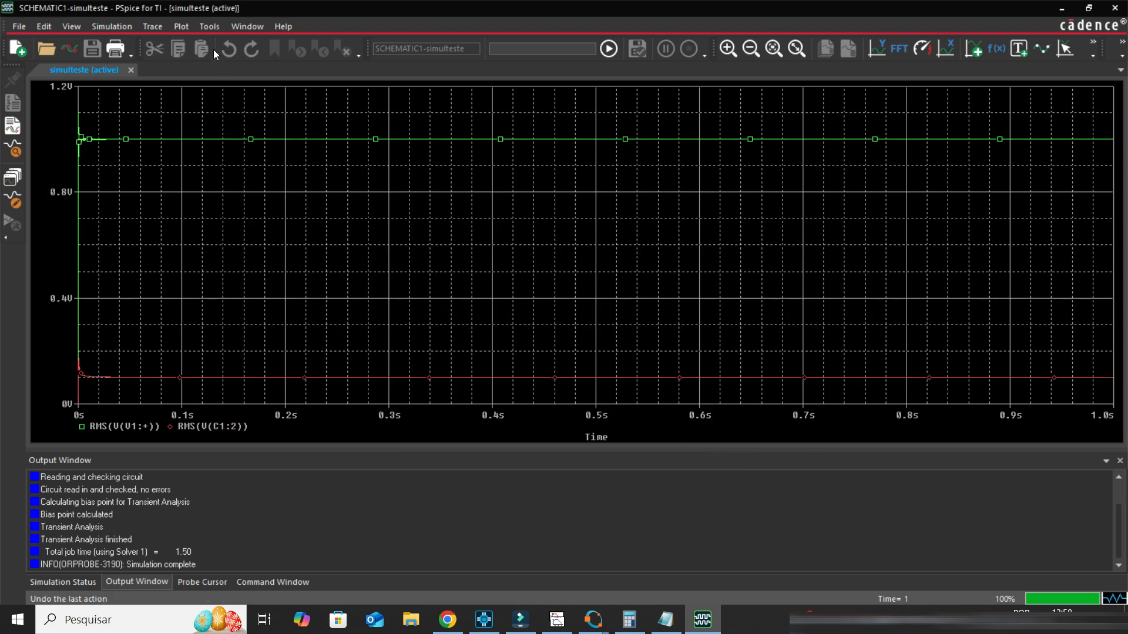
Step: Display the trace cursor and move it along the RMS curves to about 615 ms to read the input and output voltages
left_click(164, 27)
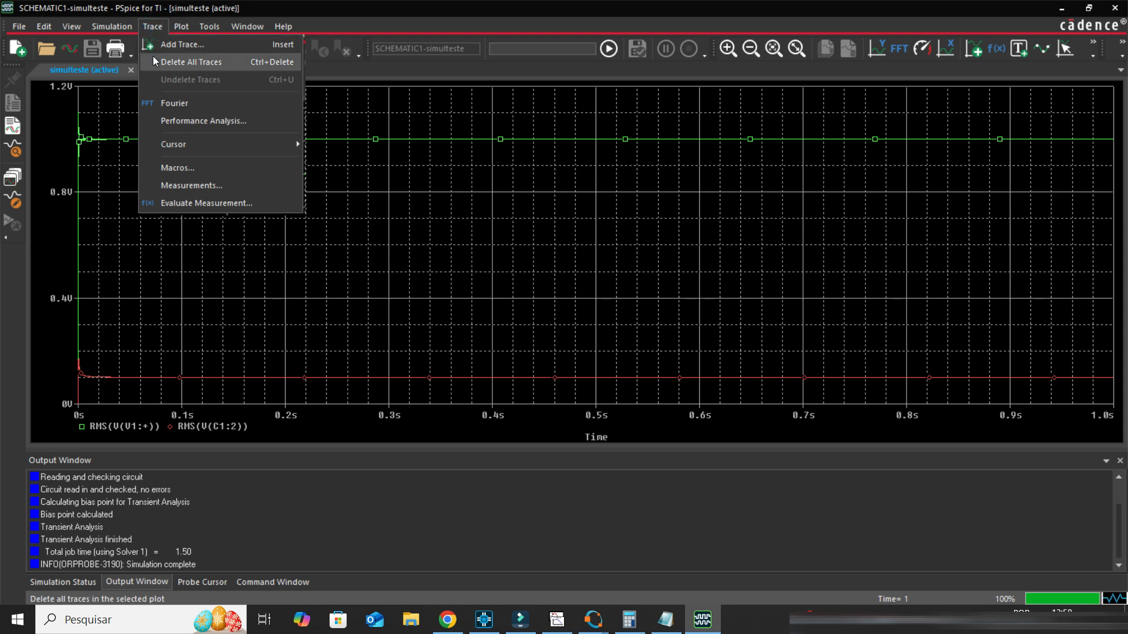
mouse_move(164, 146)
left_click(347, 144)
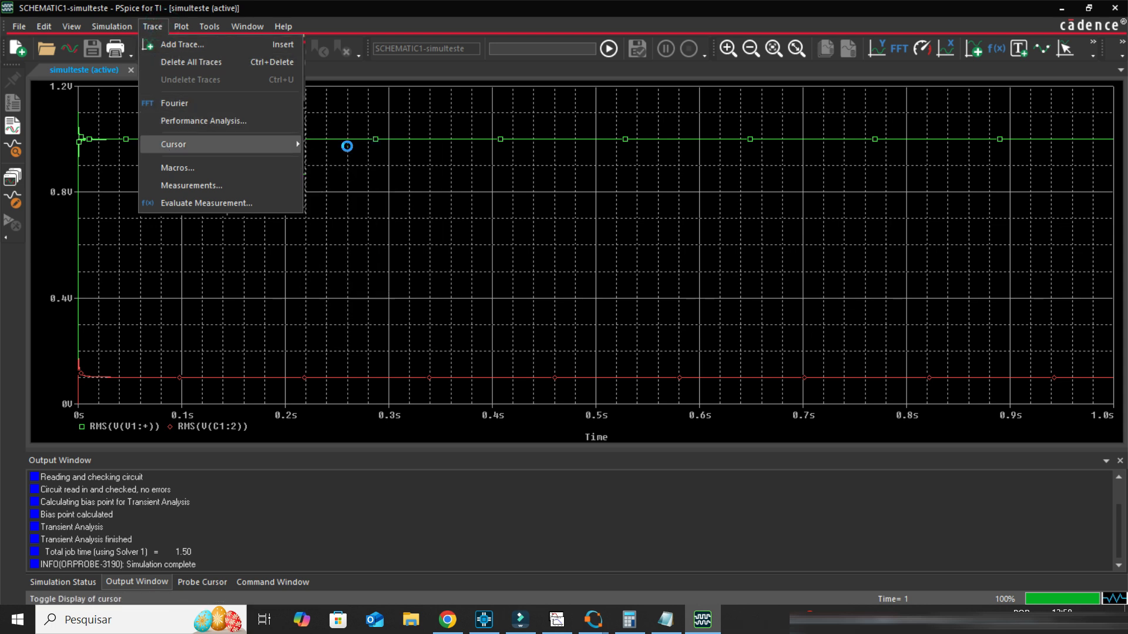
left_click_drag(246, 207, 473, 221)
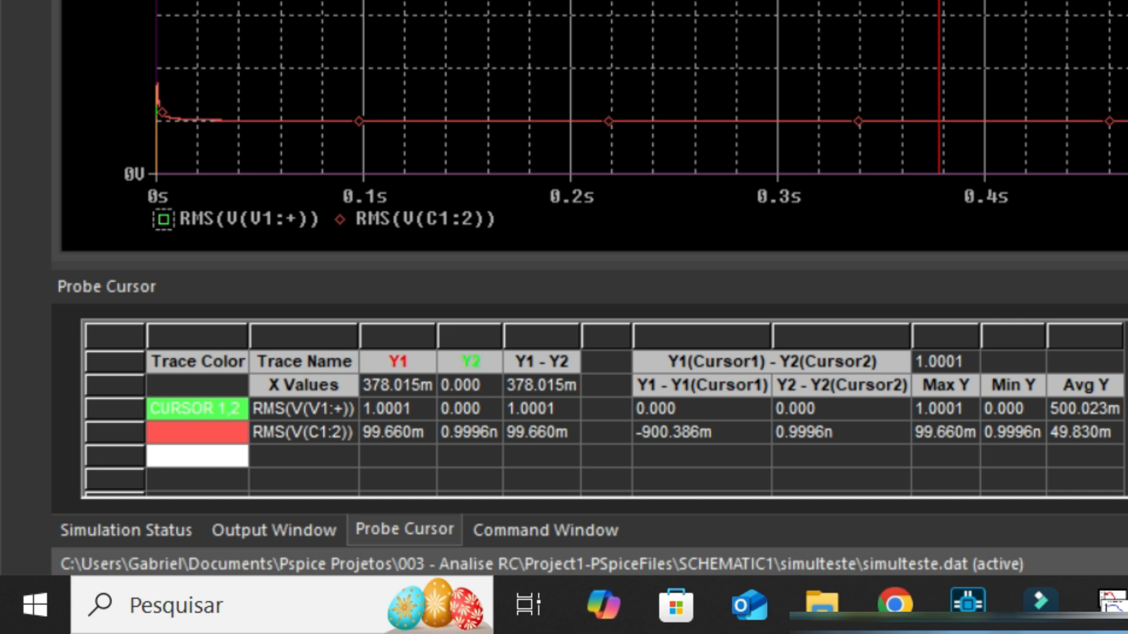
left_click_drag(940, 6, 1127, 6)
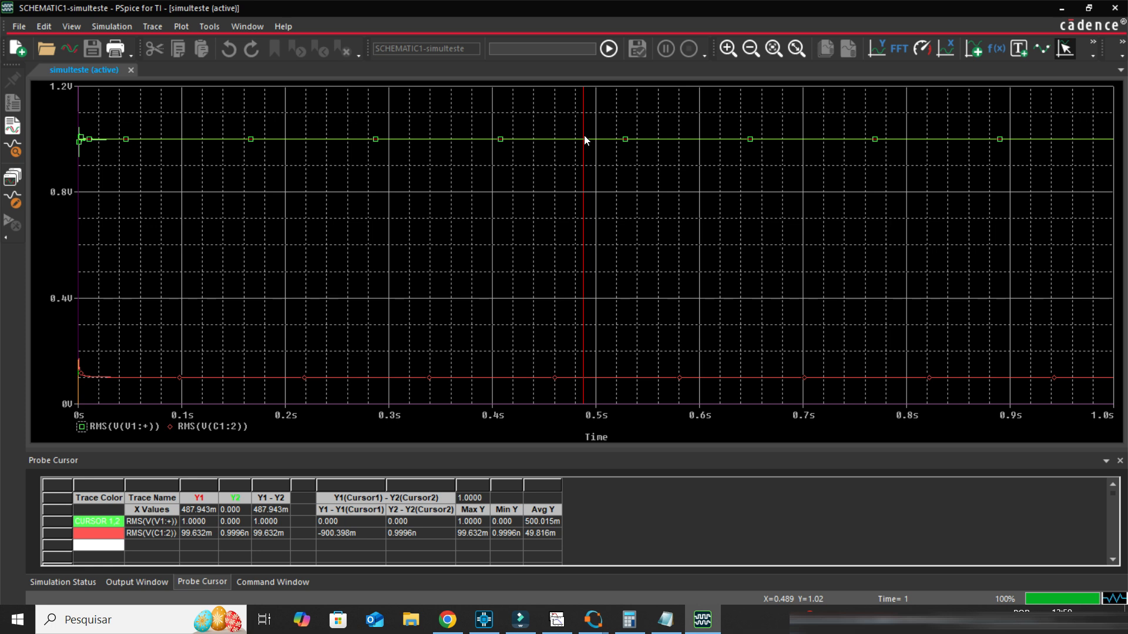
left_click_drag(578, 139, 715, 196)
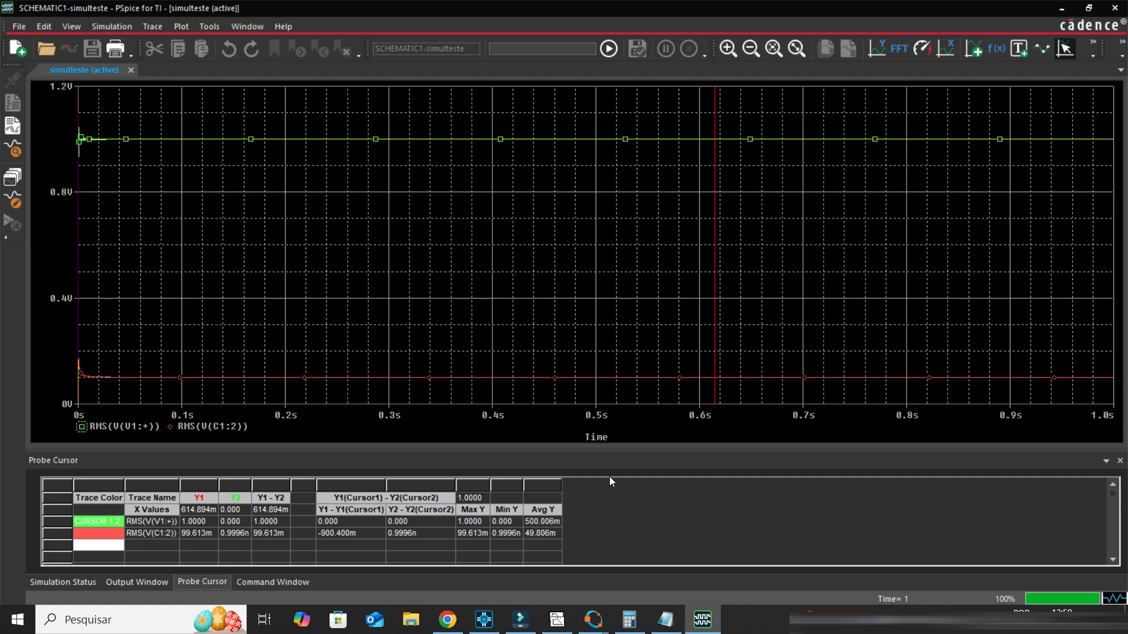
Step: Switch to SapWin, analyse the RC schematic, and display the numeric transfer function of v1
left_click(556, 620)
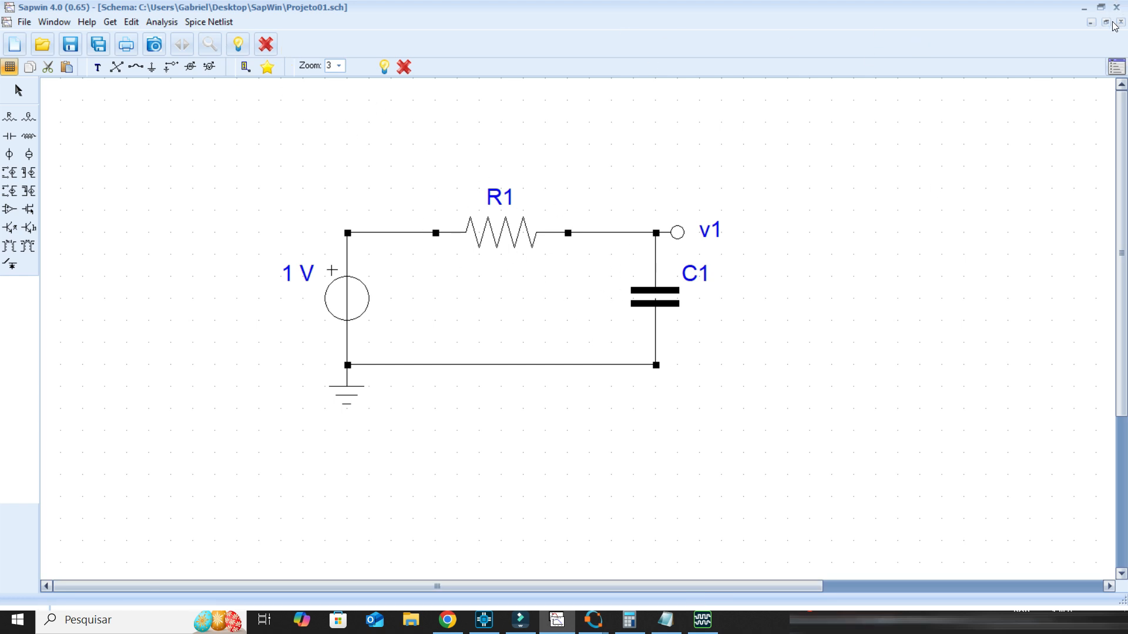
left_click(161, 21)
left_click(166, 72)
left_click(159, 21)
mouse_move(130, 27)
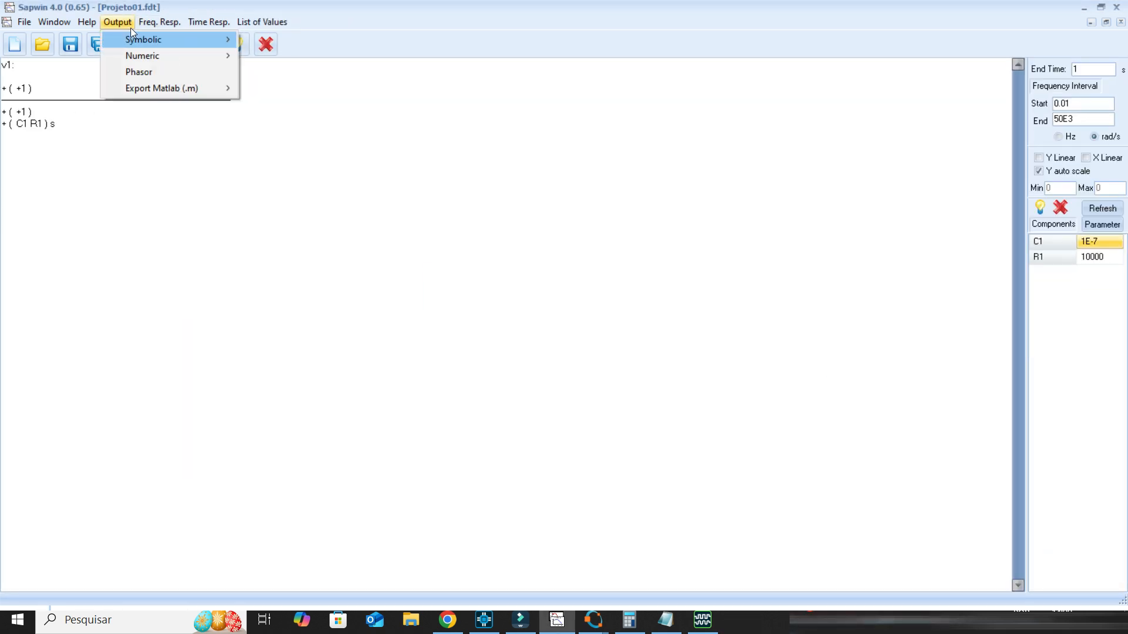
mouse_move(201, 56)
left_click(285, 54)
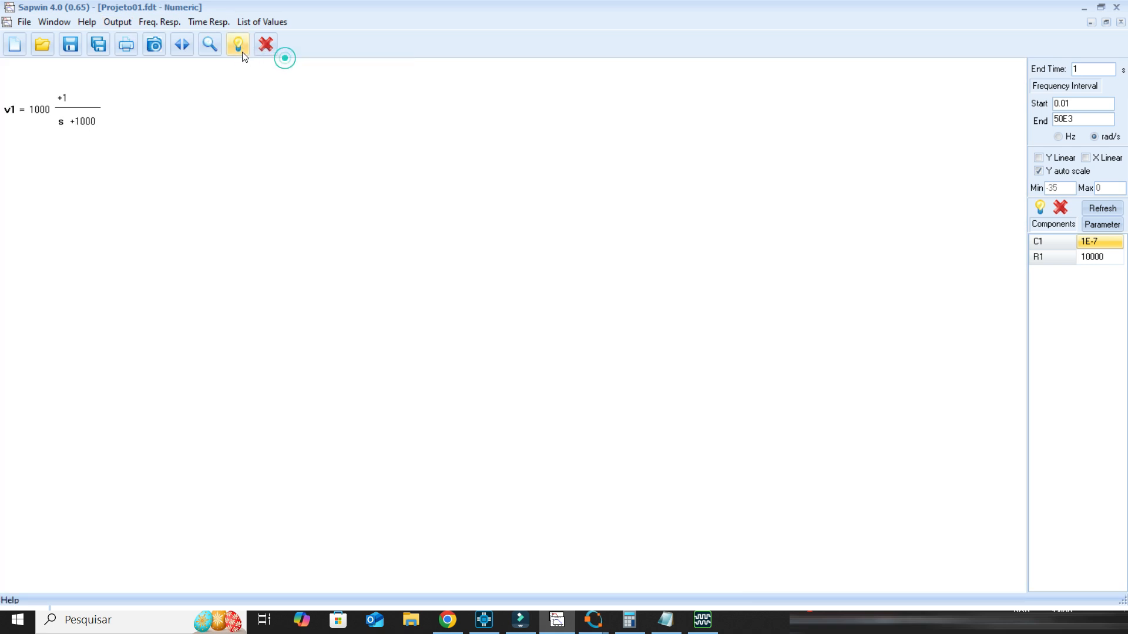
left_click(160, 22)
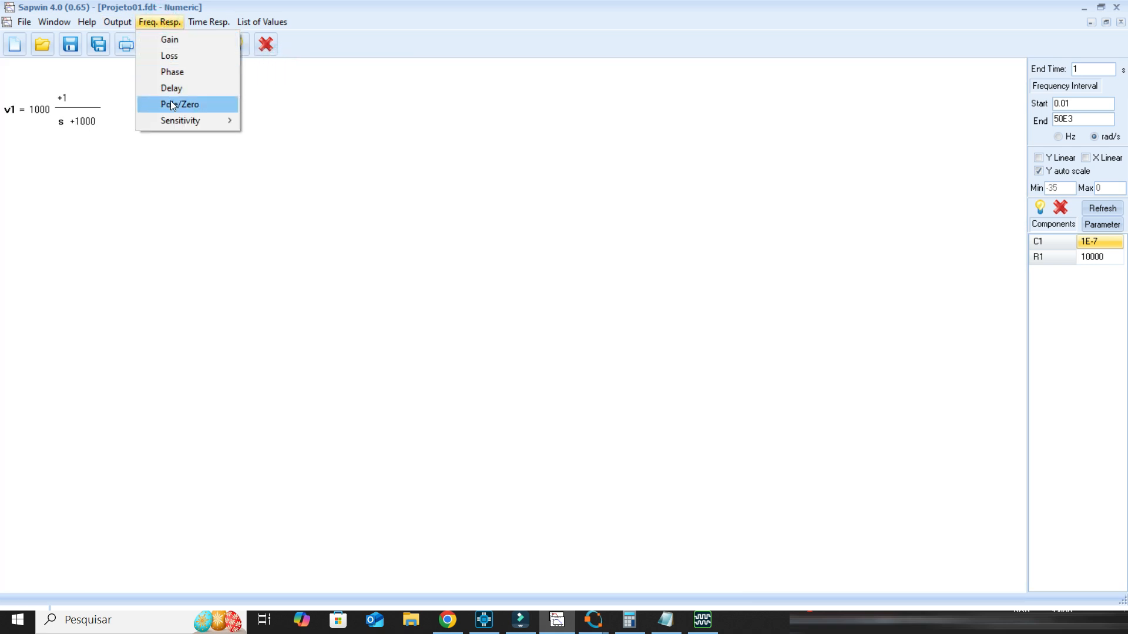
left_click(188, 90)
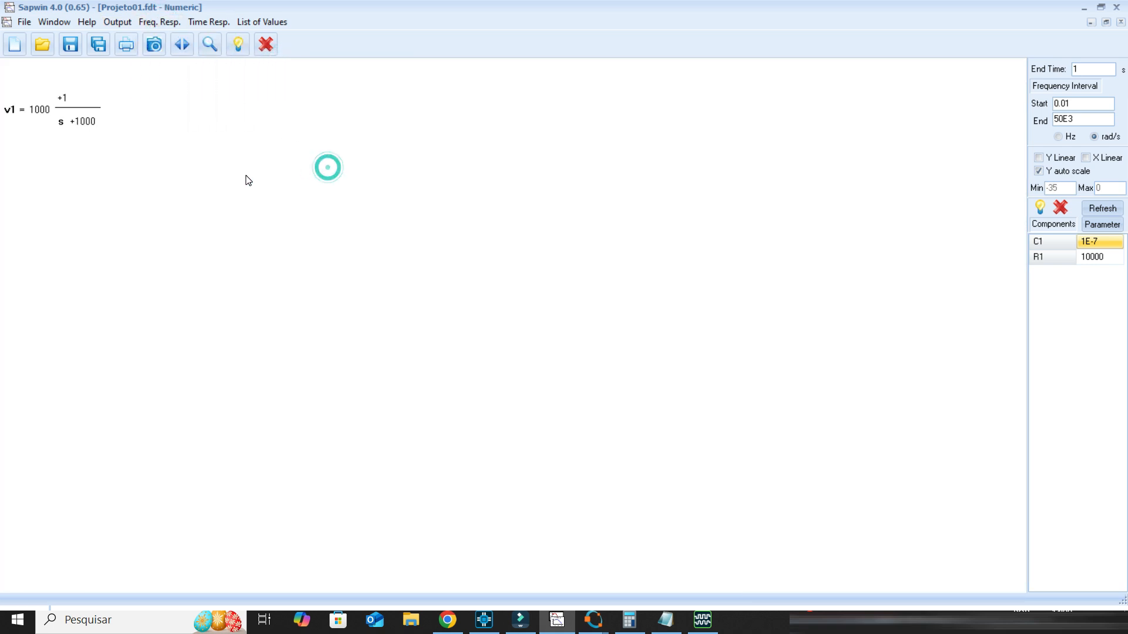